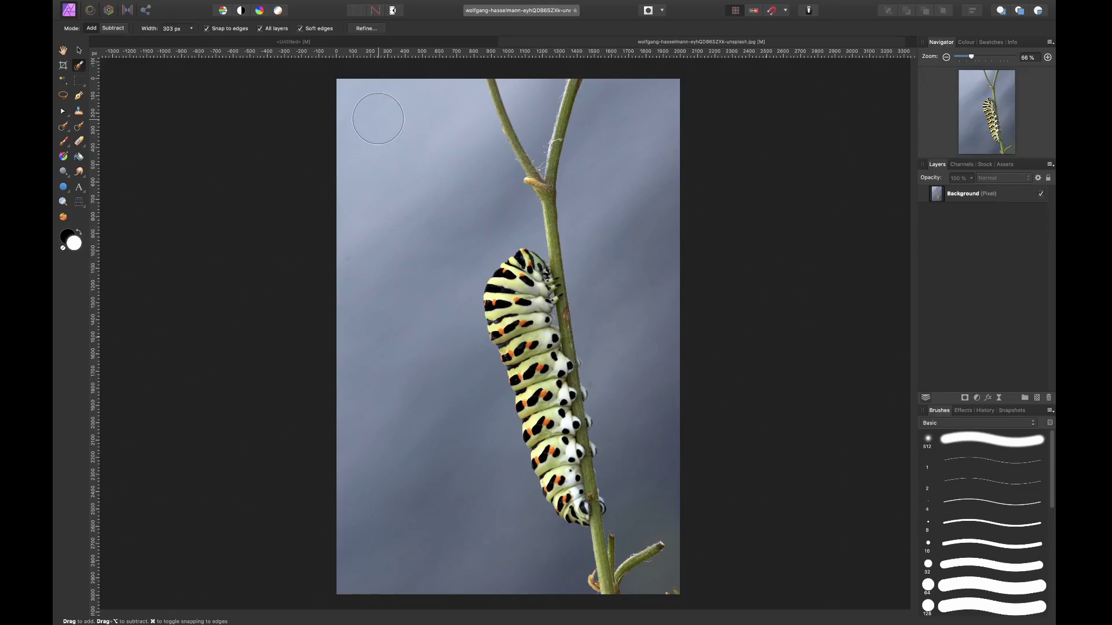
- Paint a rough Selection Brush selection over the caterpillar, resizing the brush between 70 and 277 px
left_click_drag(375, 115, 429, 158)
key("super+2")
scroll(551, 208, "up", 10)
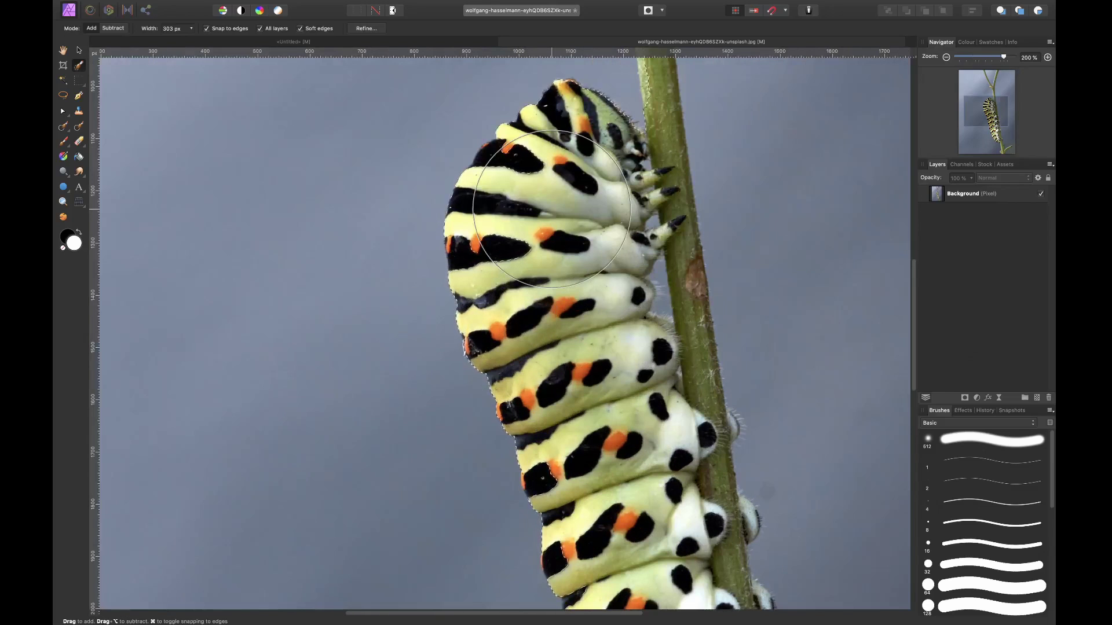
key("bracketleft")
key("bracketleft")
key("bracketleft")
key("bracketleft")
key("bracketleft")
key("bracketleft")
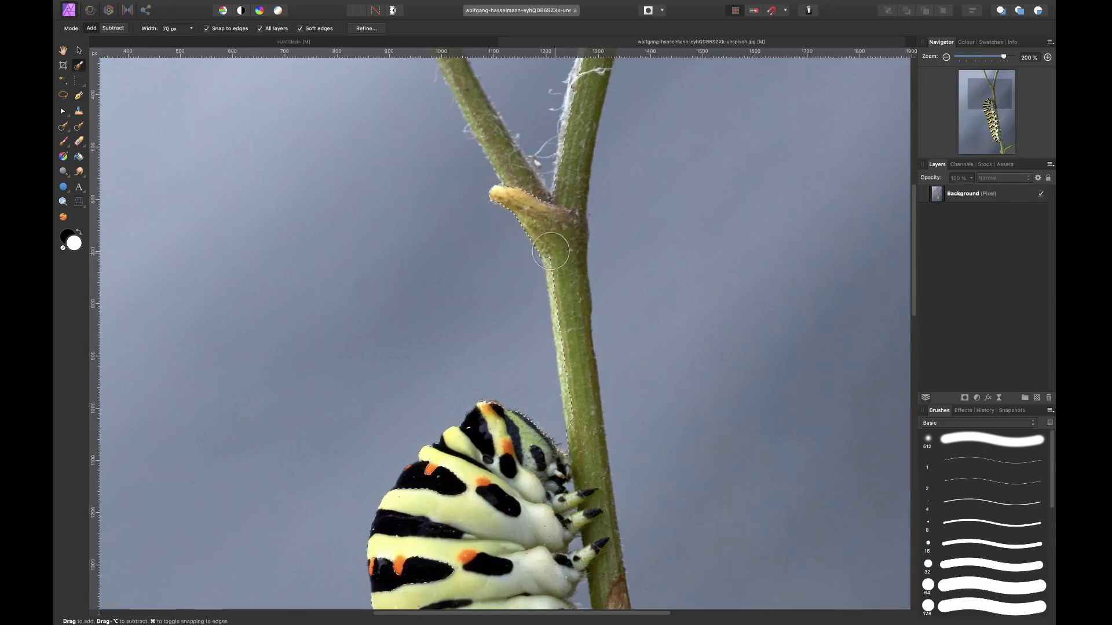
scroll(498, 316, "down", 10)
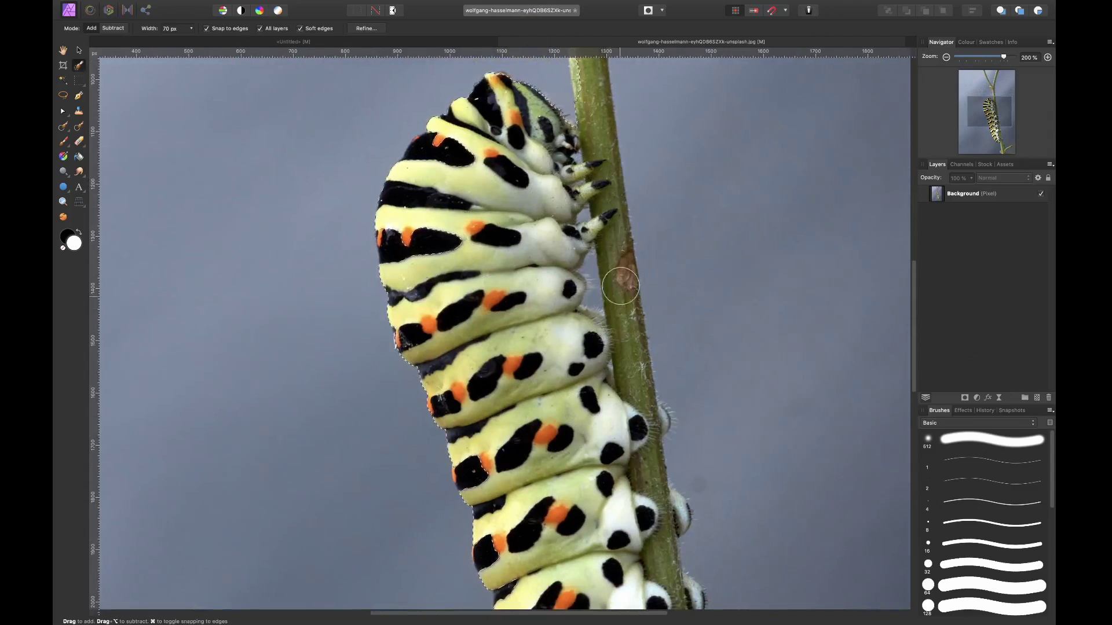
scroll(528, 335, "up", 5)
key("super+0")
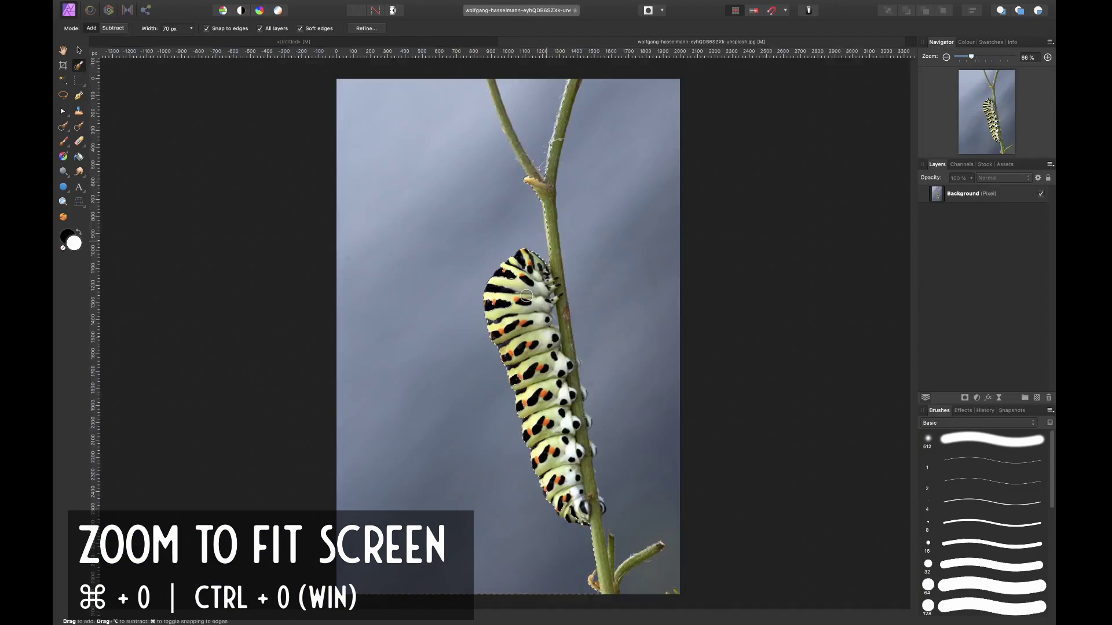
key("]")
key("]")
key("]")
key("]")
key("]")
key("]")
key("]")
key("]")
key("]")
key("]")
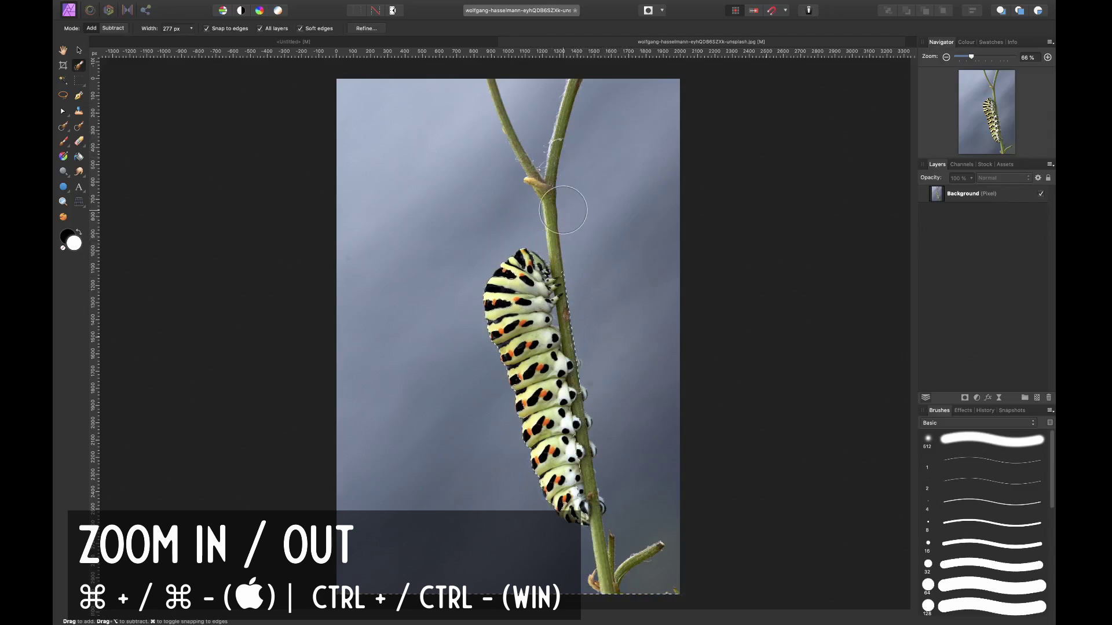
- Zoom in on the caterpillar's body and refine the selection edges, leaving the brush at 81 px
key("super+plus")
key("super+plus")
left_click_drag(563, 210, 440, 262)
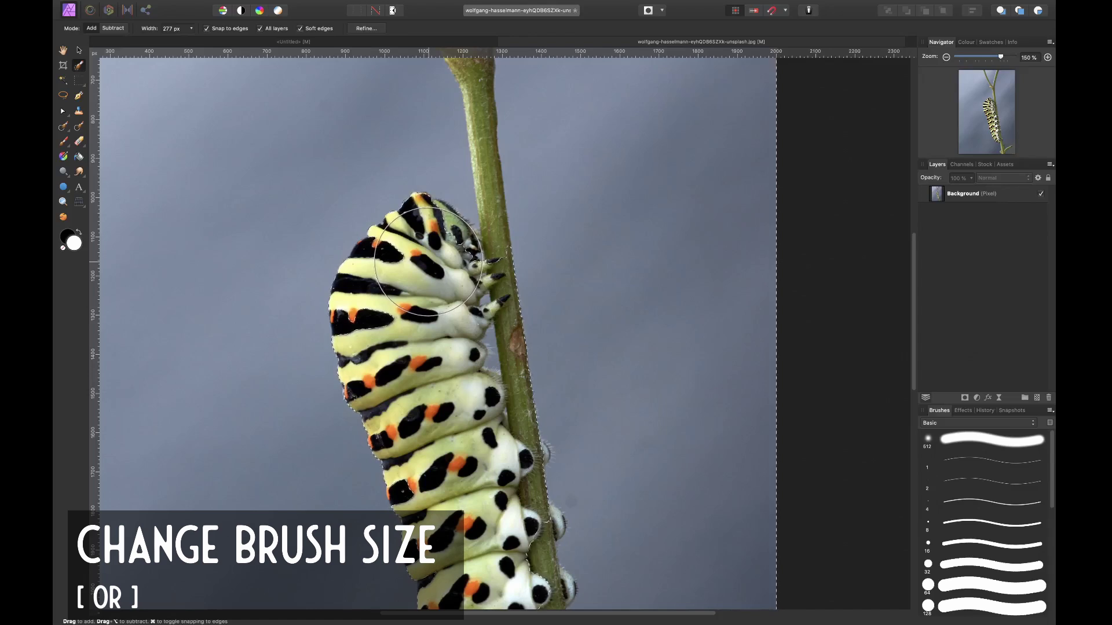
key("bracketleft")
key("bracketleft")
key("bracketleft")
key("bracketleft")
key("bracketright")
key("bracketright")
key("bracketright")
key("bracketright")
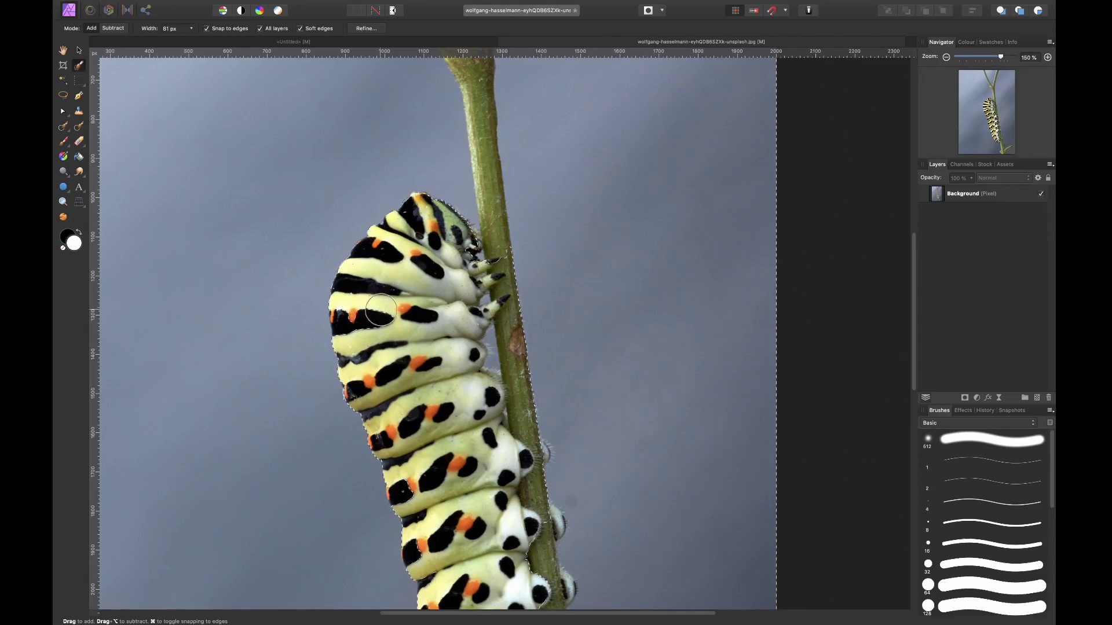
key("space")
left_click_drag(438, 327, 442, 228)
left_click_drag(454, 294, 461, 301)
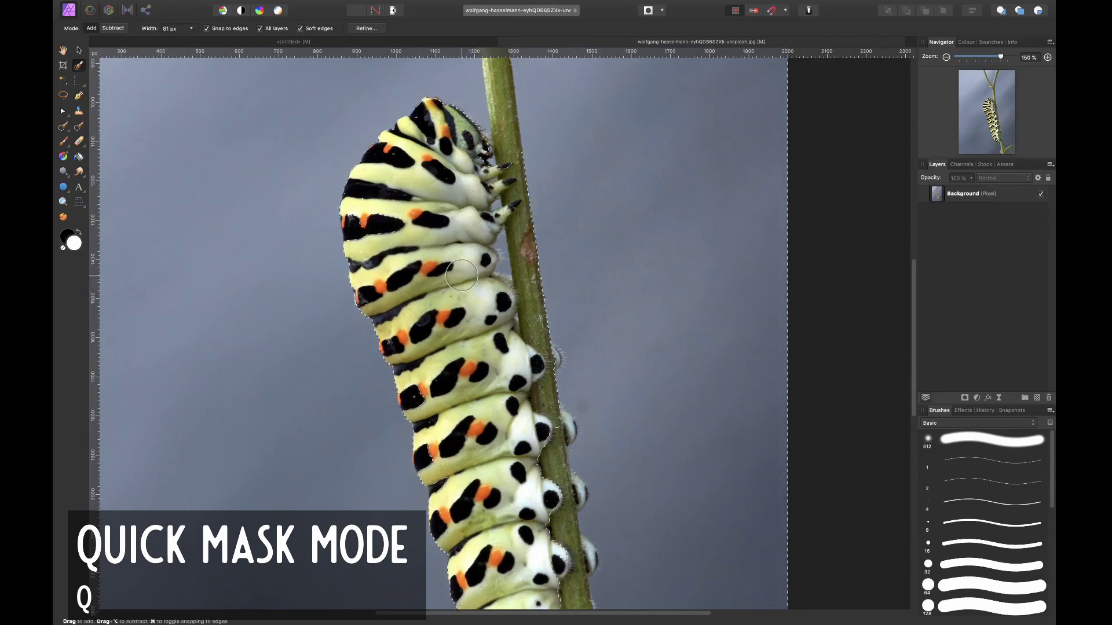
- In Quick Mask, add the dark stripe near the head and the stem strip along the back
key("q")
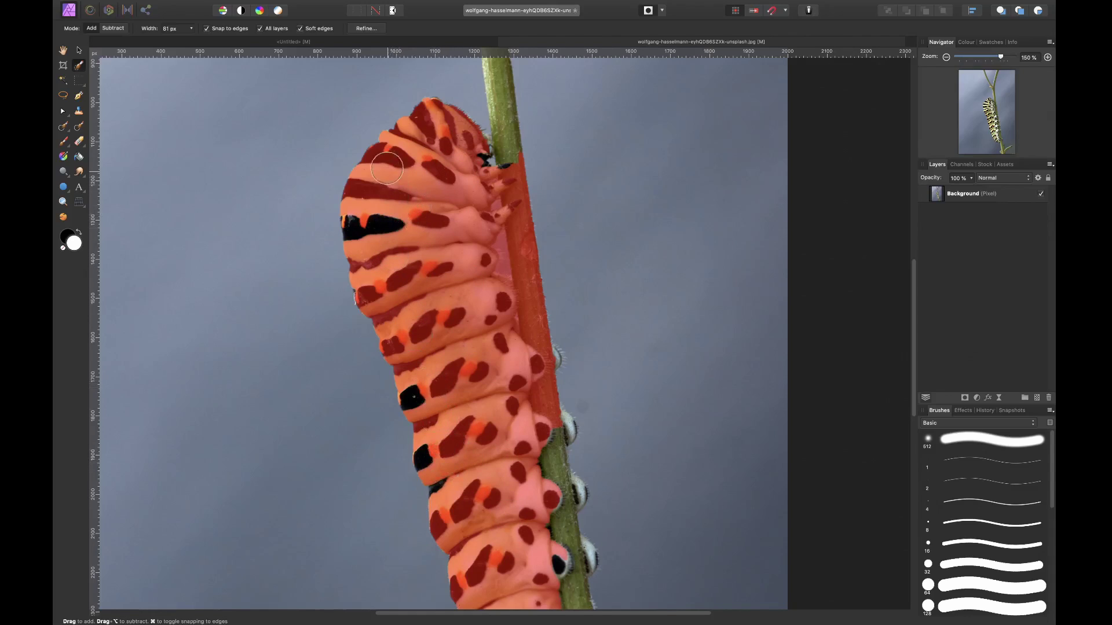
mouse_move(386, 193)
left_mouse_down()
mouse_move(380, 231)
mouse_move(373, 223)
mouse_move(410, 285)
left_mouse_up()
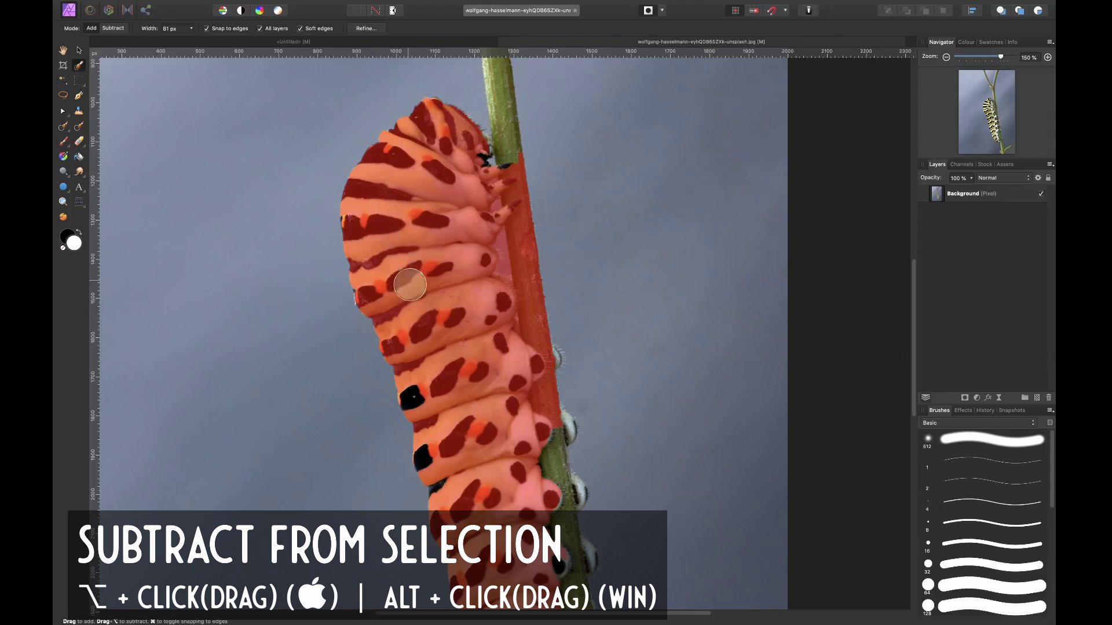
scroll(499, 145, "down", 5)
scroll(499, 145, "right", 1)
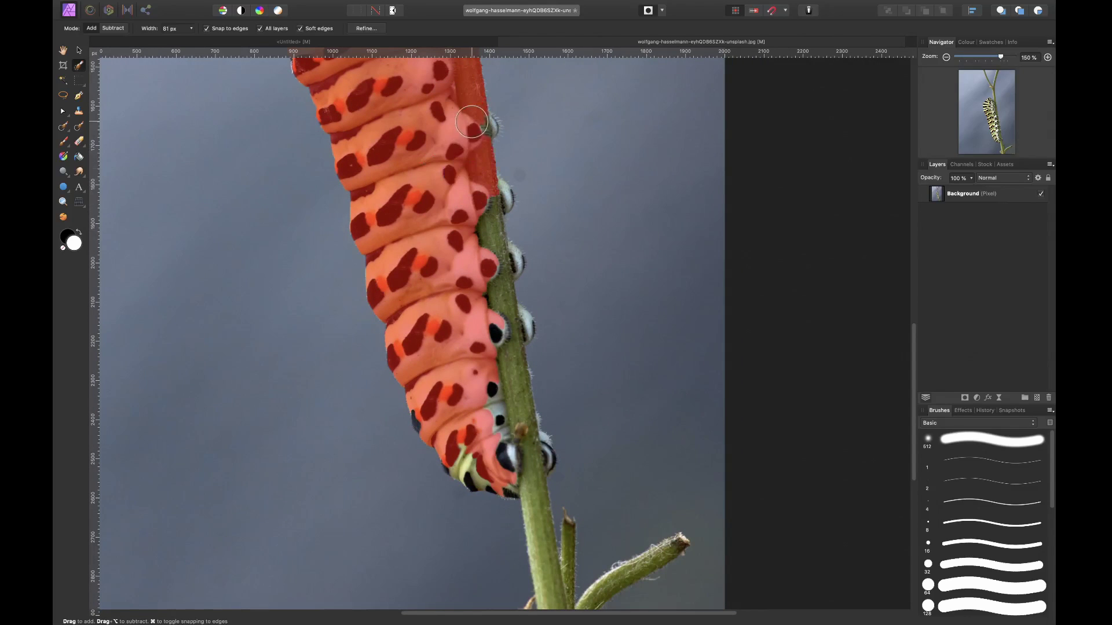
mouse_move(471, 122)
left_mouse_down()
mouse_move(516, 362)
mouse_move(512, 382)
mouse_move(496, 371)
mouse_move(508, 397)
mouse_move(469, 255)
left_mouse_up()
- Cover the pale-green tail patch and lower-left edge, then return to the normal selection
left_click(424, 307)
left_click(432, 313)
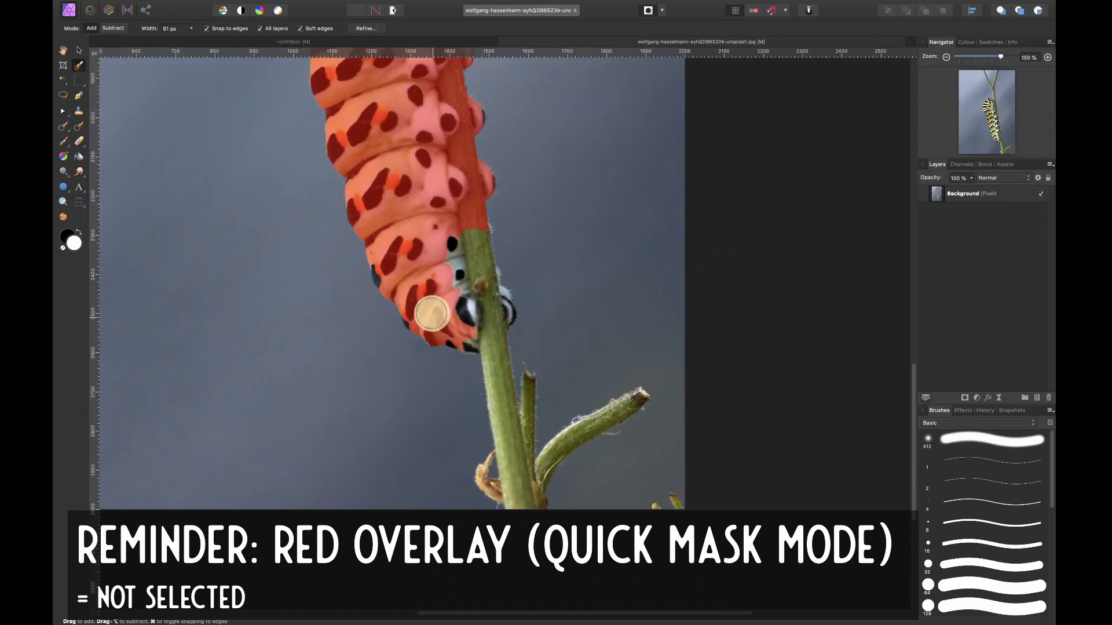
left_click_drag(432, 313, 396, 259)
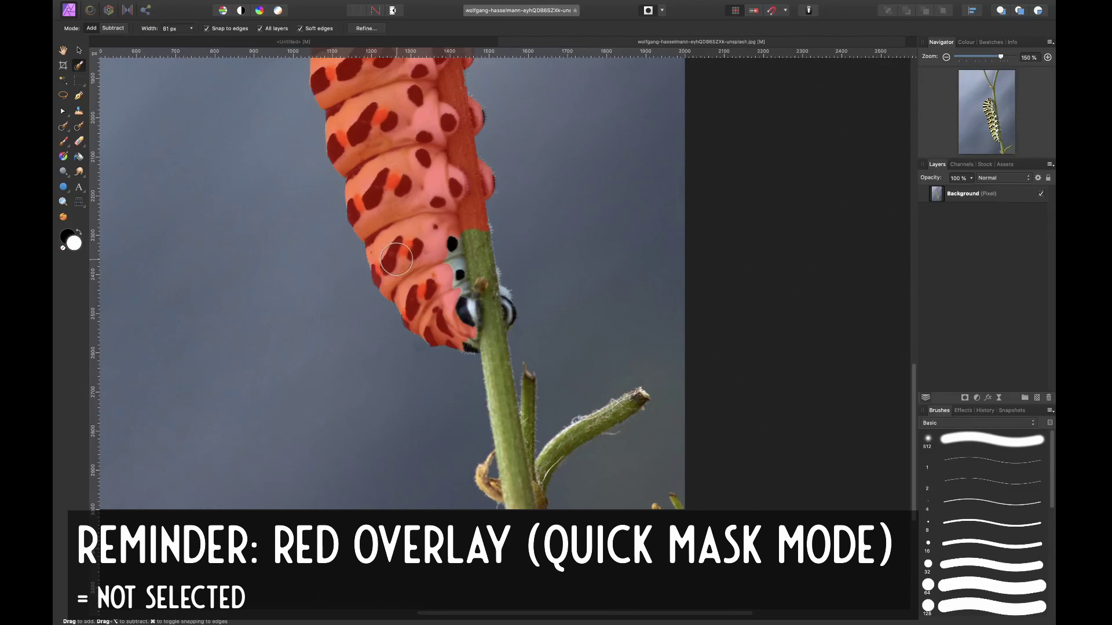
scroll(400, 266, "up", 3)
scroll(399, 266, "right", 1)
mouse_move(459, 385)
left_mouse_down()
mouse_move(455, 416)
mouse_move(460, 376)
left_mouse_up()
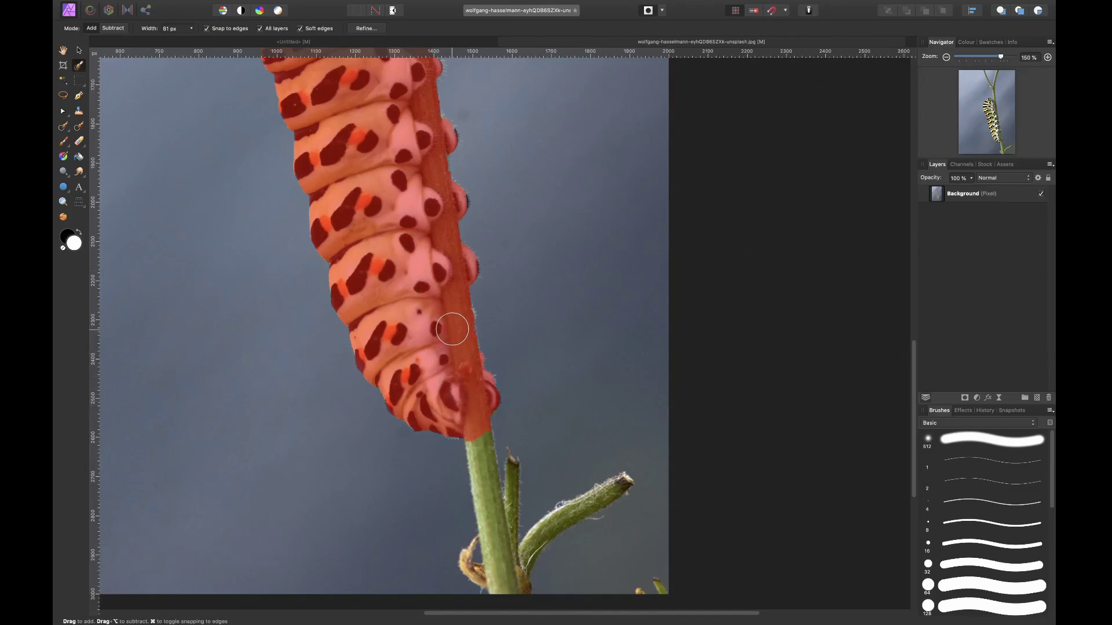
scroll(447, 324, "up", 5)
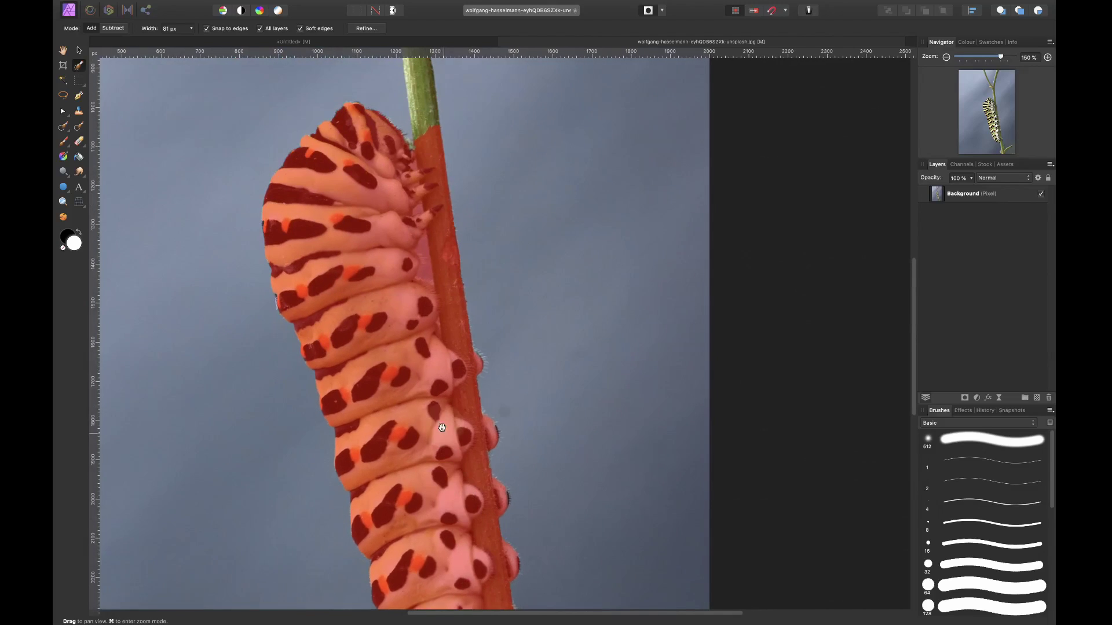
scroll(442, 428, "up", 2)
scroll(441, 427, "left", 1)
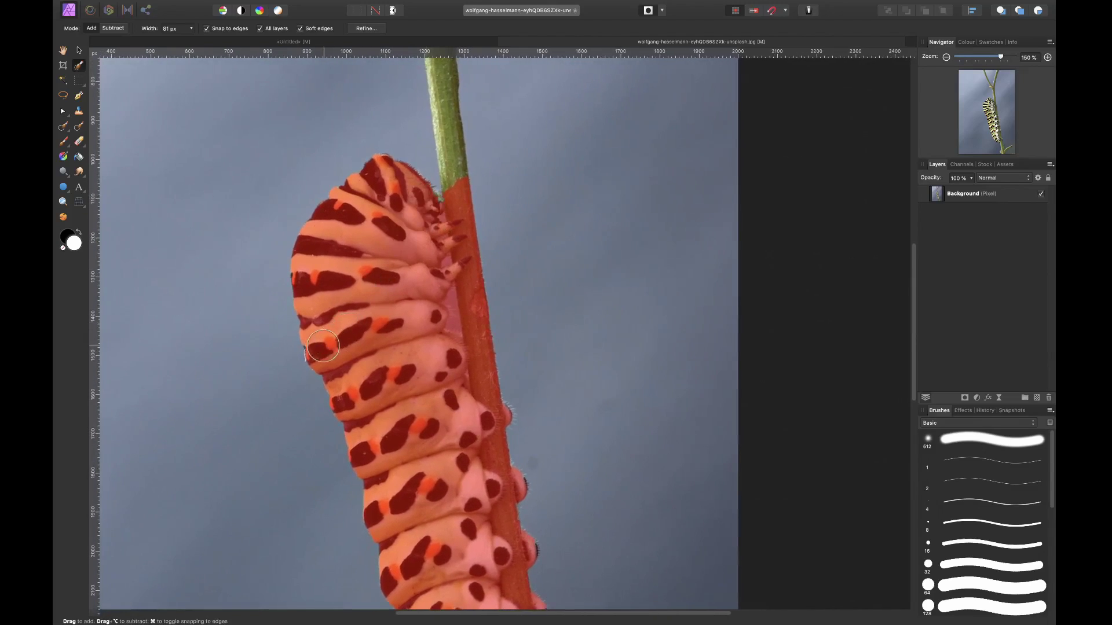
key("super+0")
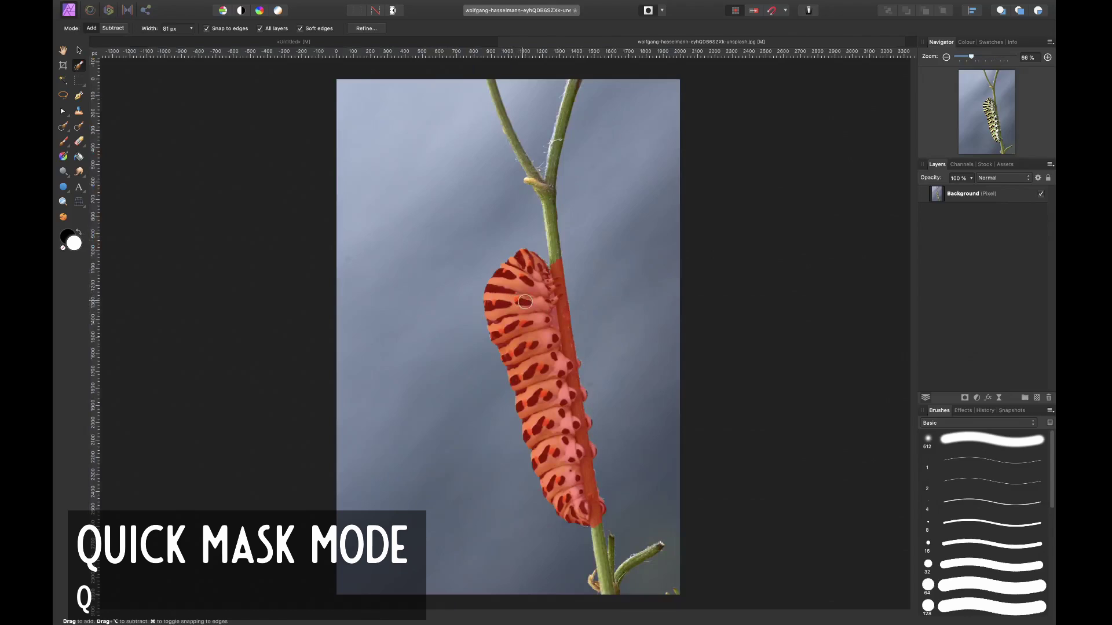
key("q")
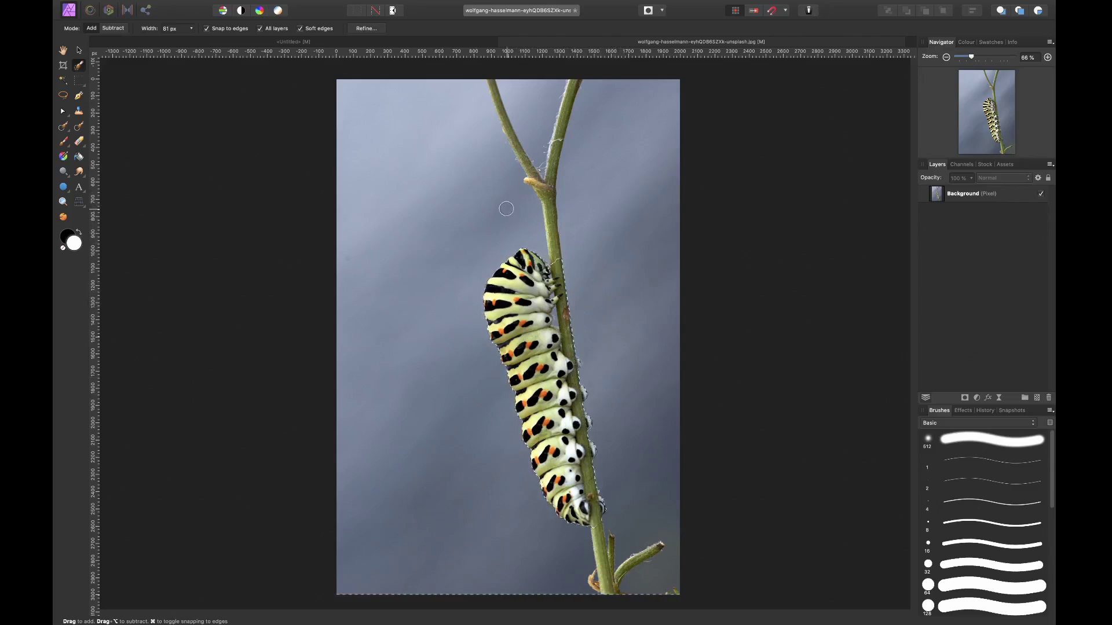
- Add a mask from the selection, undo the wrong one, and re-add it keeping only the caterpillar
left_click(966, 397)
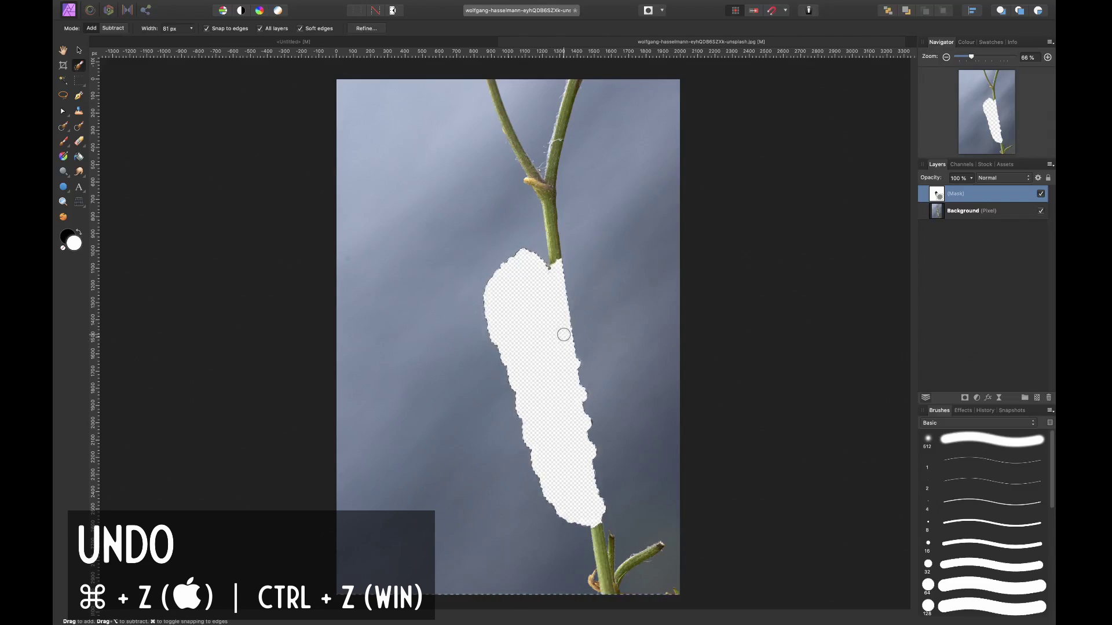
key("super+z")
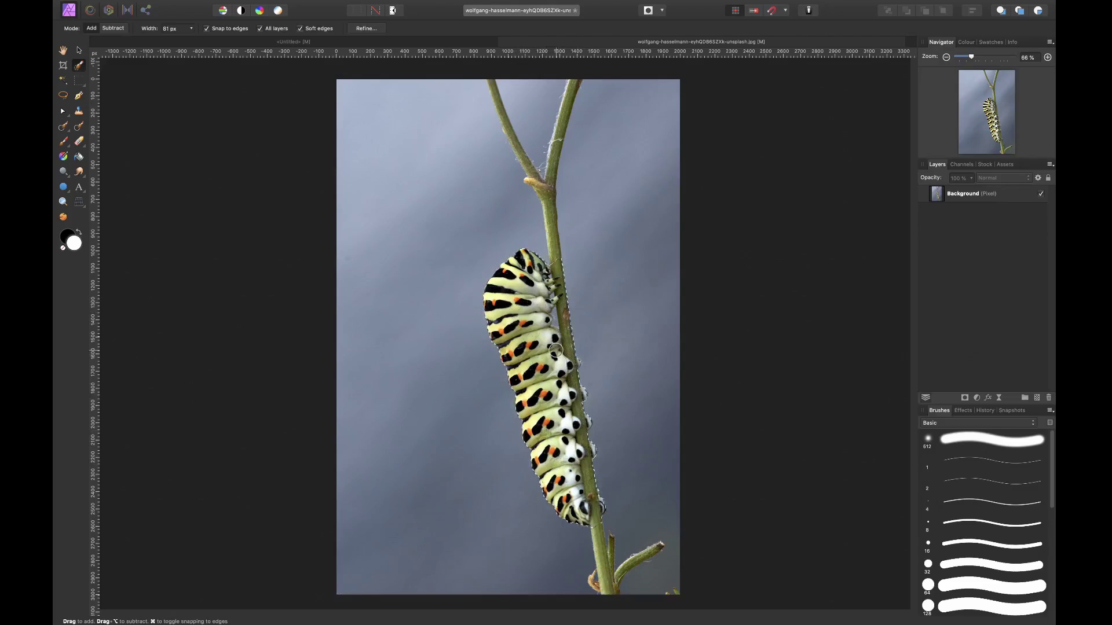
key("q")
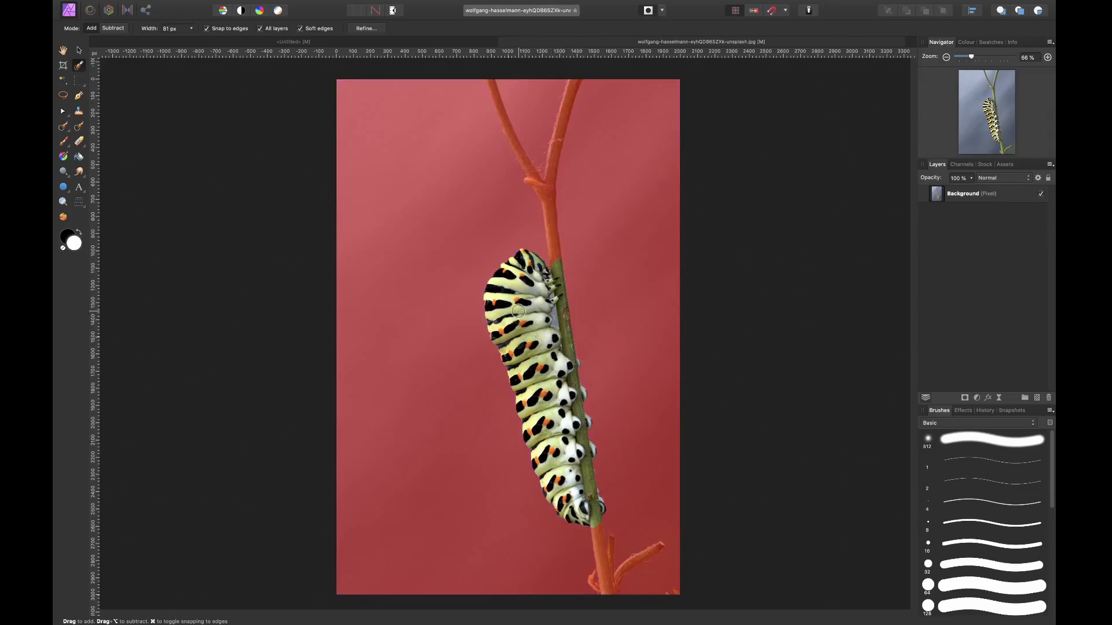
key("q")
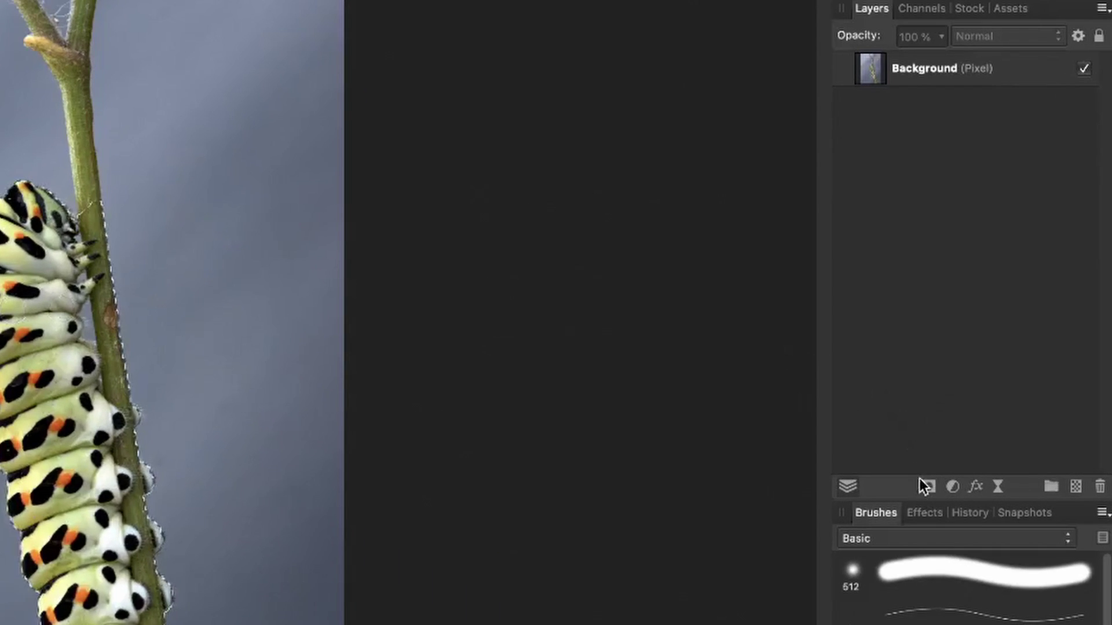
left_click(926, 485)
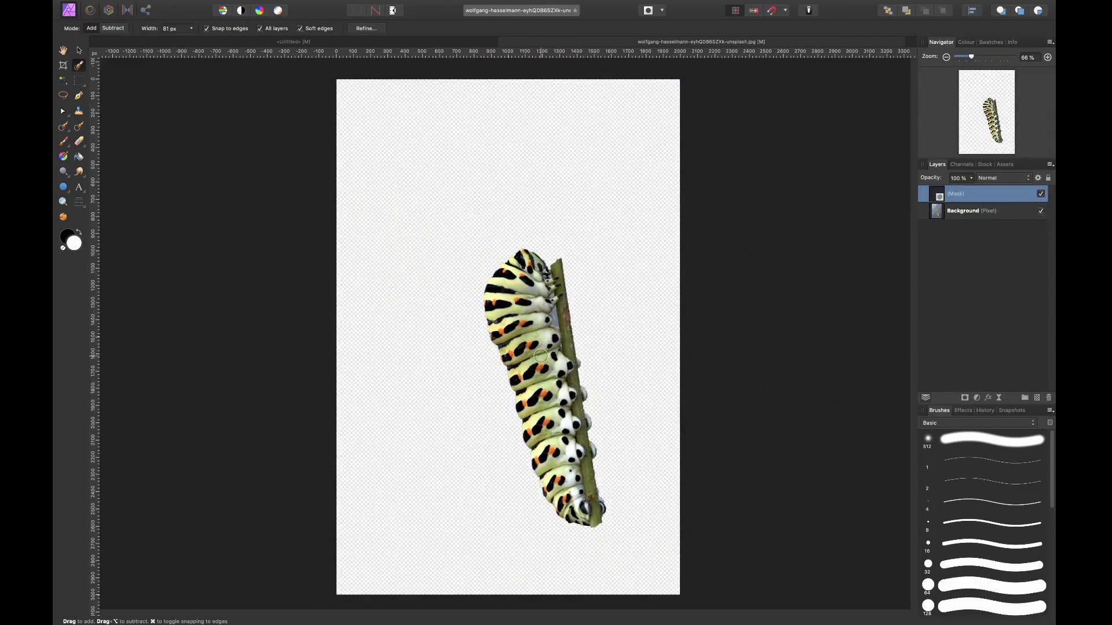
- Zoom in to about 305% and scroll along the stem beside the caterpillar's head
scroll(540, 355, "up", 10)
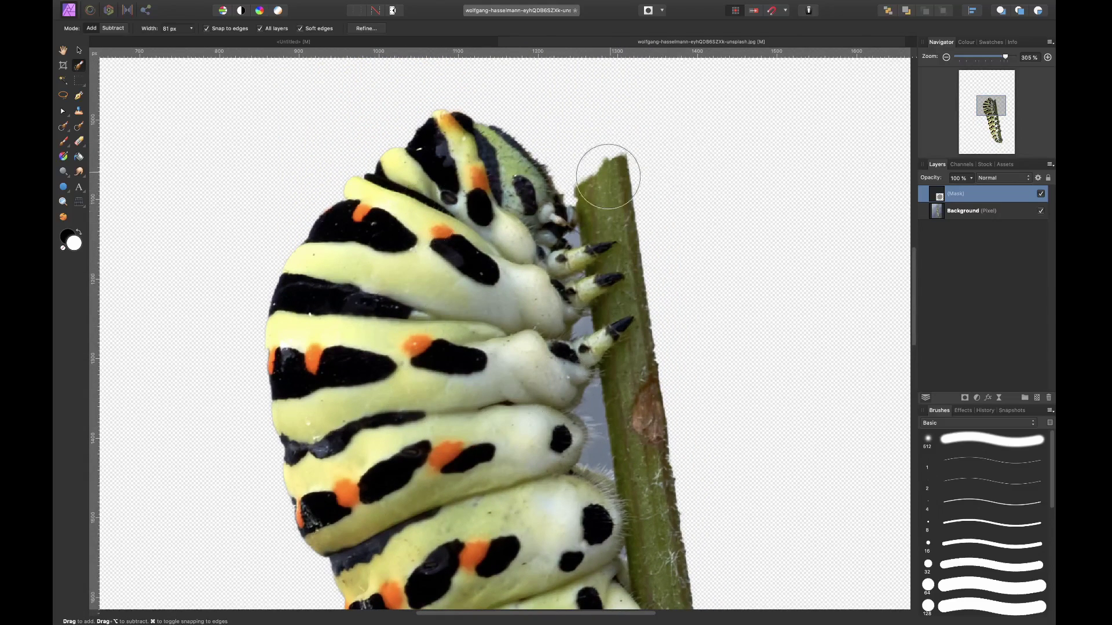
scroll(638, 290, "down", 10)
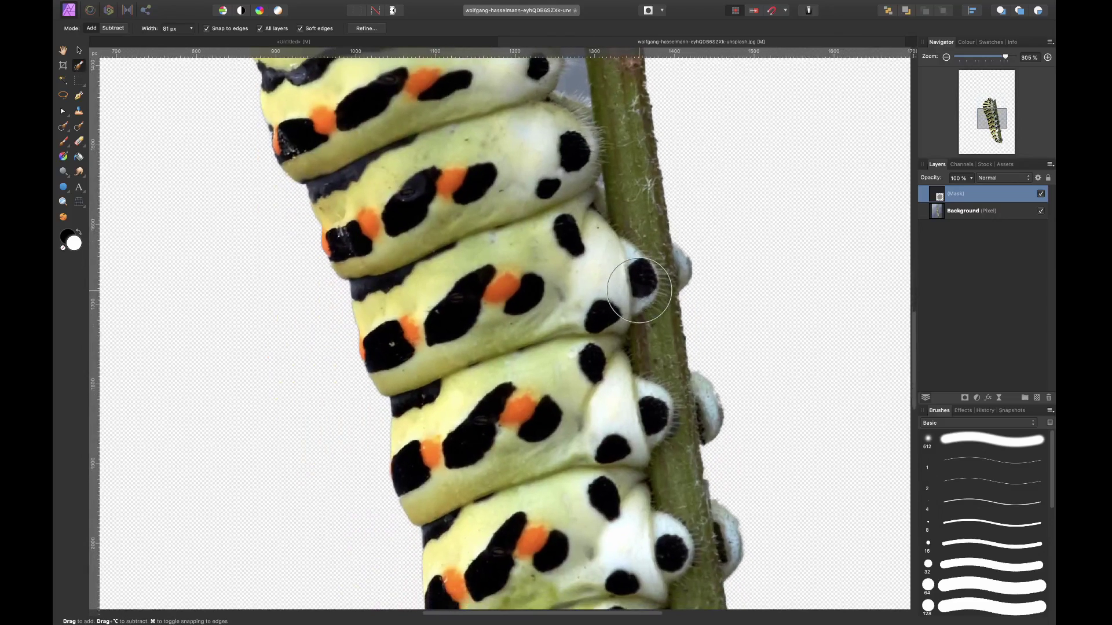
scroll(650, 235, "down", 10)
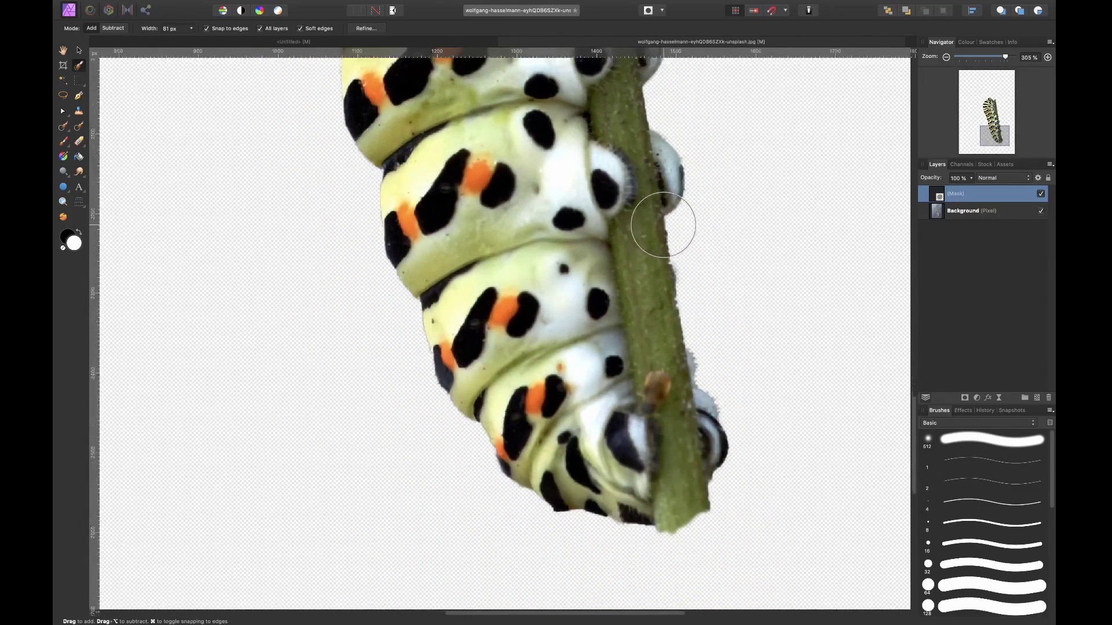
scroll(663, 225, "down", 3)
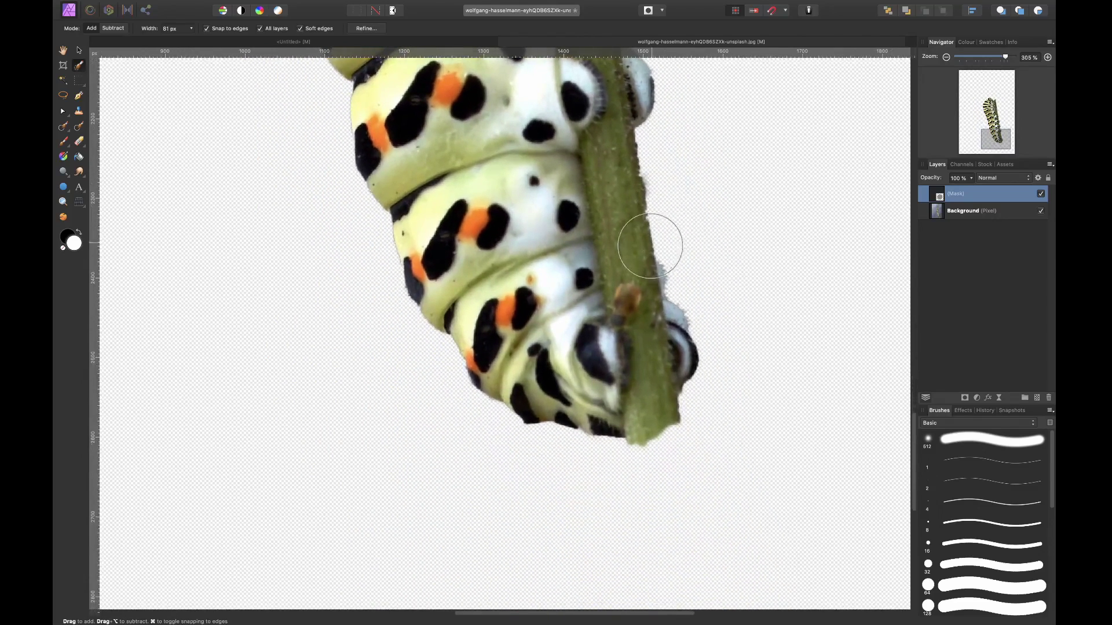
scroll(650, 246, "up", 20)
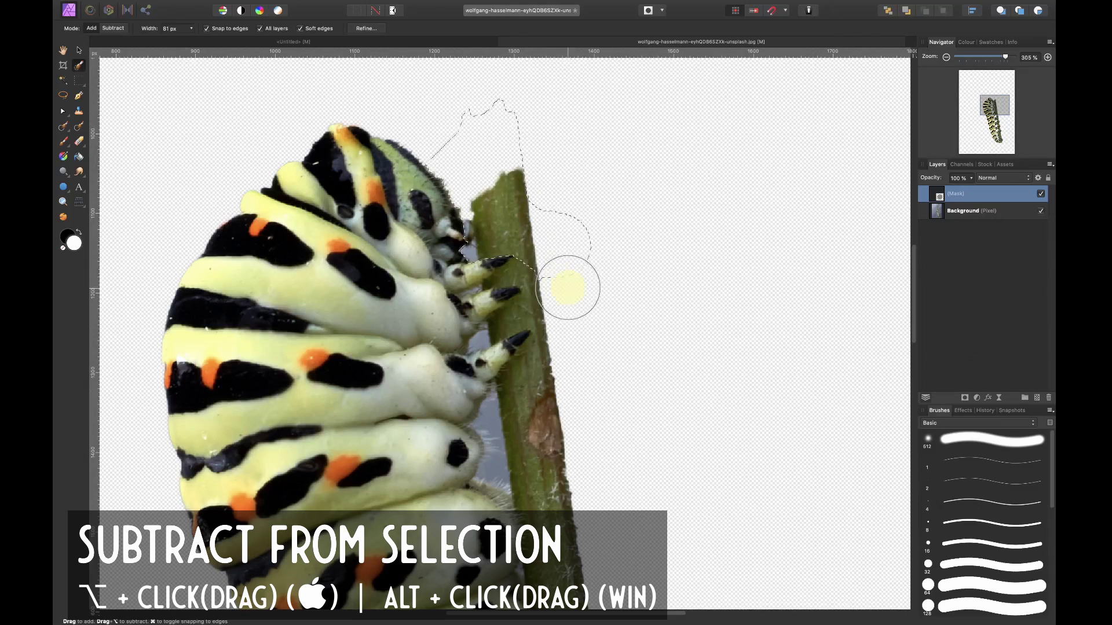
- Select the stem piece beside the head and its right edge, then shrink the brush
mouse_move(568, 288)
left_mouse_down()
mouse_move(575, 383)
mouse_move(555, 410)
mouse_move(520, 417)
mouse_move(533, 433)
mouse_move(478, 417)
left_mouse_up()
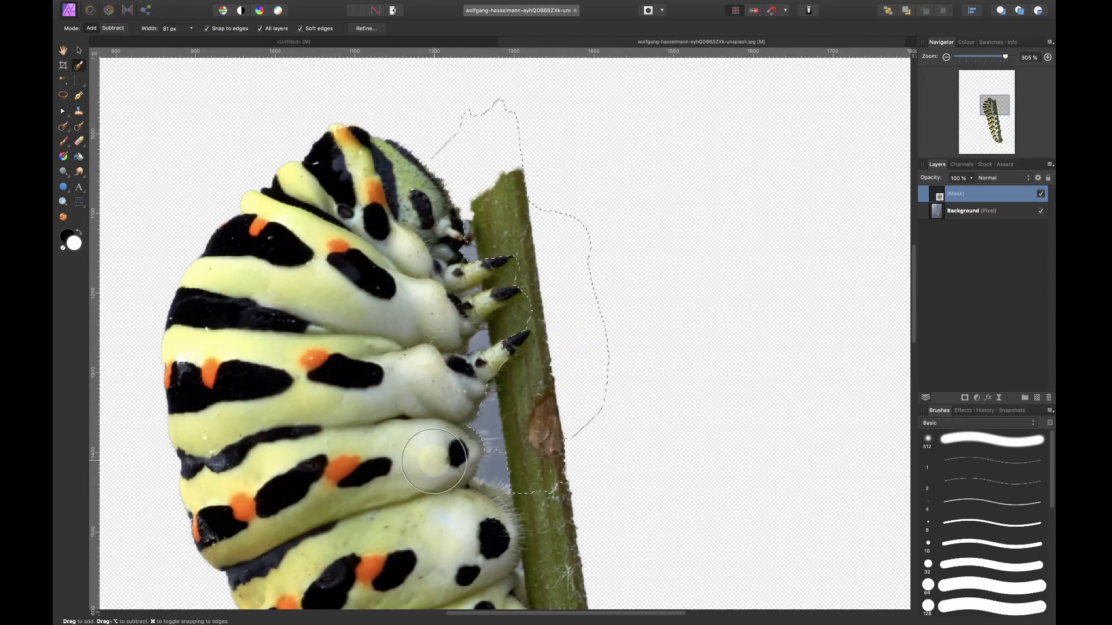
scroll(496, 266, "down", 5)
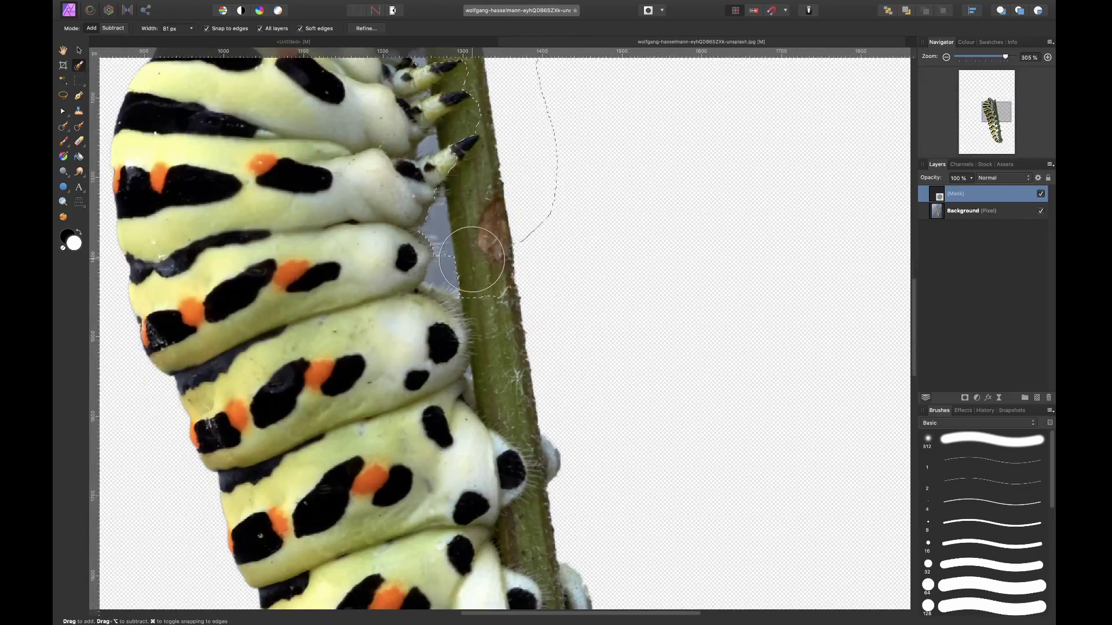
mouse_move(507, 275)
left_mouse_down()
mouse_move(529, 407)
mouse_move(530, 384)
mouse_move(571, 393)
mouse_move(542, 175)
left_mouse_up()
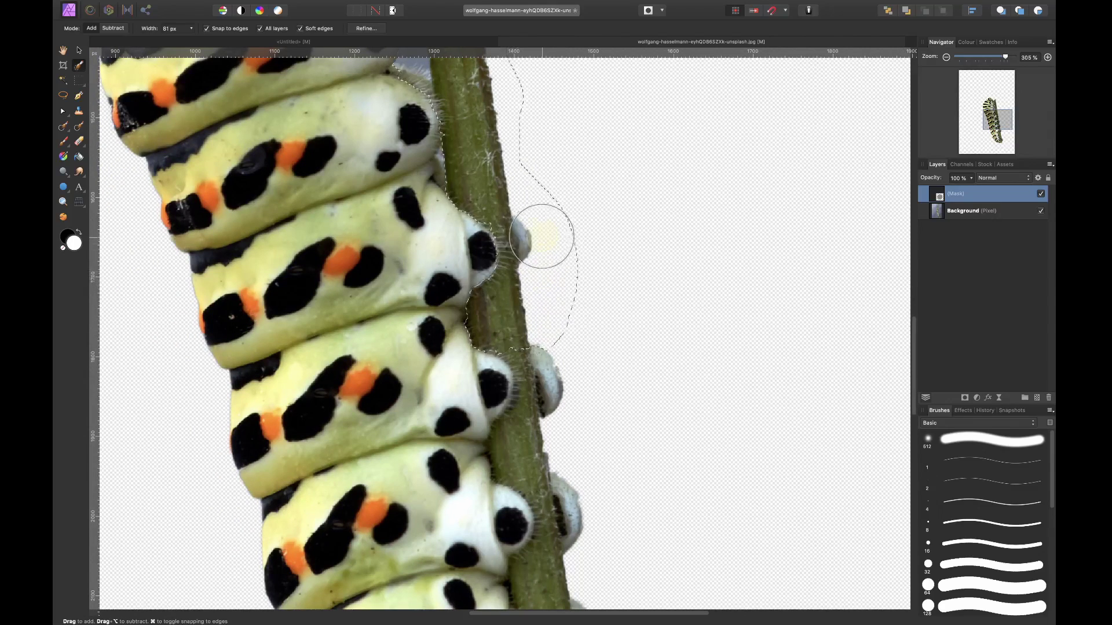
left_click_drag(478, 116, 503, 203)
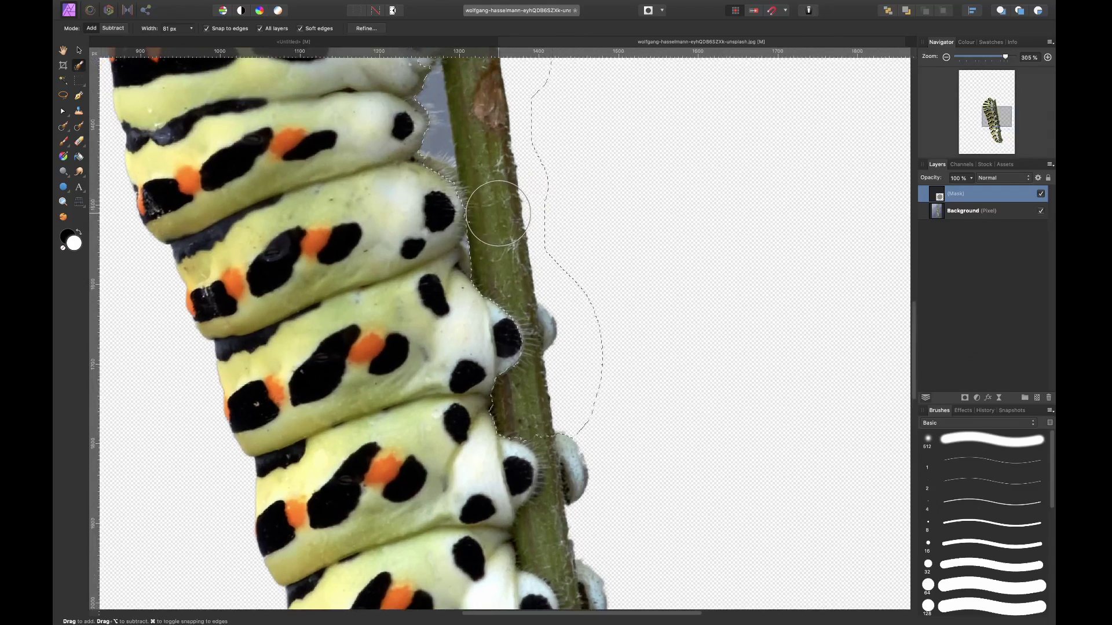
key("[")
key("bracketleft")
key("bracketleft")
key("bracketleft")
key("bracketleft")
key("bracketleft")
key("bracketleft")
key("bracketleft")
key("bracketleft")
- Extend the selection with a small brush along the rest of the stem's length
scroll(476, 229, "up", 2)
scroll(471, 232, "up", 5)
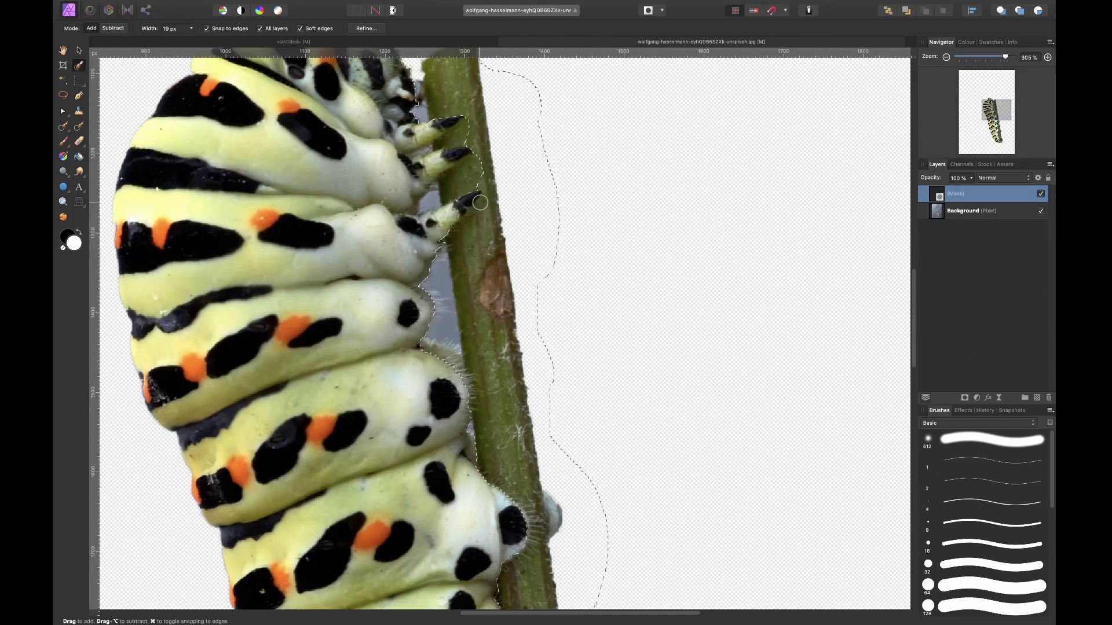
scroll(455, 255, "down", 2)
left_click_drag(450, 214, 442, 288)
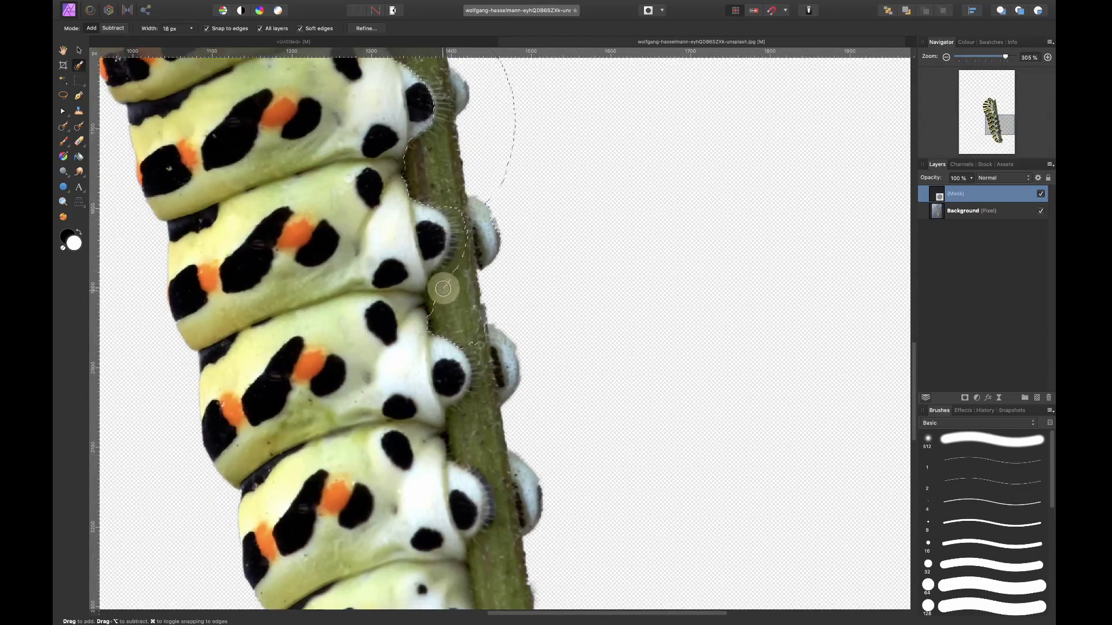
scroll(440, 272, "down", 5)
left_click_drag(430, 174, 435, 266)
scroll(432, 267, "down", 4)
left_click_drag(422, 208, 415, 270)
scroll(416, 266, "down", 7)
left_click_drag(418, 72, 425, 109)
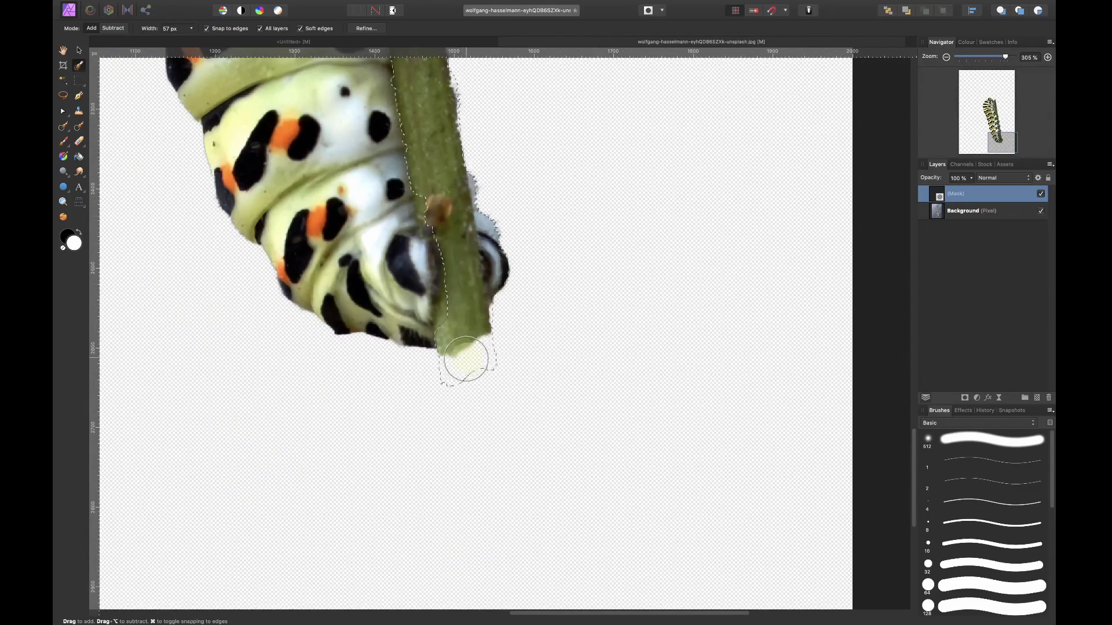
scroll(440, 120, "up", 5)
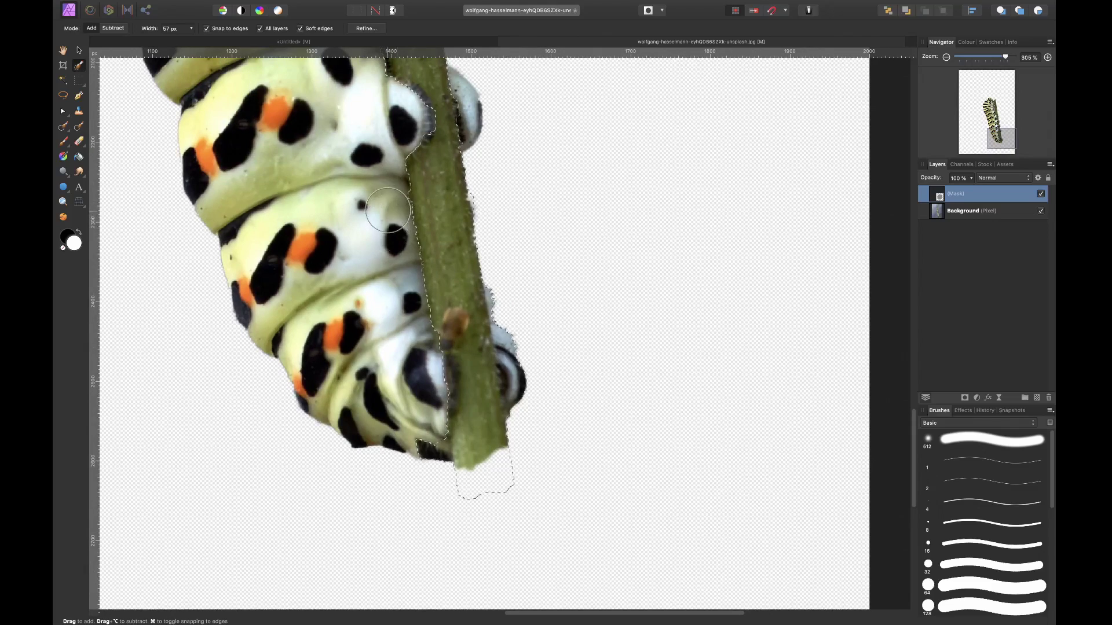
scroll(393, 202, "up", 5)
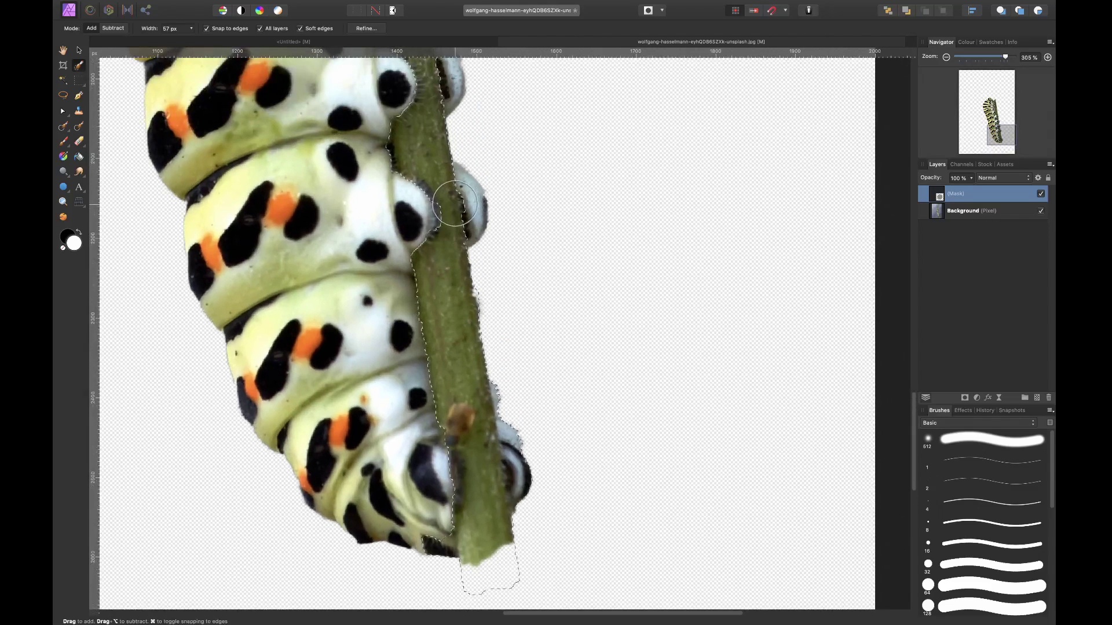
scroll(461, 220, "up", 15)
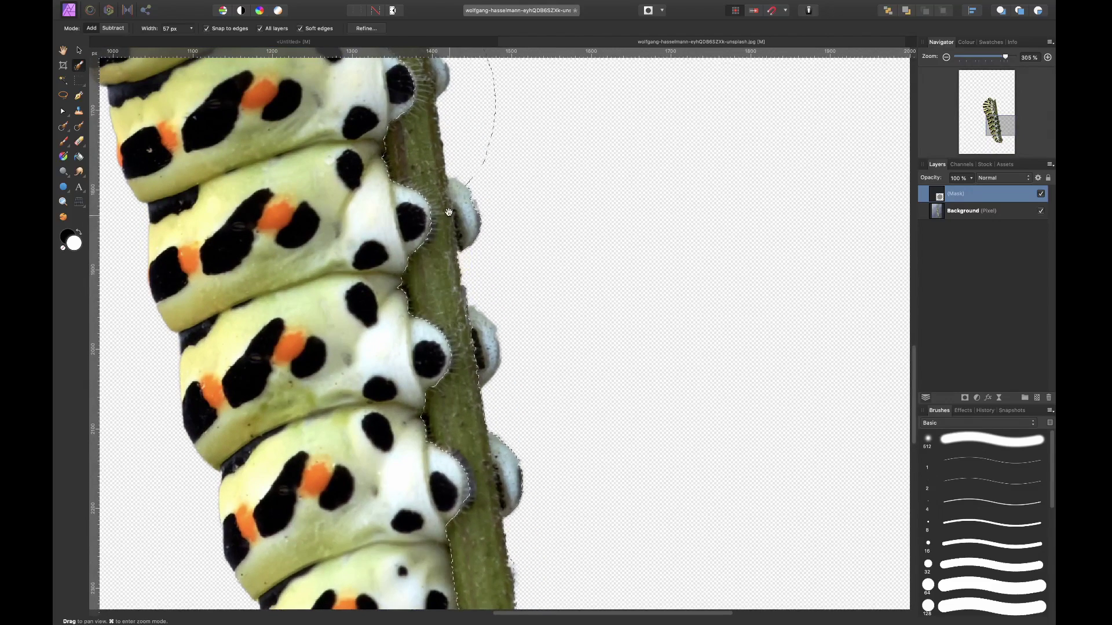
scroll(454, 282, "up", 8)
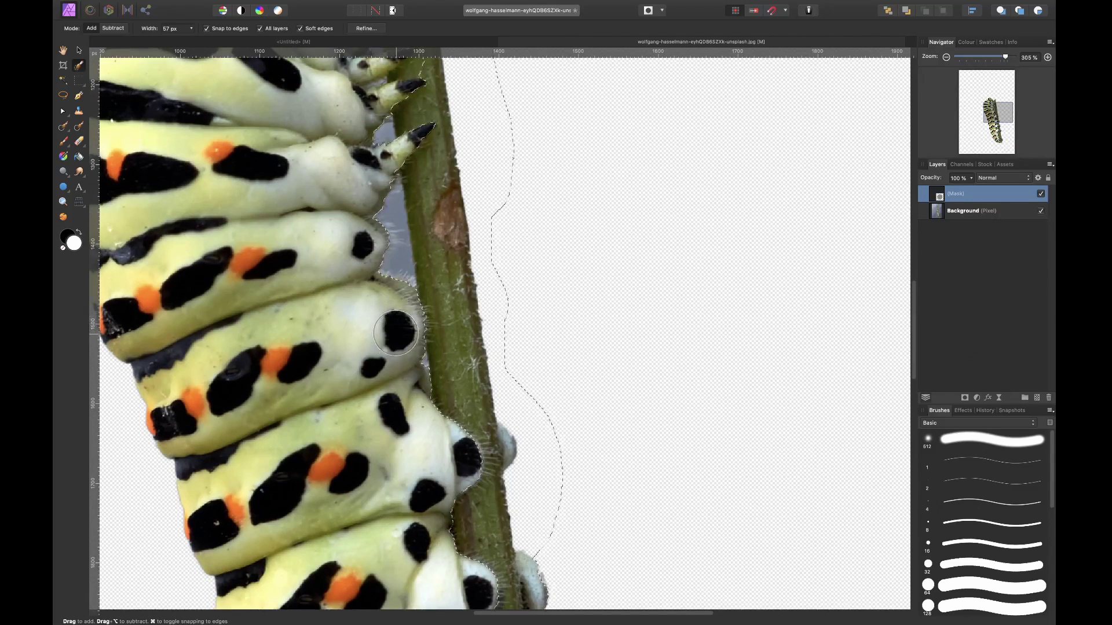
scroll(436, 223, "up", 3)
scroll(435, 222, "up", 4)
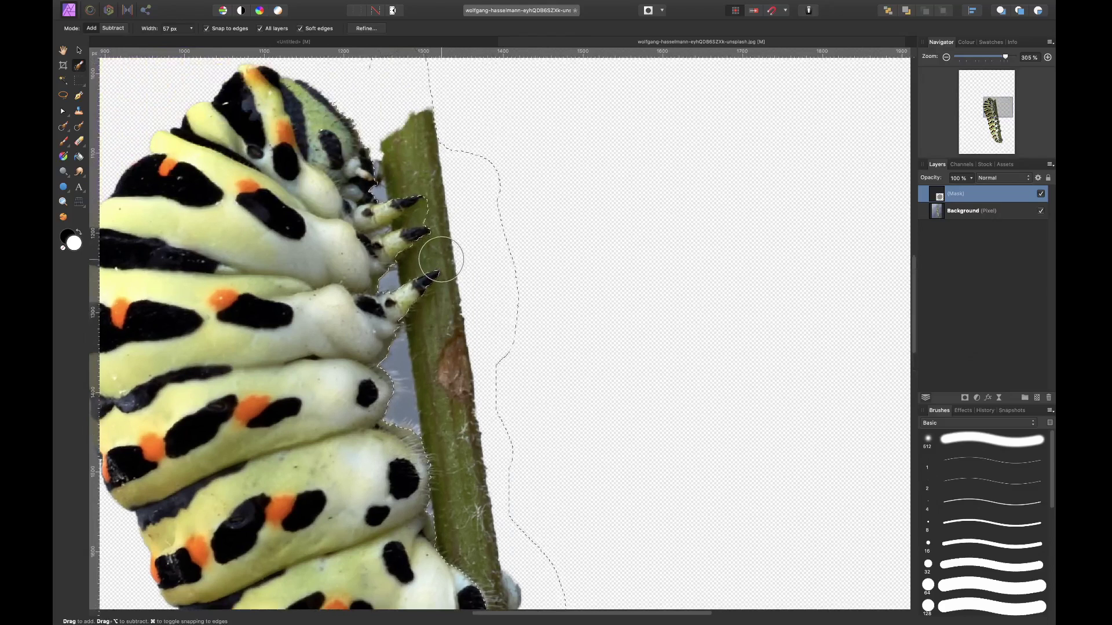
- Invert the selection so the stem is excluded, previewing it as a quick mask
key("q")
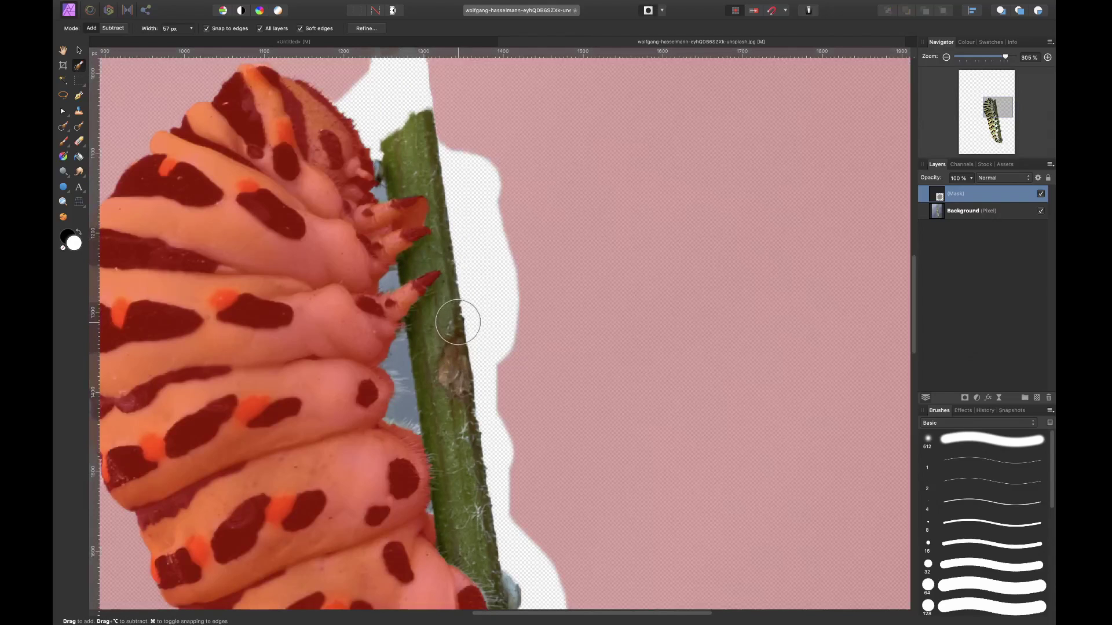
key("q")
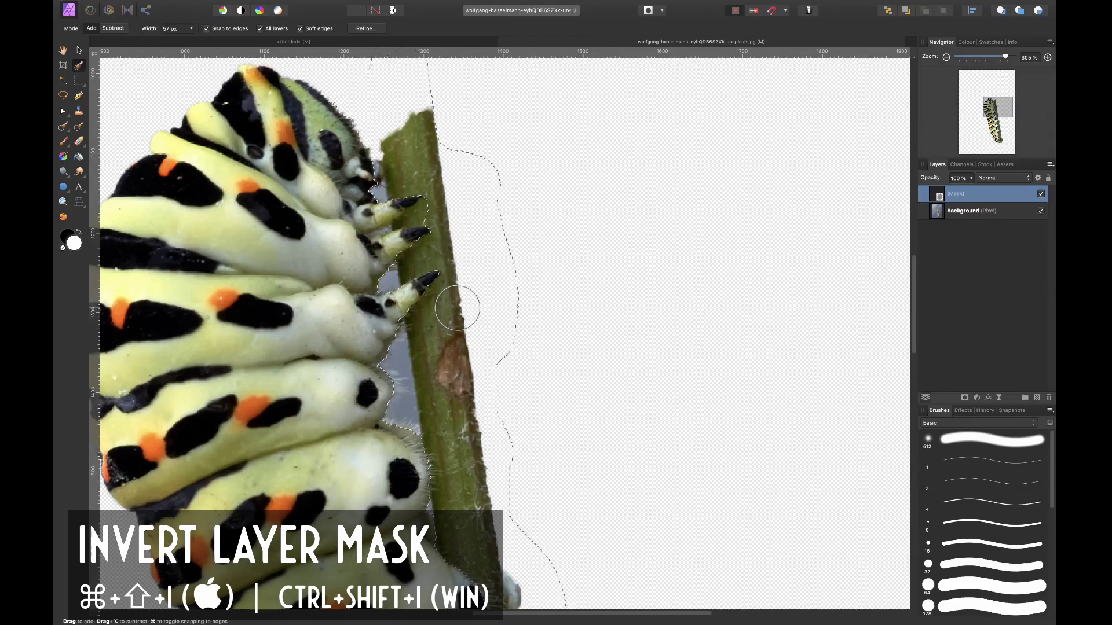
key("q")
scroll(457, 308, "left", 3)
scroll(457, 308, "up", 2)
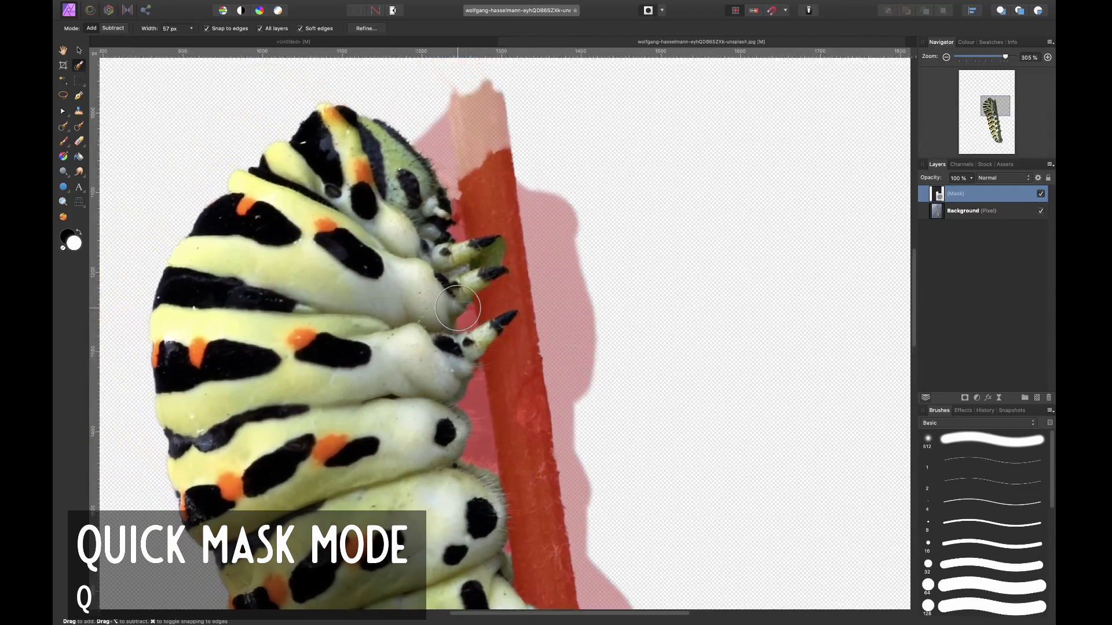
scroll(458, 308, "down", 2)
scroll(457, 308, "right", 1)
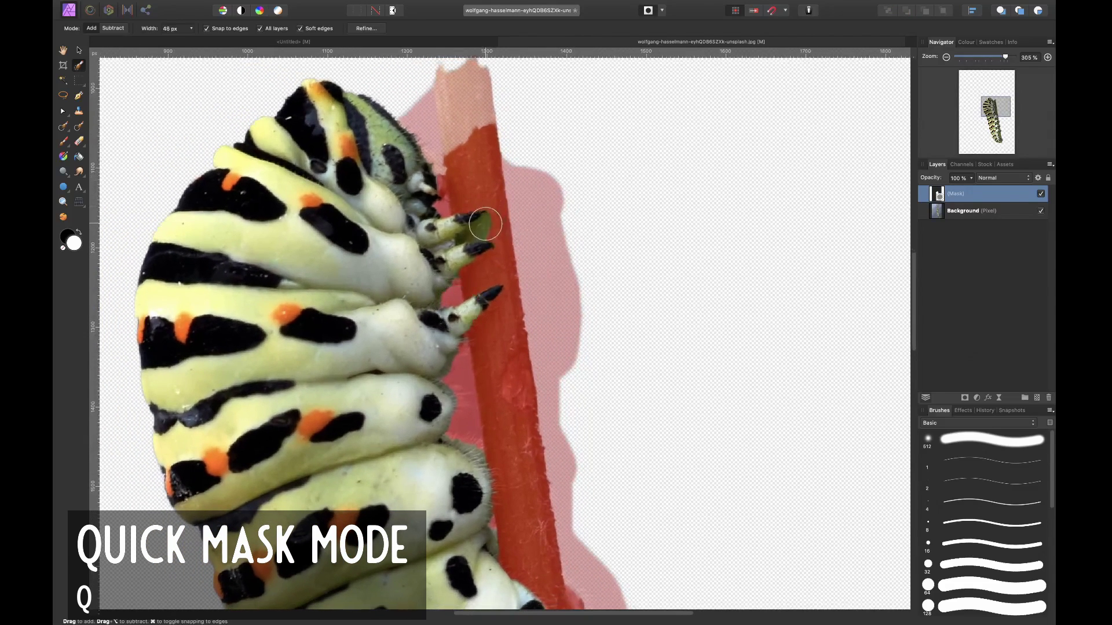
- With a smaller brush, exclude the stem patch between the legs and include the mouthpart
key("[")
key("[")
key("[")
key("[")
key("[")
left_click_drag(475, 232, 473, 233)
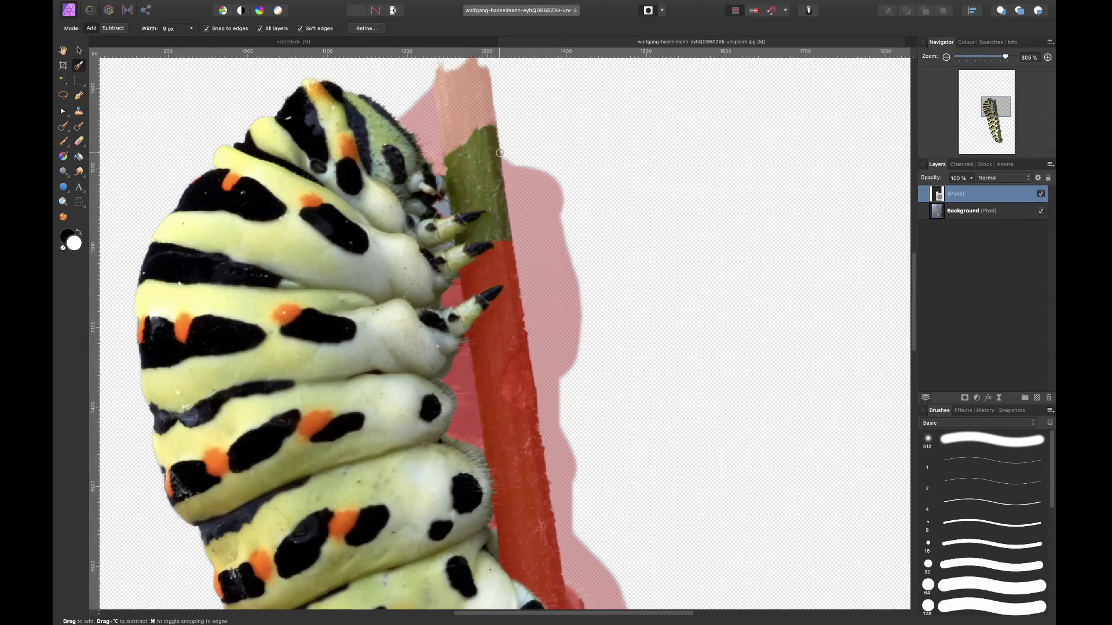
key("super+z")
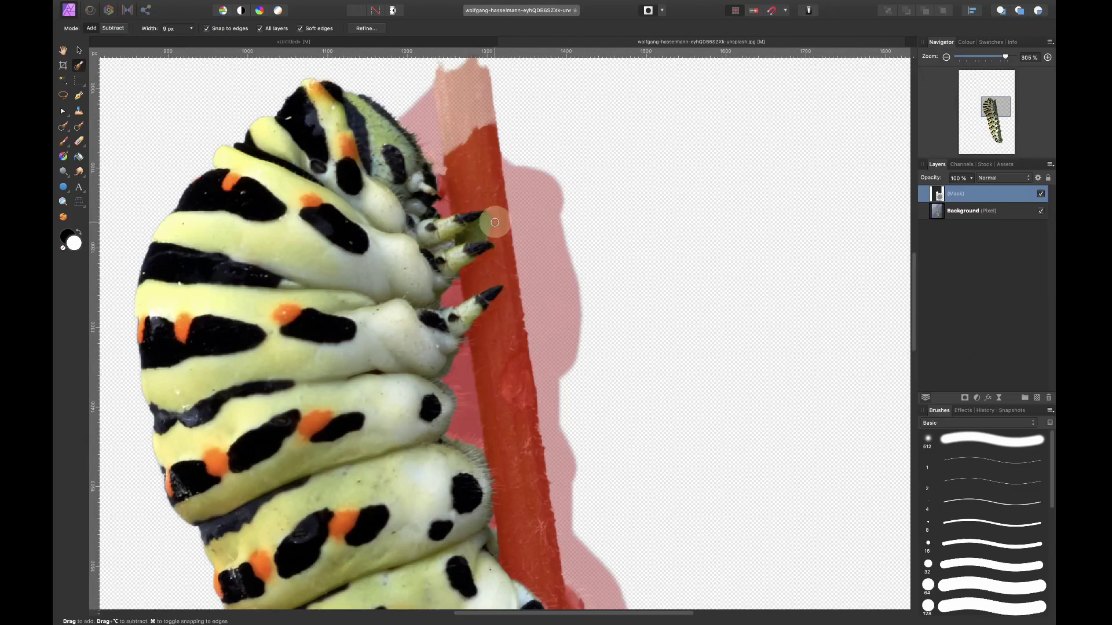
left_click(462, 237, "alt")
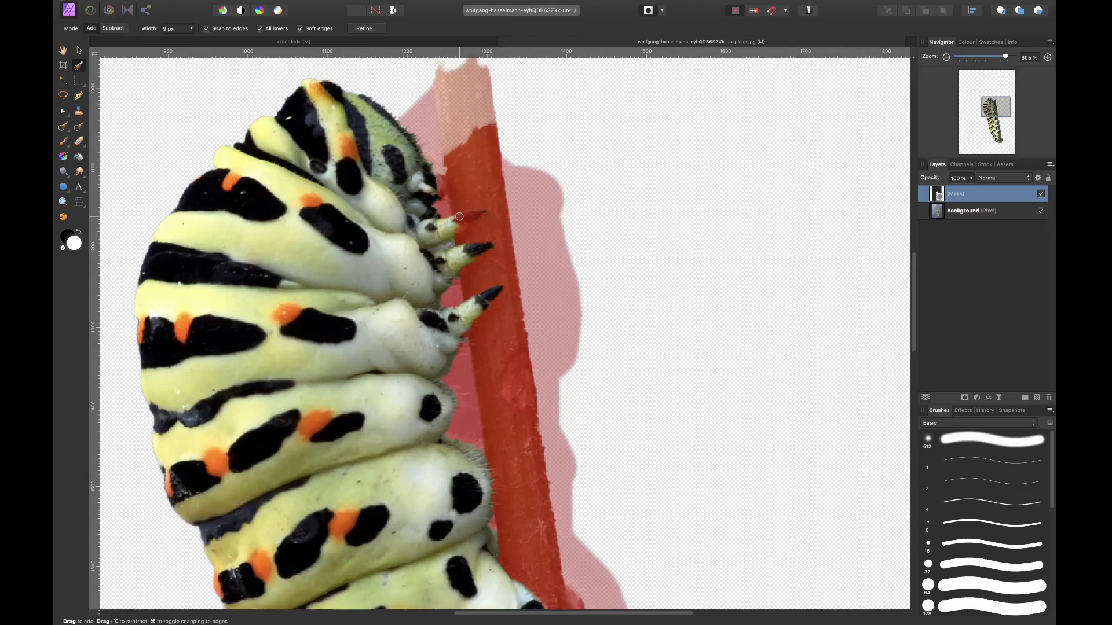
left_click(465, 216)
- Pan down to the lower body and include the caterpillar's lower tip in the selection
key("space")
left_click_drag(503, 423, 444, 190)
left_click_drag(491, 318, 475, 258)
left_click_drag(492, 360, 476, 301)
scroll(475, 300, "down", 5)
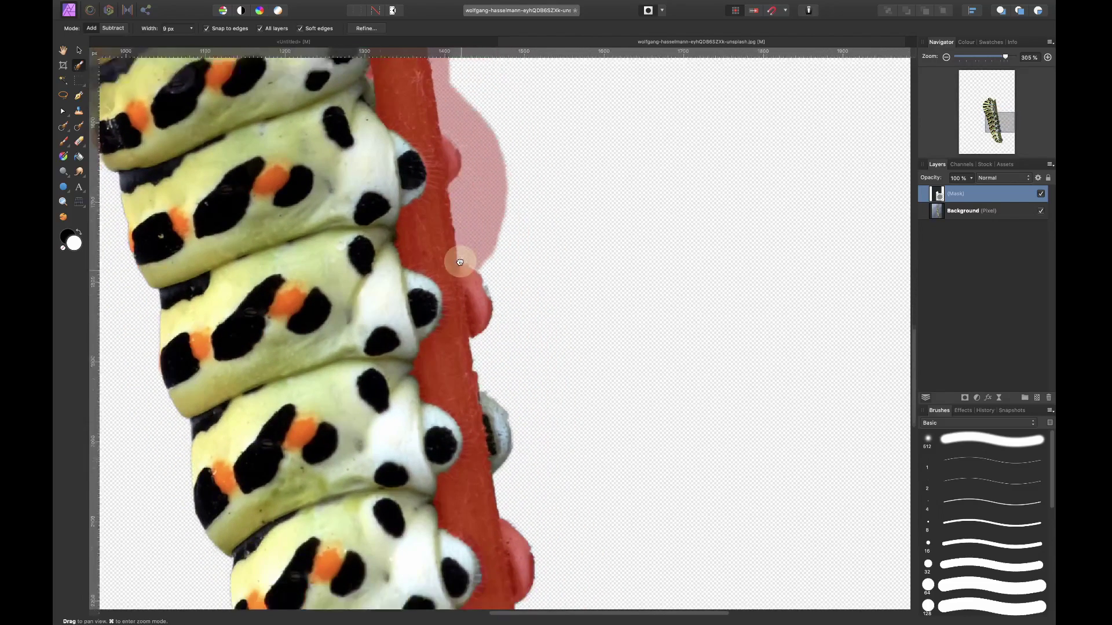
scroll(472, 359, "down", 10)
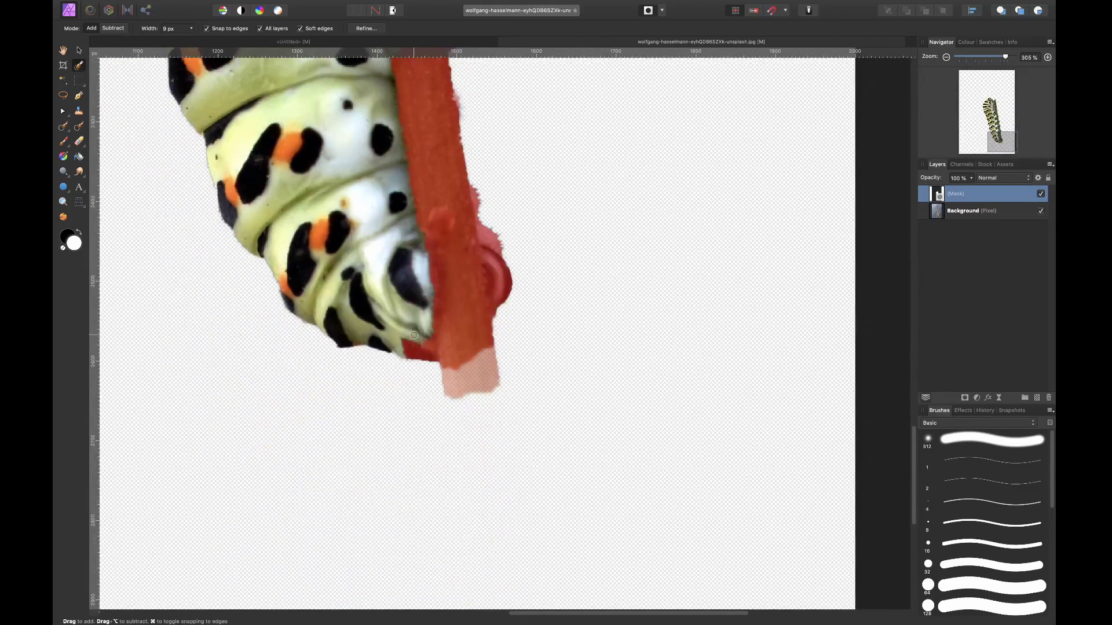
mouse_move(413, 335)
left_mouse_down()
mouse_move(423, 347)
mouse_move(428, 319)
left_mouse_up()
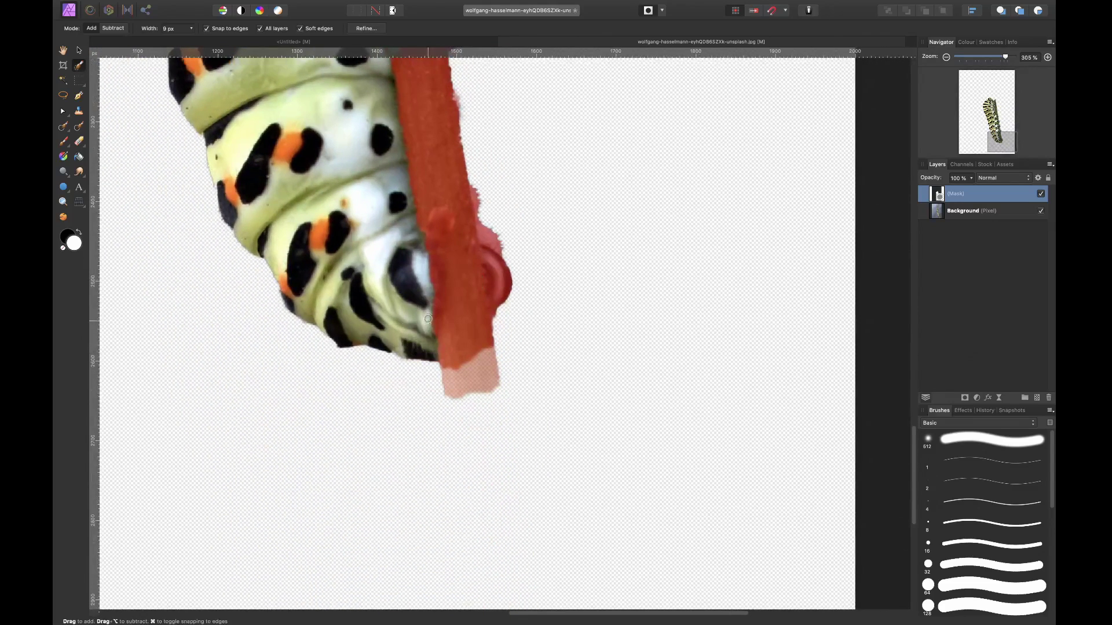
- Include the proleg bump and upper proleg beside the stem, then fit the whole document
scroll(463, 289, "up", 2)
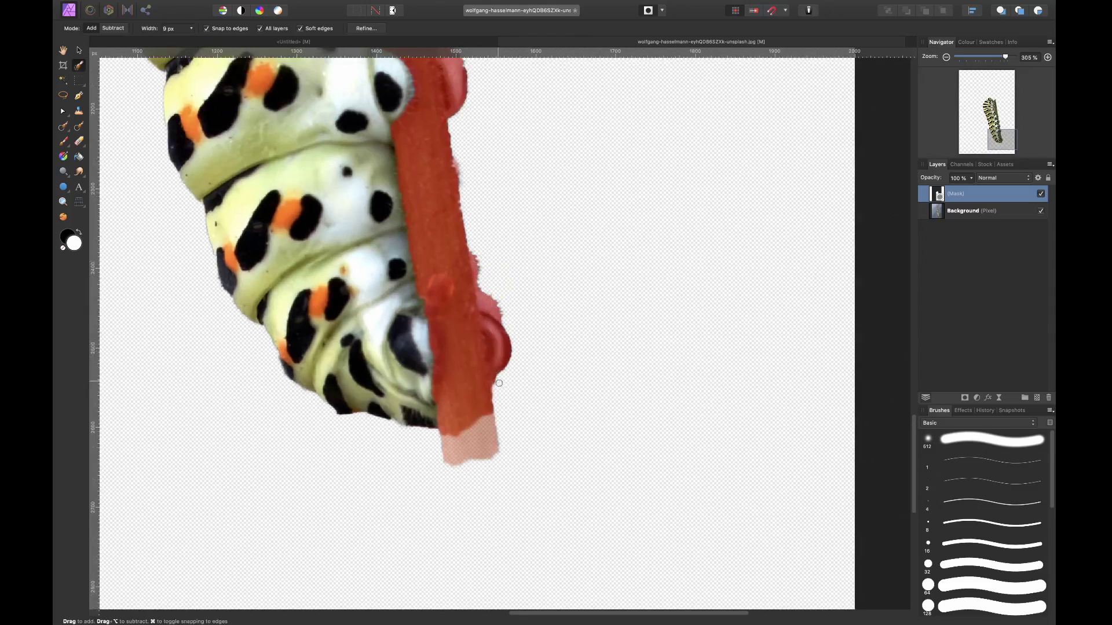
scroll(497, 371, "up", 5)
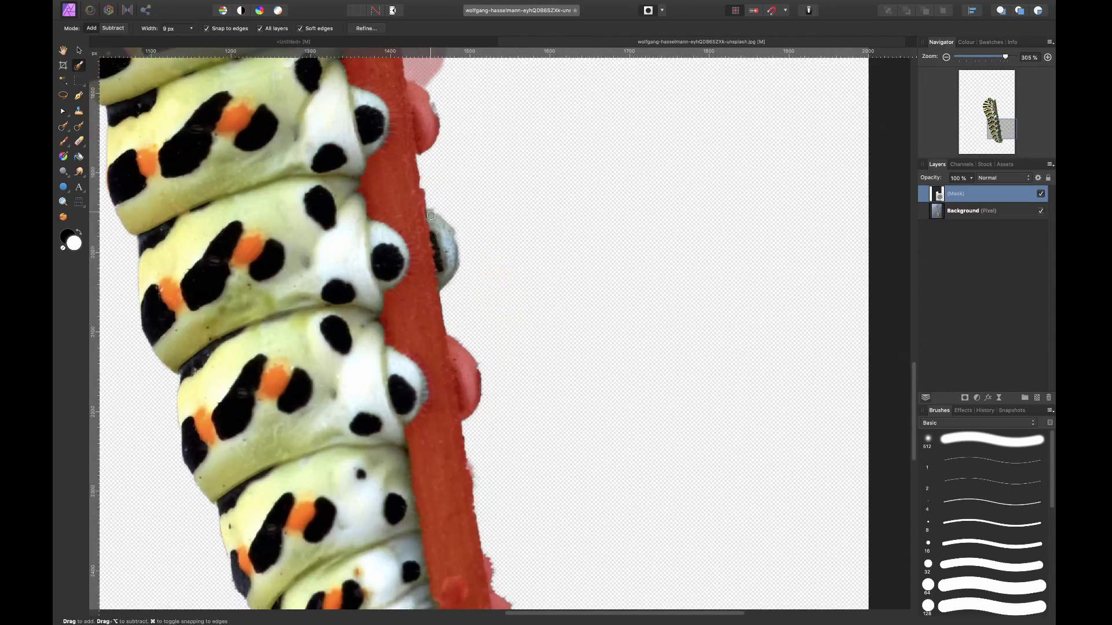
scroll(440, 201, "up", 3)
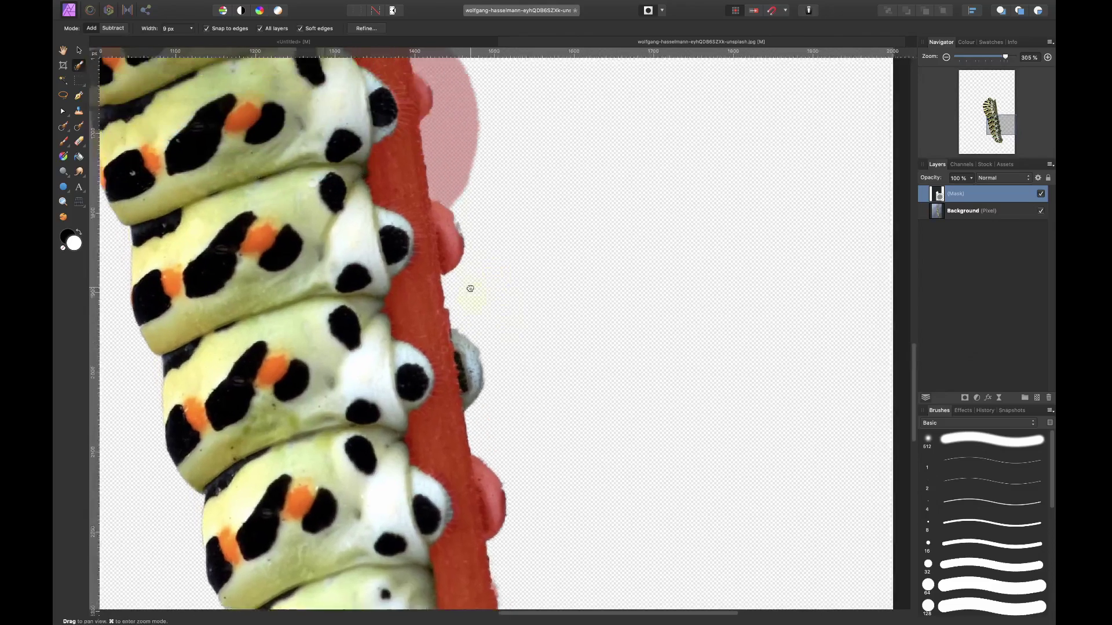
mouse_move(447, 263)
left_mouse_down()
mouse_move(453, 292)
mouse_move(457, 273)
mouse_move(452, 314)
mouse_move(458, 279)
left_mouse_up()
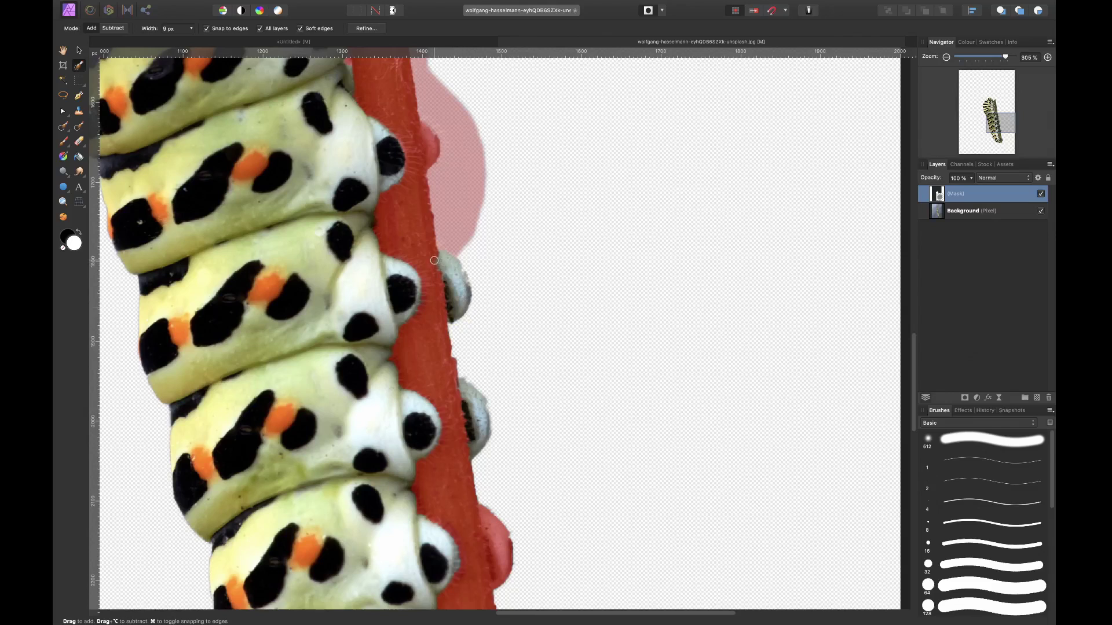
scroll(452, 255, "up", 2)
mouse_move(431, 208)
left_mouse_down()
mouse_move(437, 223)
mouse_move(441, 202)
left_mouse_up()
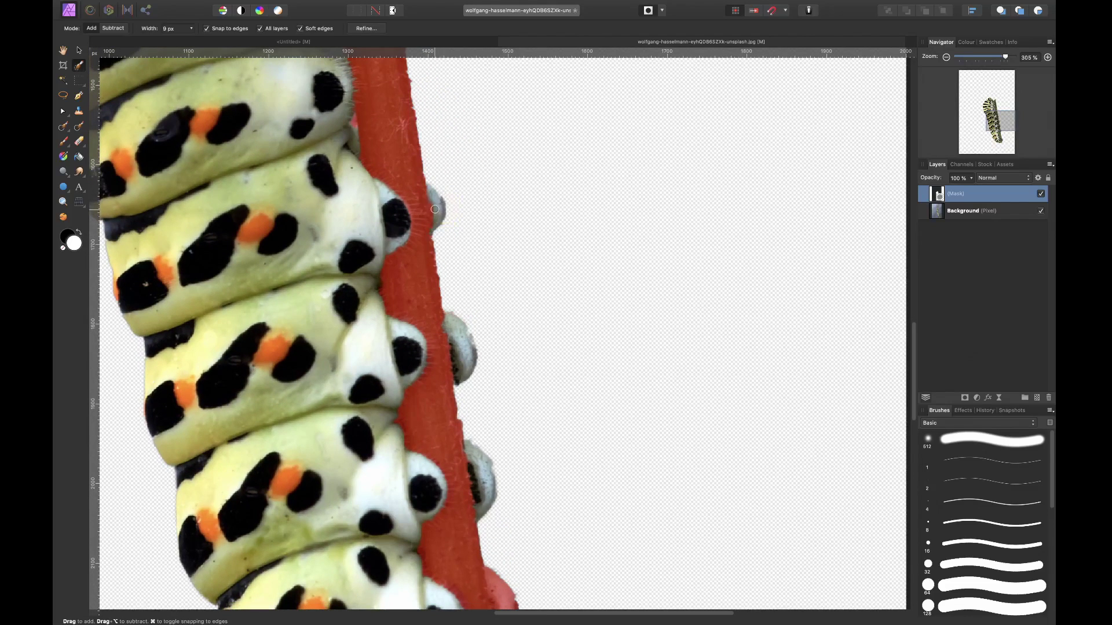
scroll(447, 226, "down", 10)
scroll(447, 226, "right", 2)
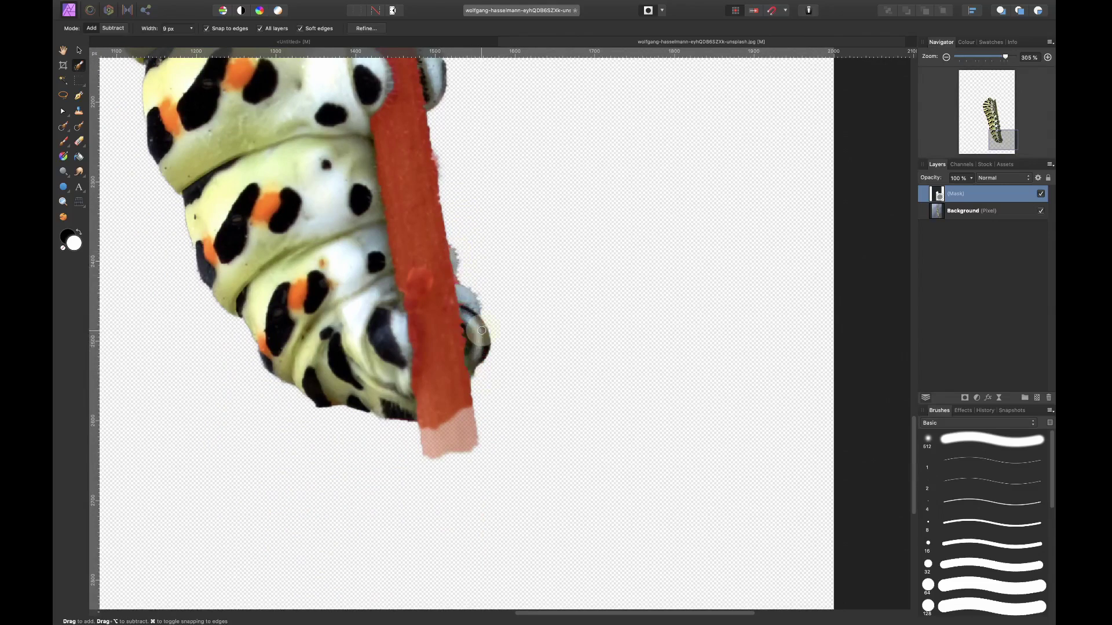
key("super+0")
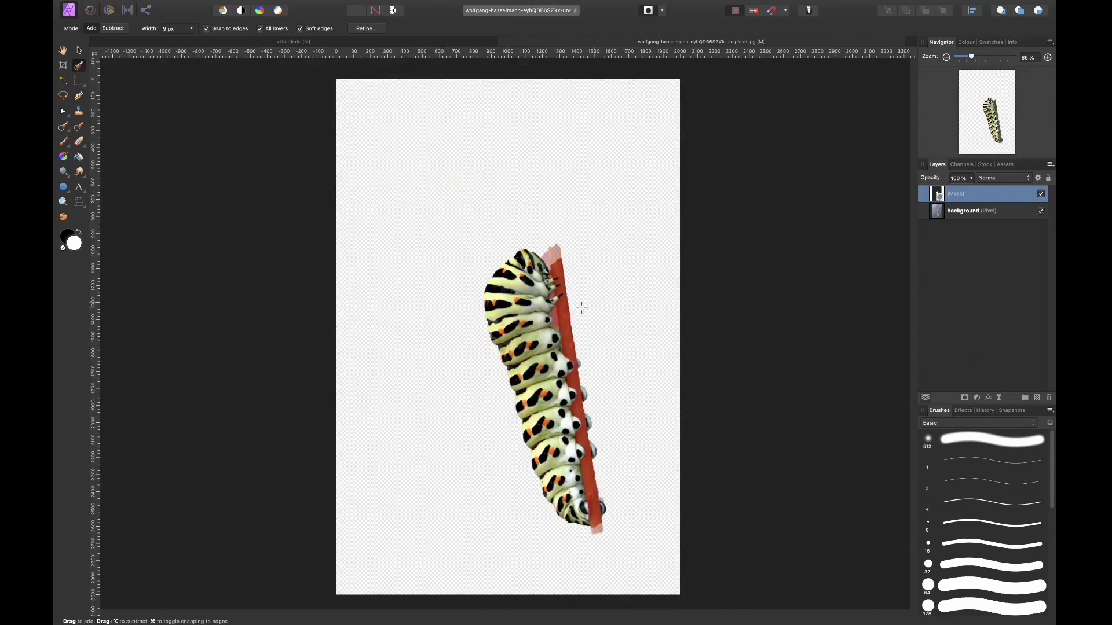
scroll(545, 317, "up", 5)
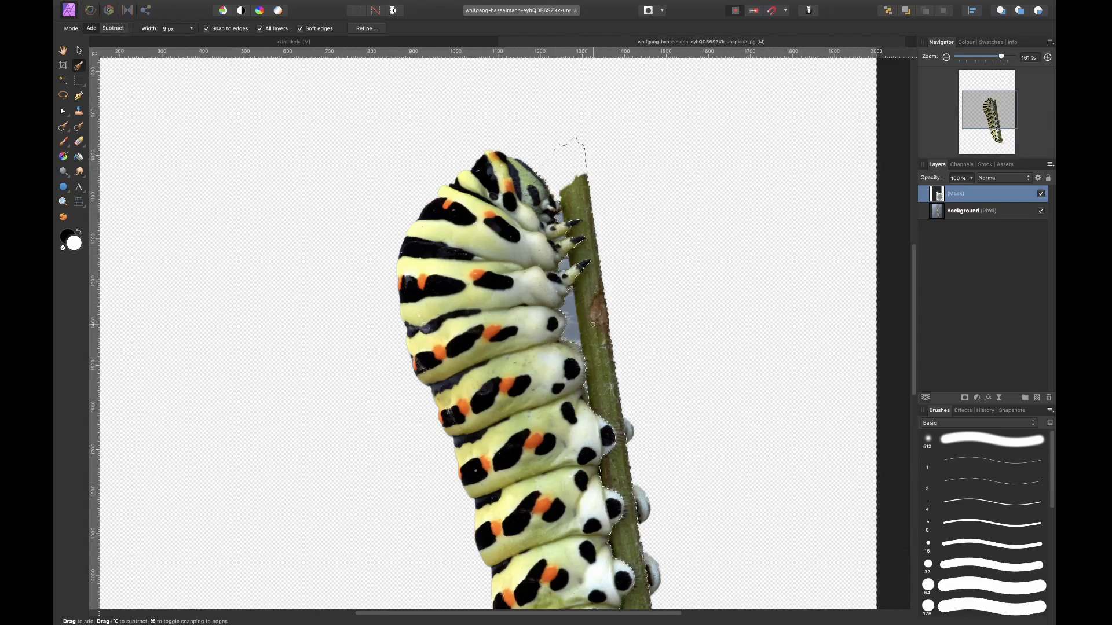
scroll(624, 216, "down", 3)
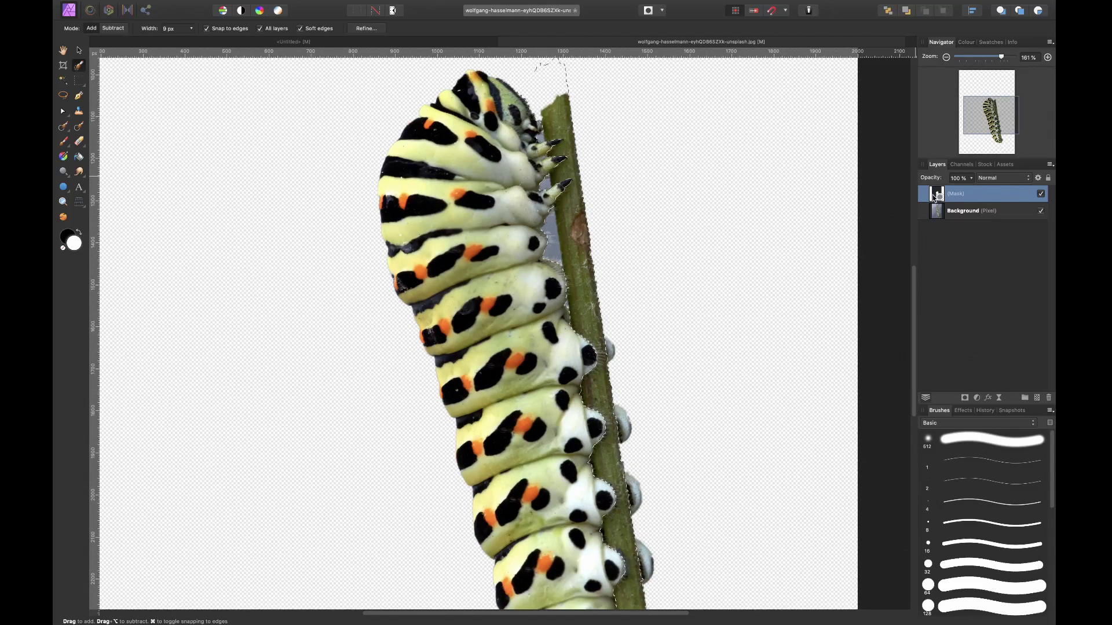
scroll(685, 264, "up", 1)
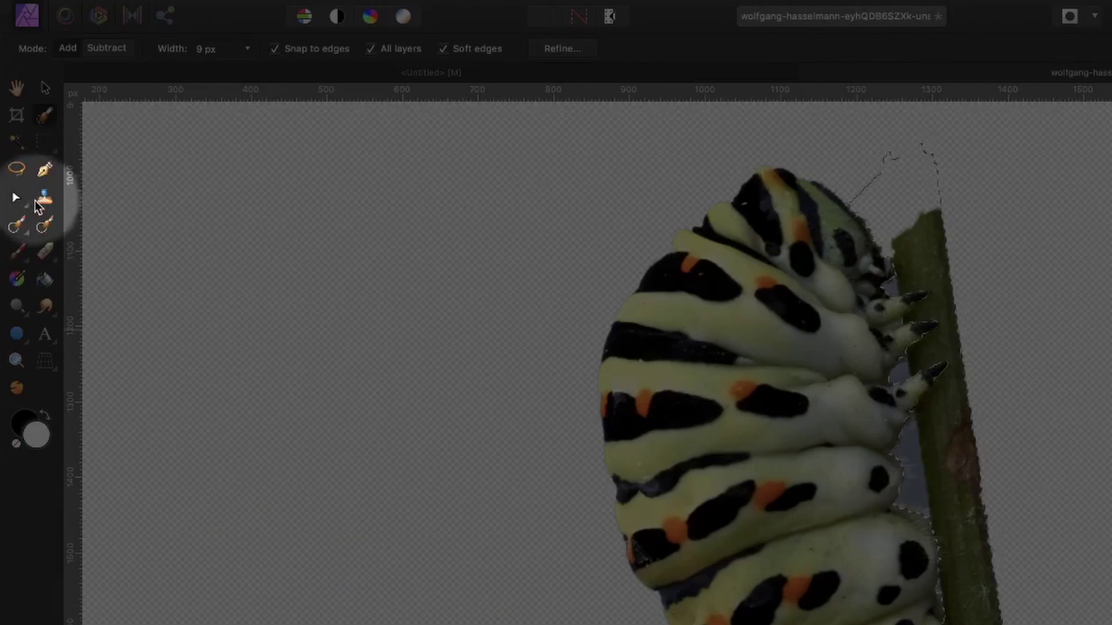
- With the Paint Brush Tool, begin painting black on the mask beside the stem, widening the brush
left_click(19, 255)
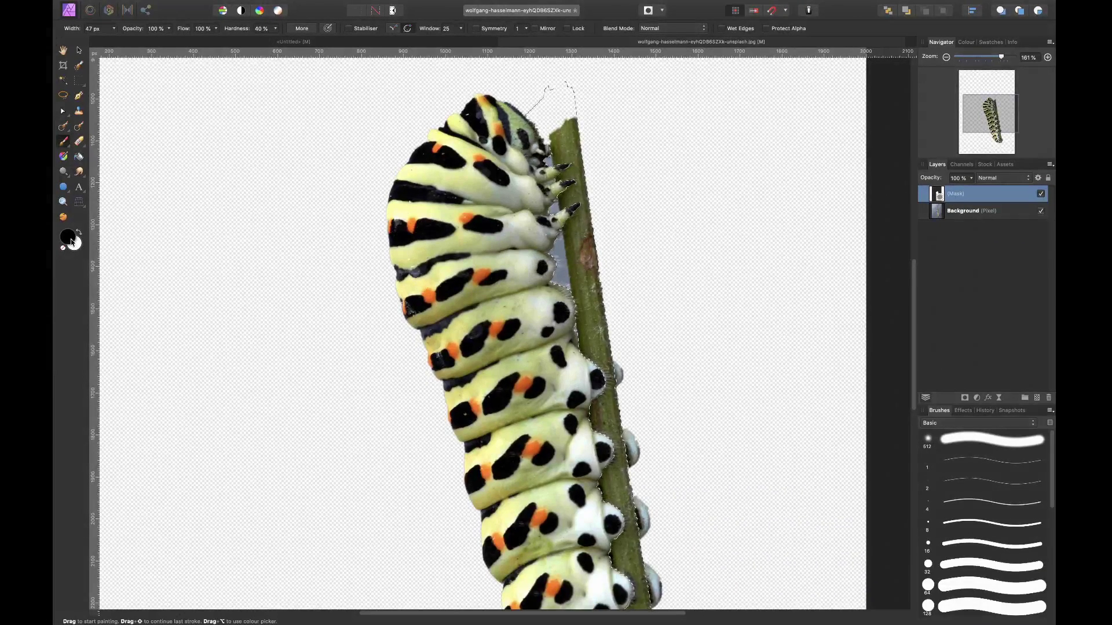
mouse_move(563, 170)
left_mouse_down()
mouse_move(544, 181)
mouse_move(557, 176)
left_mouse_up()
key("]")
key("]")
key("]")
key("]")
key("]")
key("]")
key("]")
key("]")
key("]")
key("]")
key("]")
key("]")
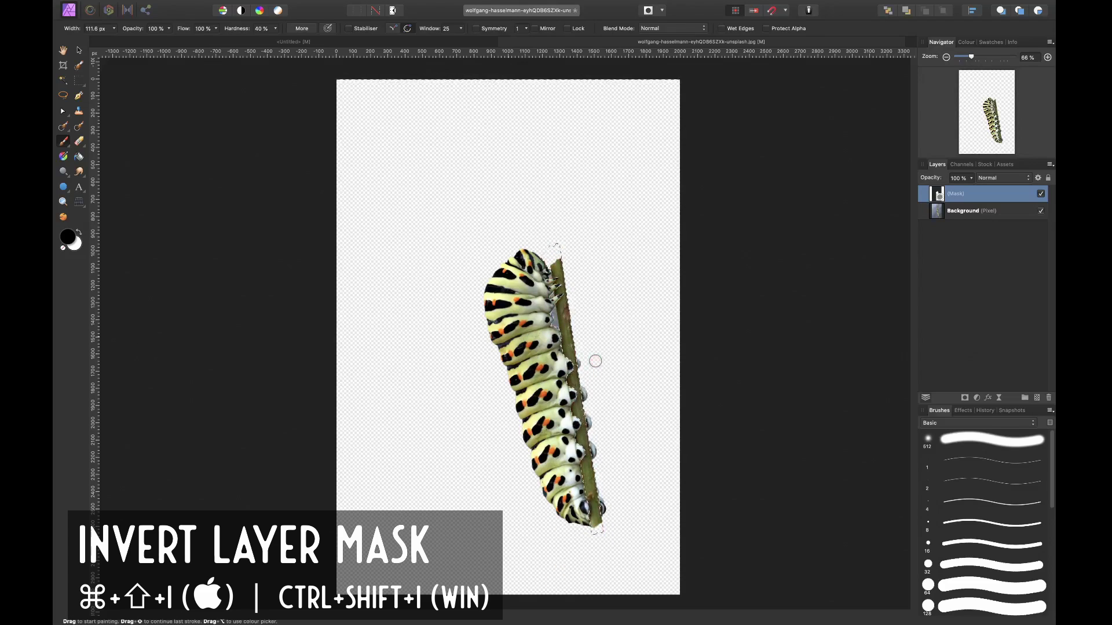
scroll(557, 322, "up", 5)
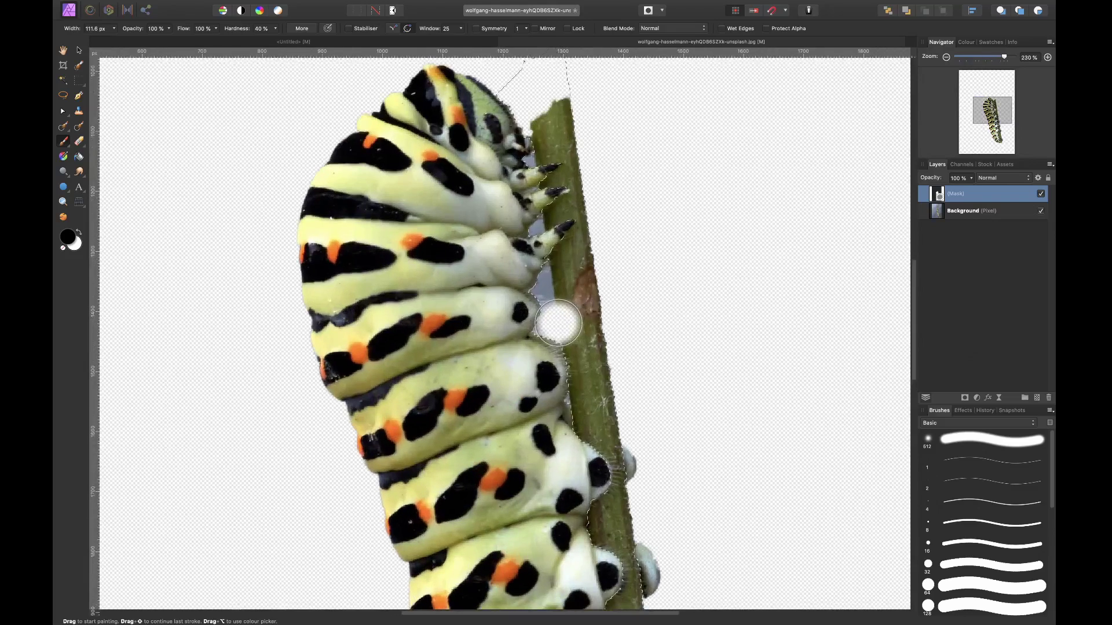
- With a much wider brush, paint the stem out of the mask from top to bottom
key("bracketright")
key("bracketright")
key("bracketright")
key("bracketright")
key("bracketright")
key("bracketright")
key("bracketright")
mouse_move(540, 116)
left_mouse_down()
mouse_move(542, 95)
mouse_move(590, 311)
mouse_move(627, 397)
mouse_move(624, 535)
left_mouse_up()
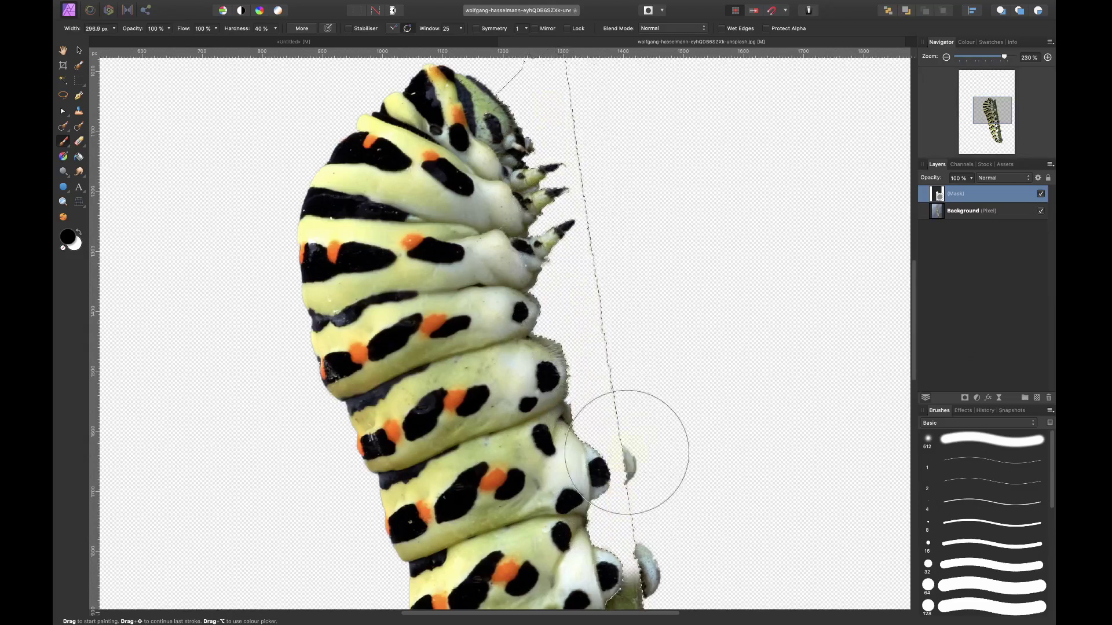
left_click_drag(667, 386, 624, 124)
left_click_drag(578, 261, 617, 466)
scroll(617, 467, "down", 5)
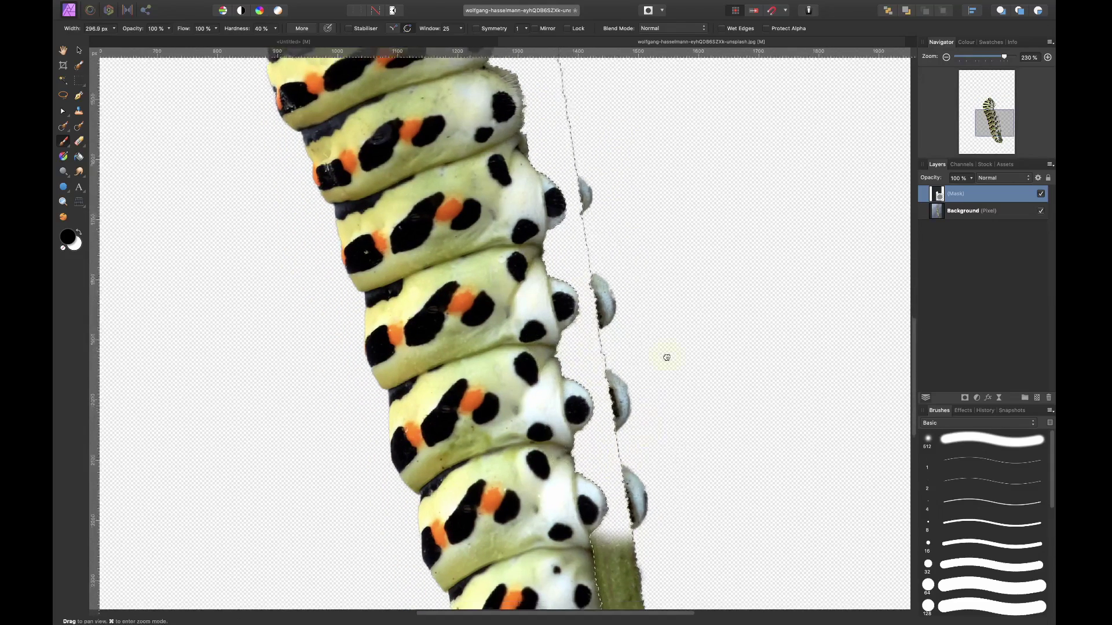
left_click_drag(620, 249, 636, 518)
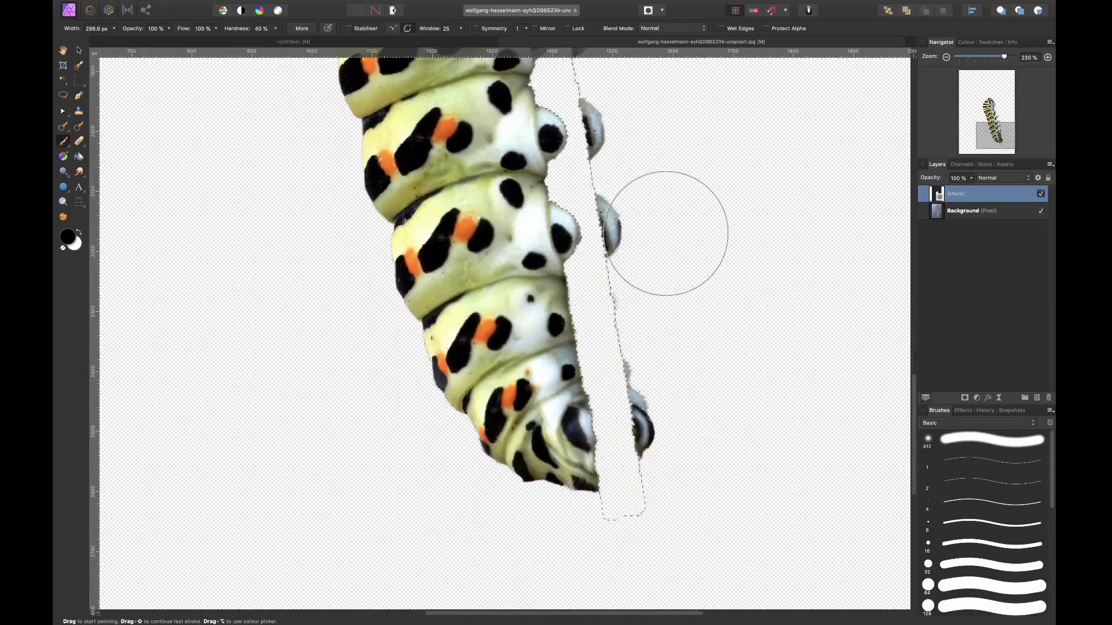
- Deselect, mask the remaining stem beside the legs, and shrink the brush for edge work
key("super+d")
left_click_drag(668, 229, 667, 226)
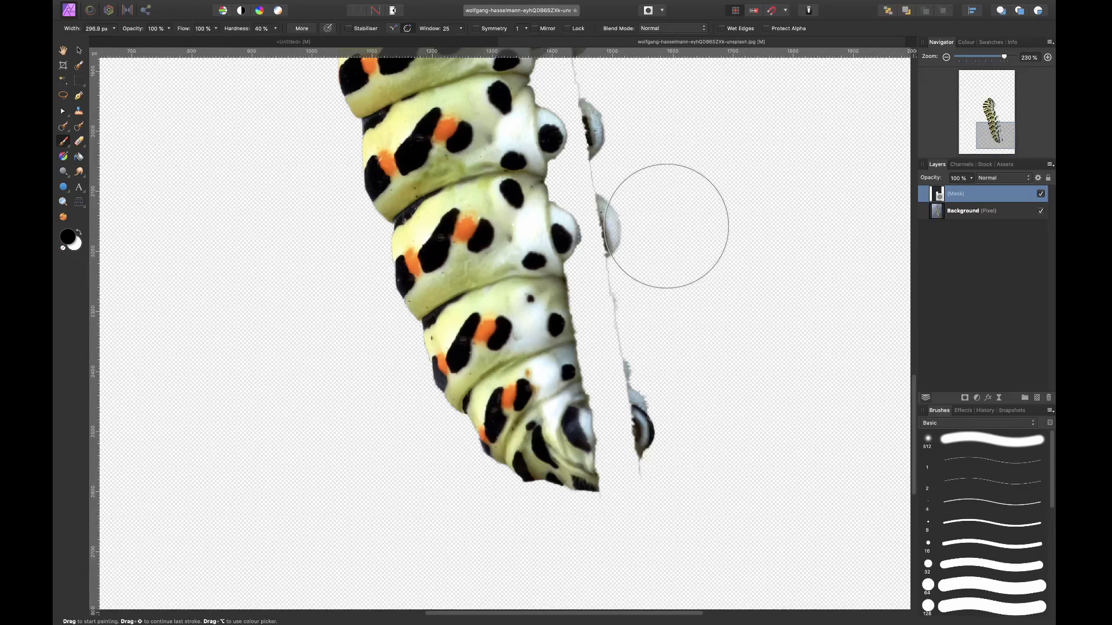
key("bracketleft")
key("bracketleft")
key("bracketleft")
key("bracketleft")
key("bracketleft")
key("bracketleft")
key("bracketleft")
key("bracketleft")
key("bracketleft")
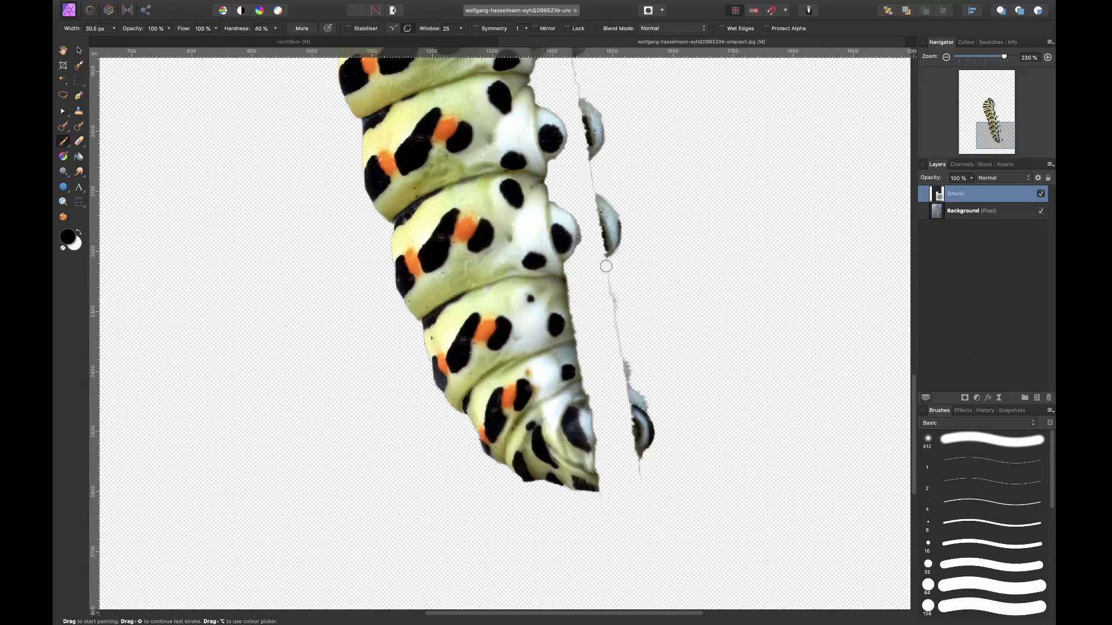
scroll(620, 289, "up", 2)
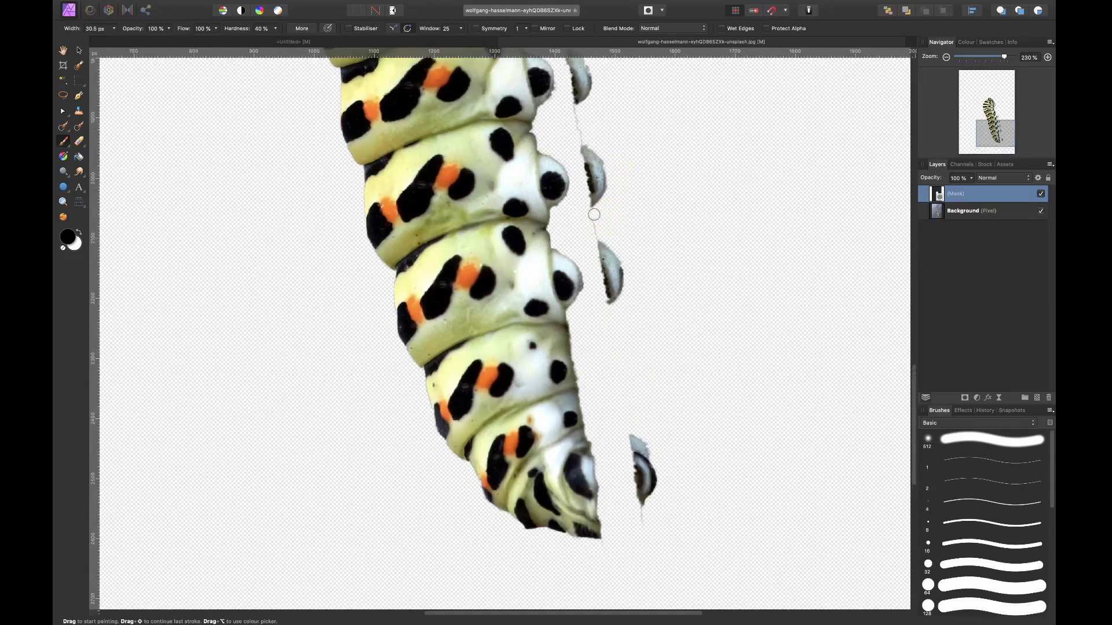
scroll(577, 205, "down", 6)
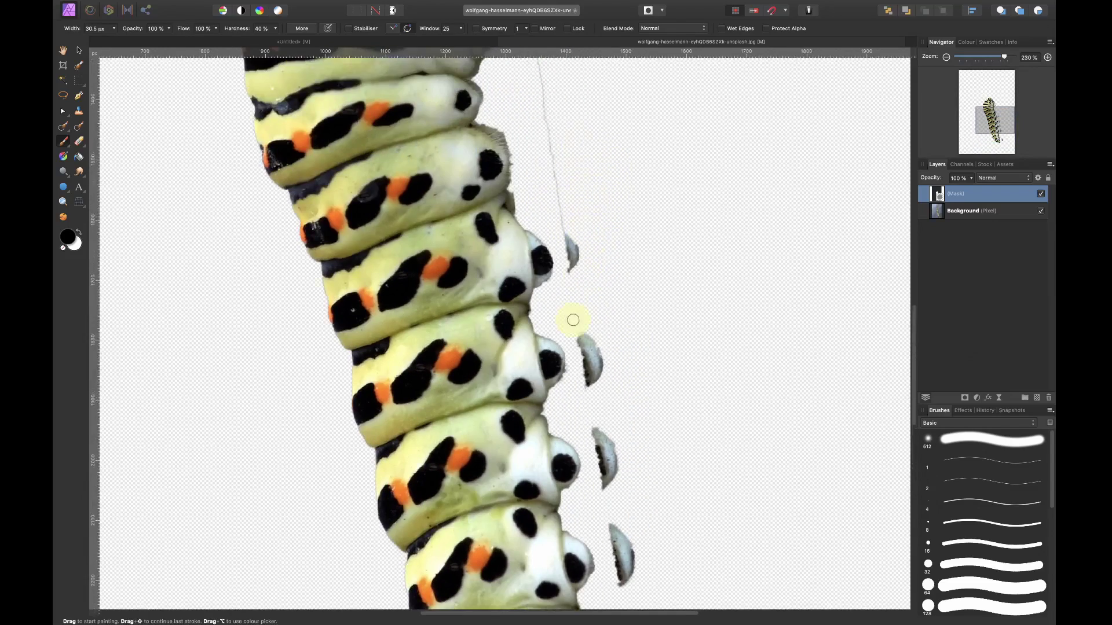
scroll(554, 375, "up", 4)
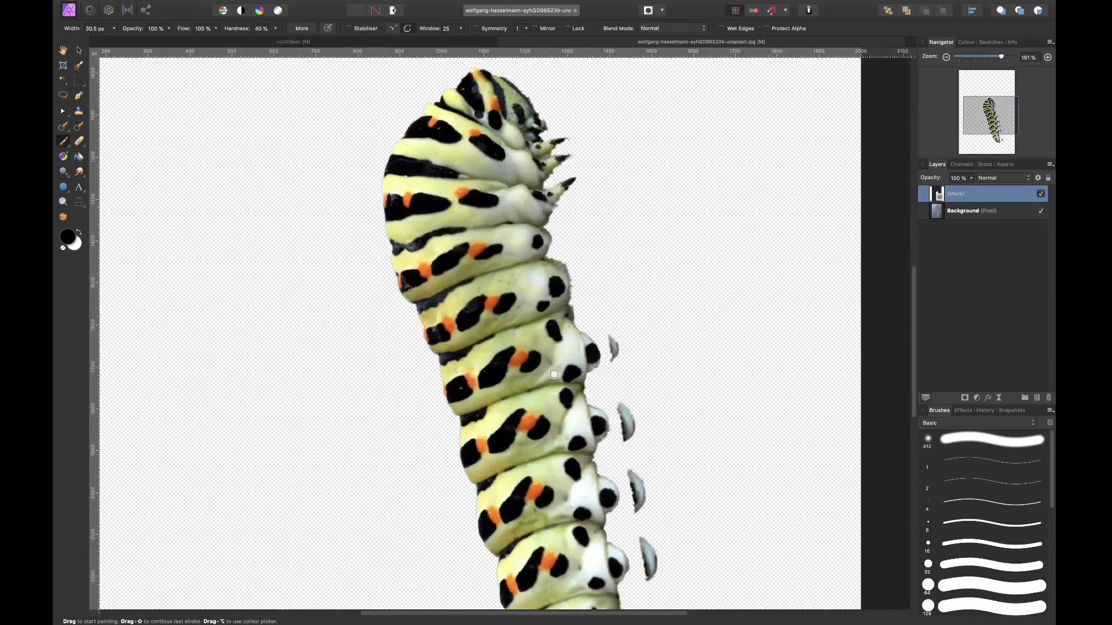
scroll(554, 375, "up", 5)
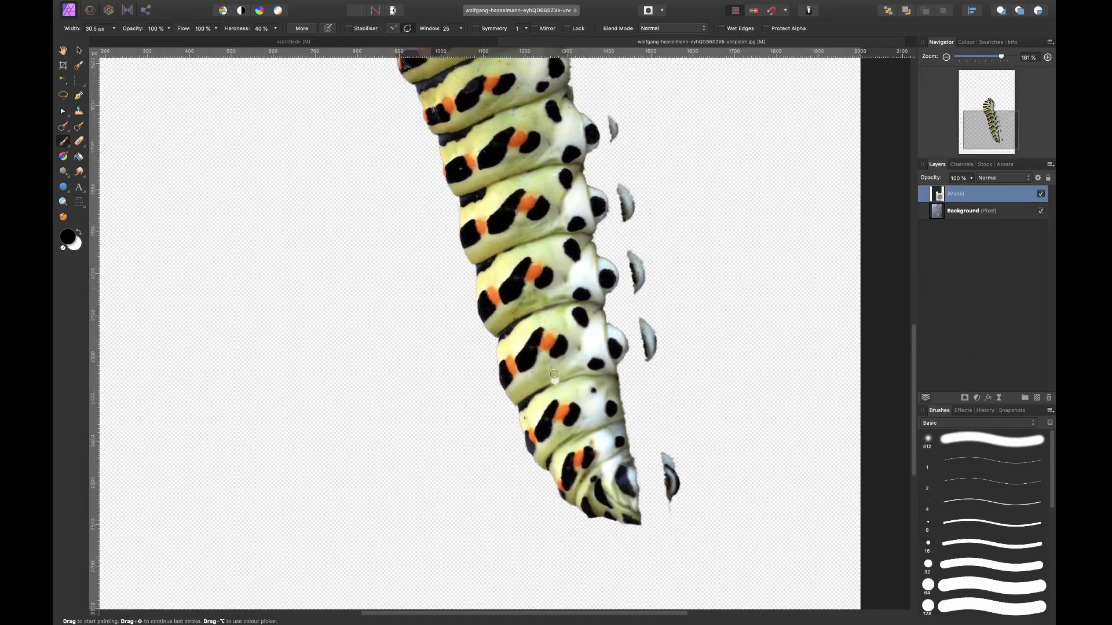
scroll(554, 375, "right", 5)
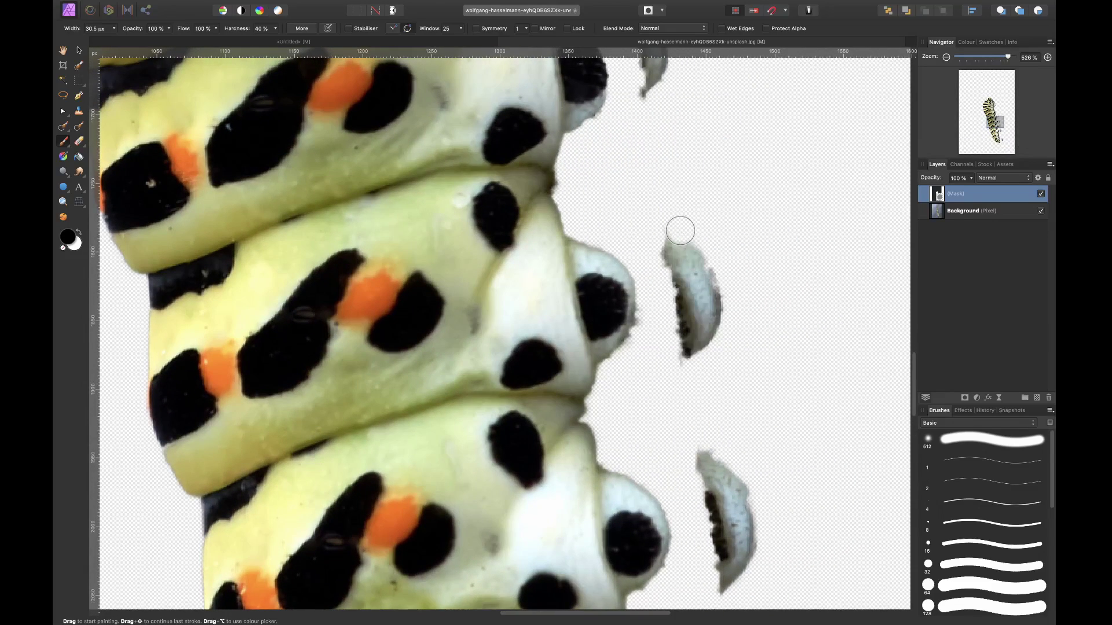
- Remove the grey fringe along the lower body and smooth the pale leg lobe's ragged edge
scroll(677, 229, "up", 4)
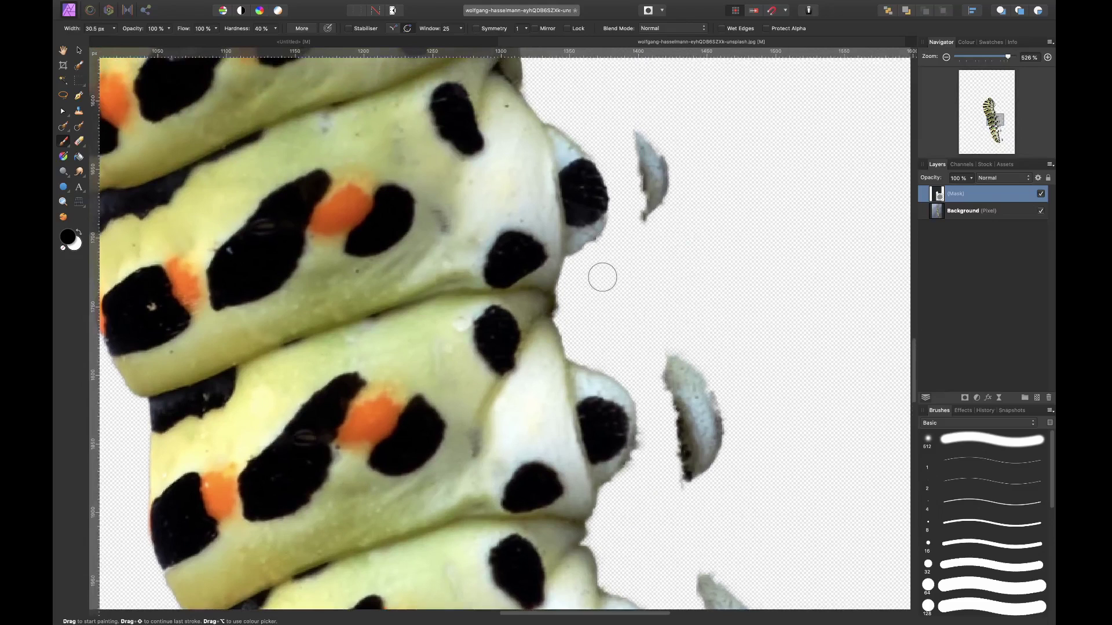
scroll(598, 154, "up", 10)
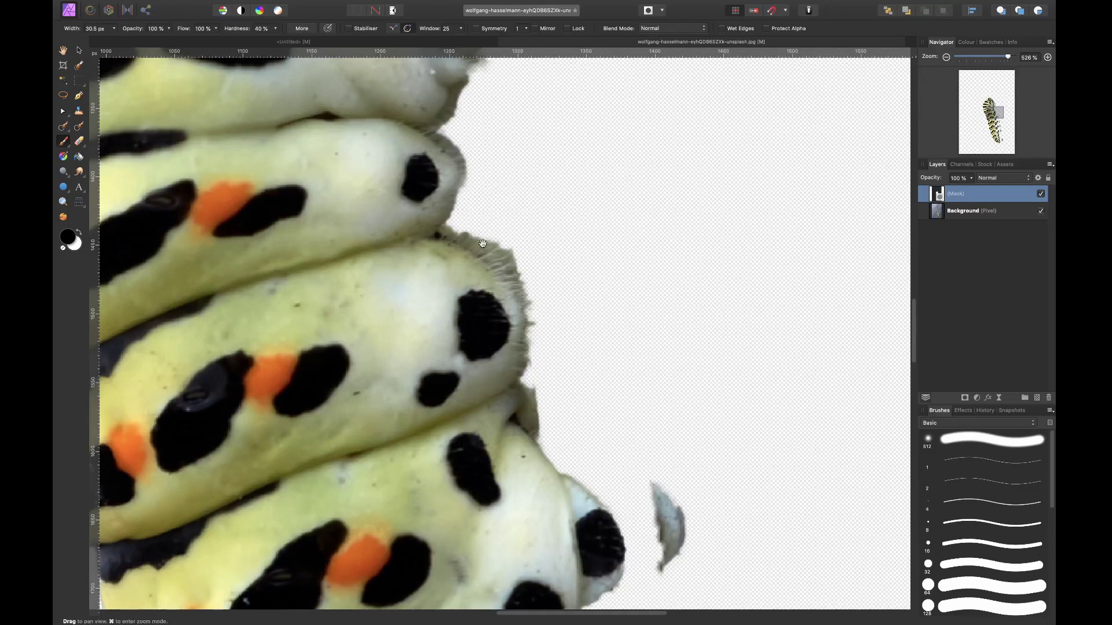
left_click_drag(483, 220, 530, 254)
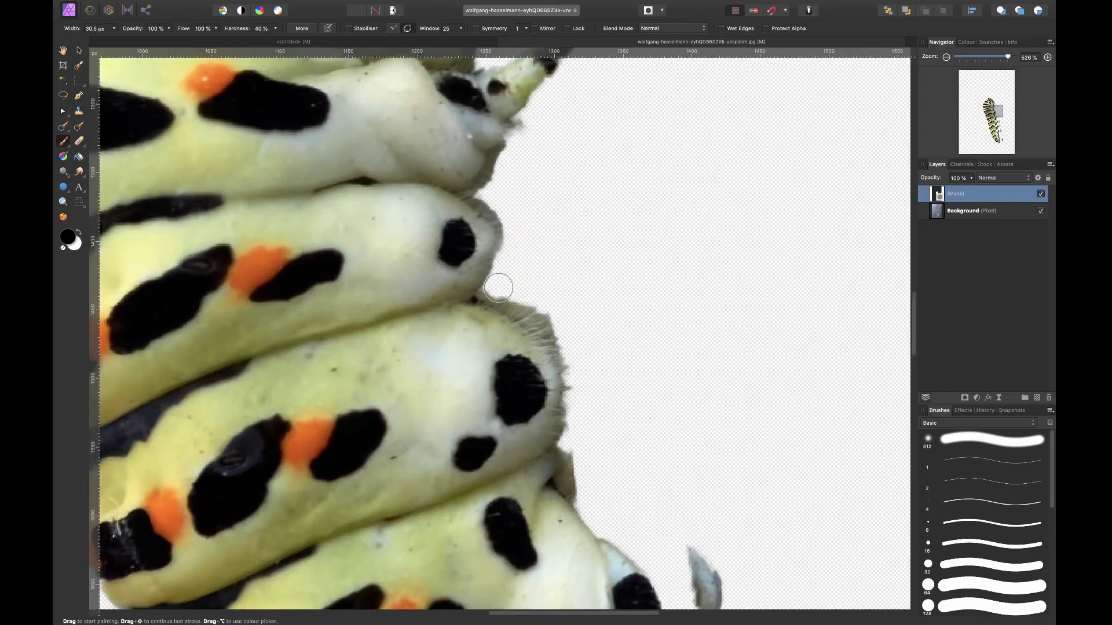
mouse_move(497, 288)
left_mouse_down()
mouse_move(547, 321)
mouse_move(583, 397)
mouse_move(606, 227)
mouse_move(581, 220)
mouse_move(569, 291)
mouse_move(599, 320)
left_mouse_up()
key("space")
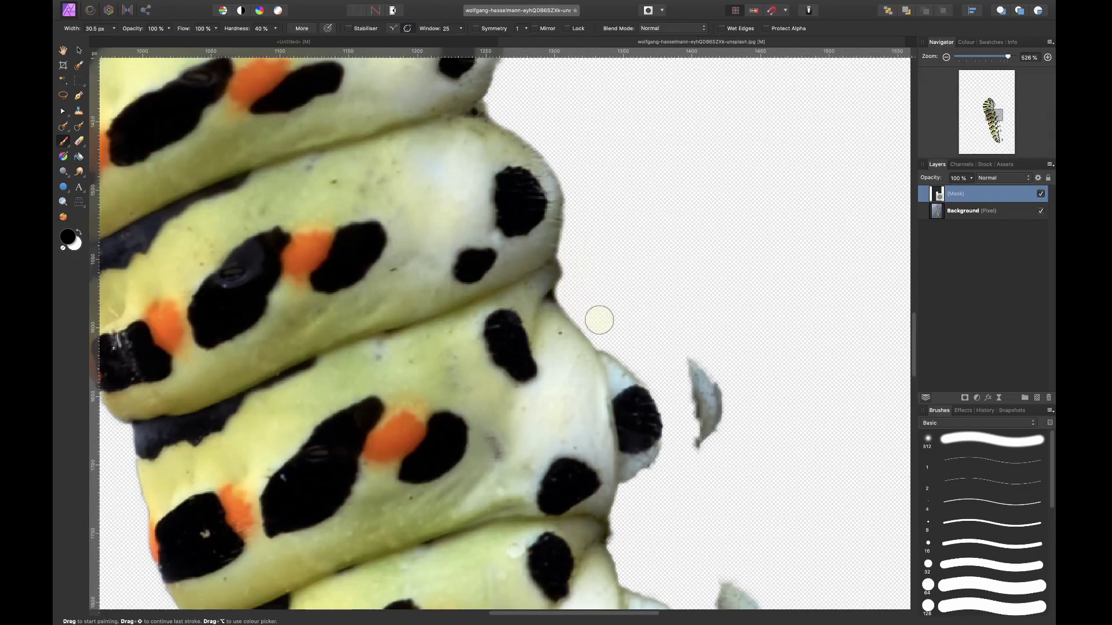
scroll(597, 289, "down", 5)
scroll(596, 290, "right", 3)
left_click_drag(593, 218, 606, 313)
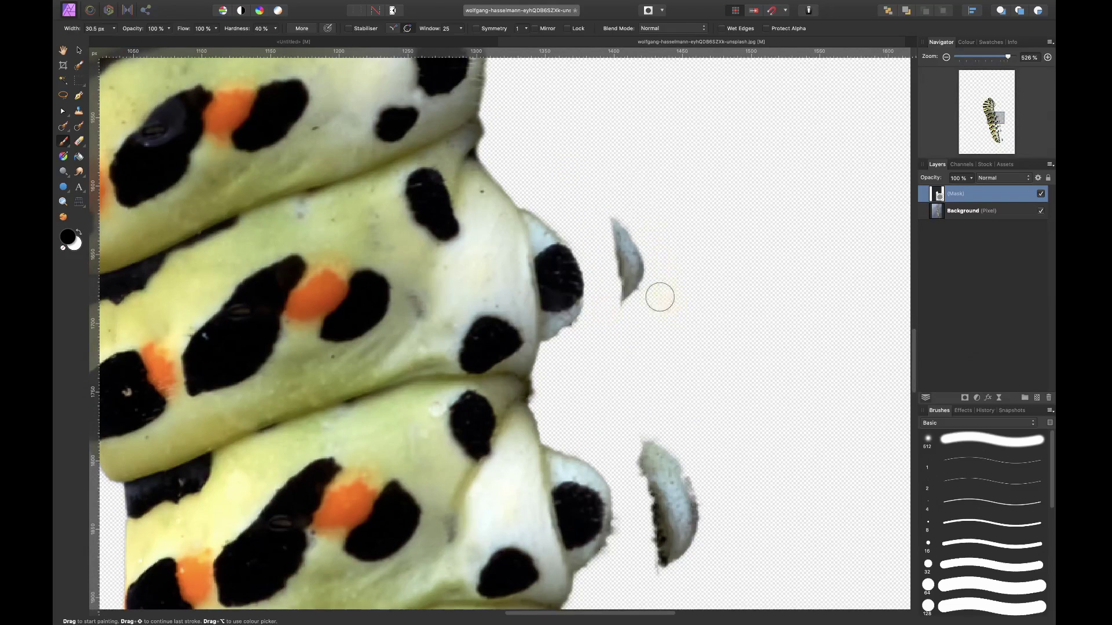
- Raise the brush Hardness to 54% and undo the stray white test dab
left_click_drag(242, 28, 250, 29)
key("super+z")
scroll(510, 265, "down", 1)
scroll(509, 265, "right", 1)
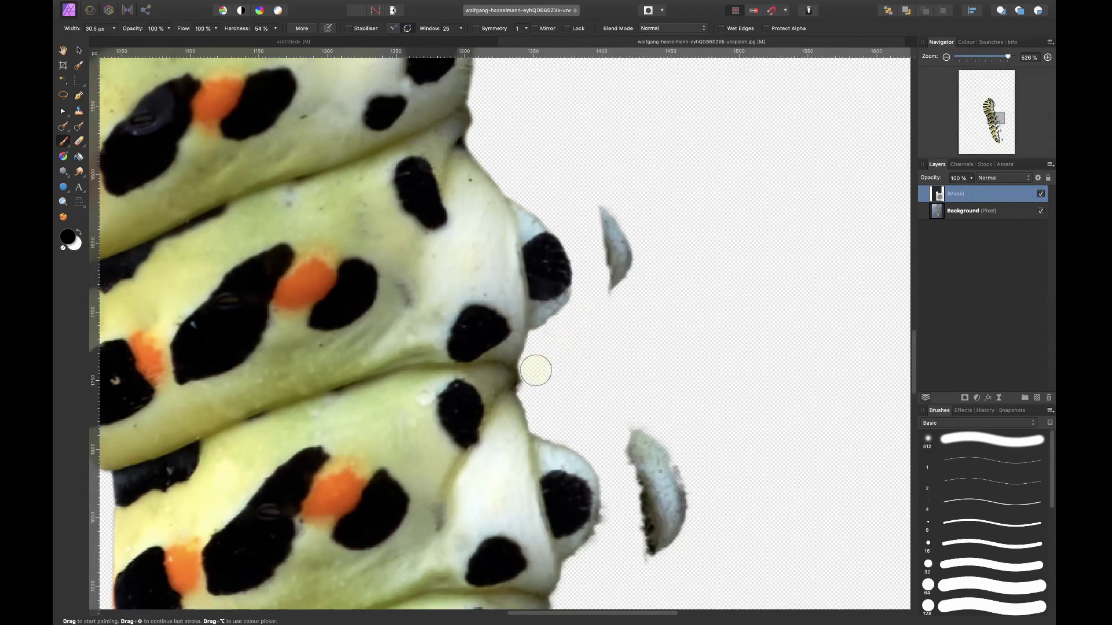
scroll(550, 359, "down", 5)
scroll(550, 359, "right", 1)
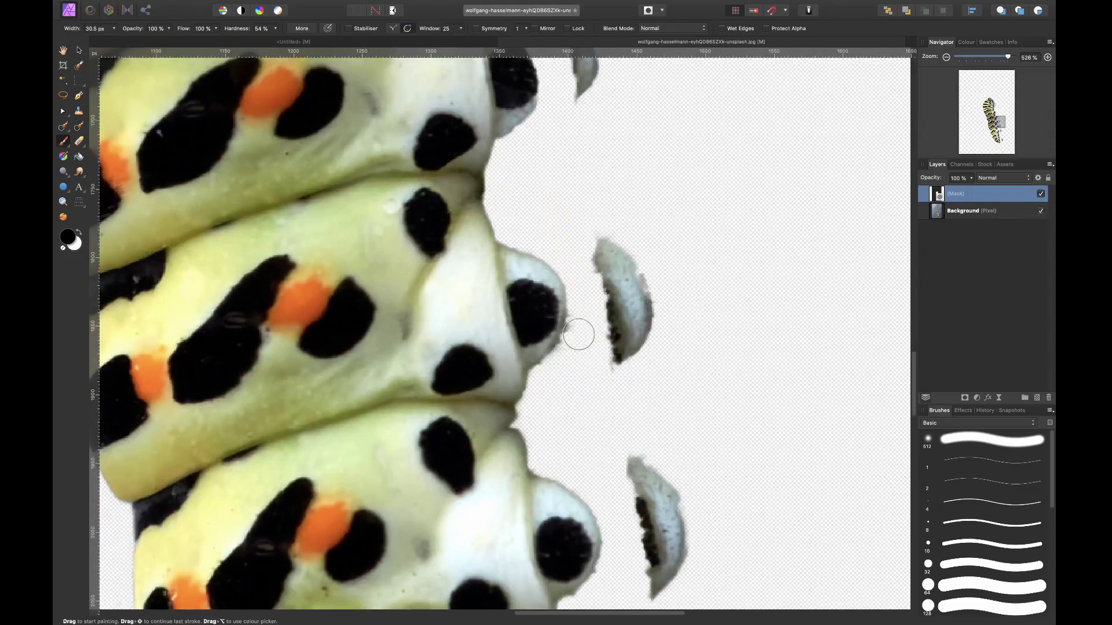
scroll(582, 286, "down", 4)
scroll(582, 286, "right", 1)
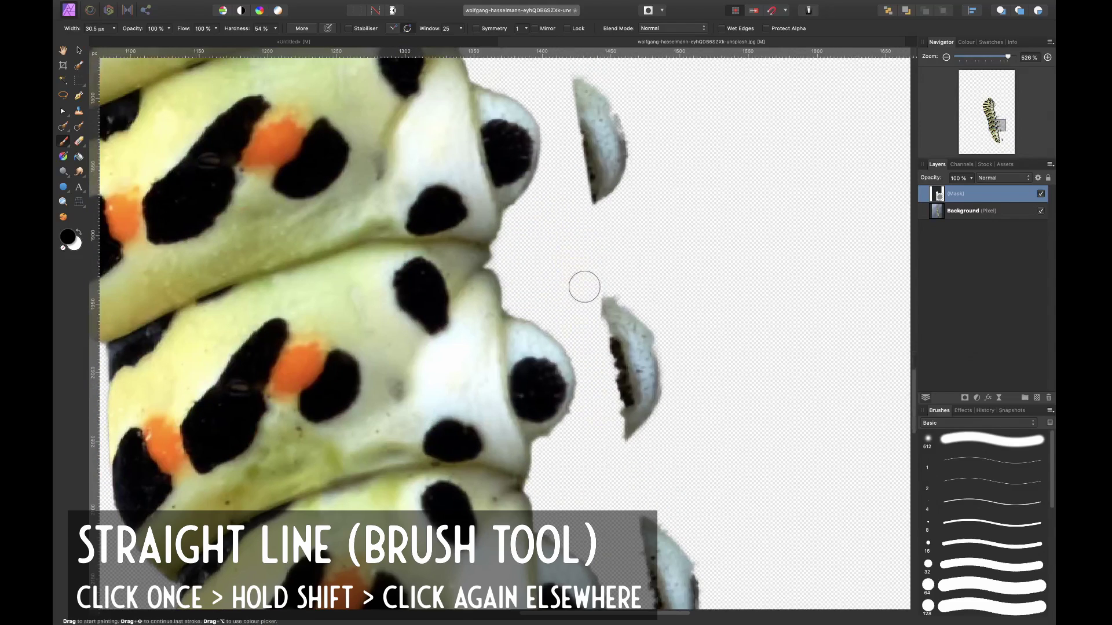
- Straighten and trim the mask edges of the detached upper and lower leg fragments
left_click(615, 454, "shift")
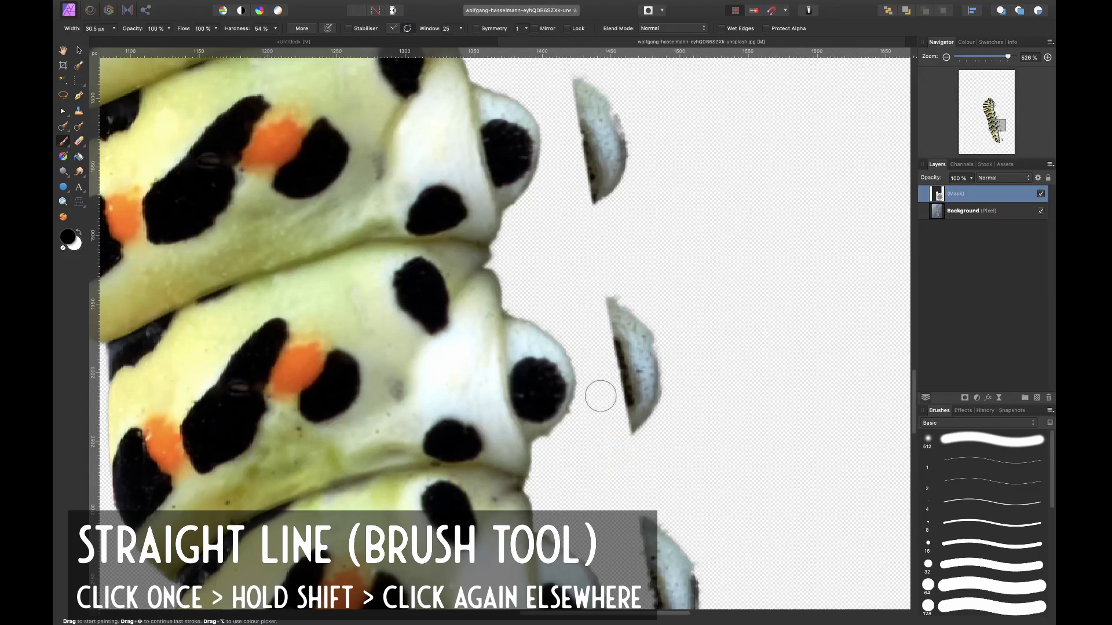
left_click(585, 305, "shift")
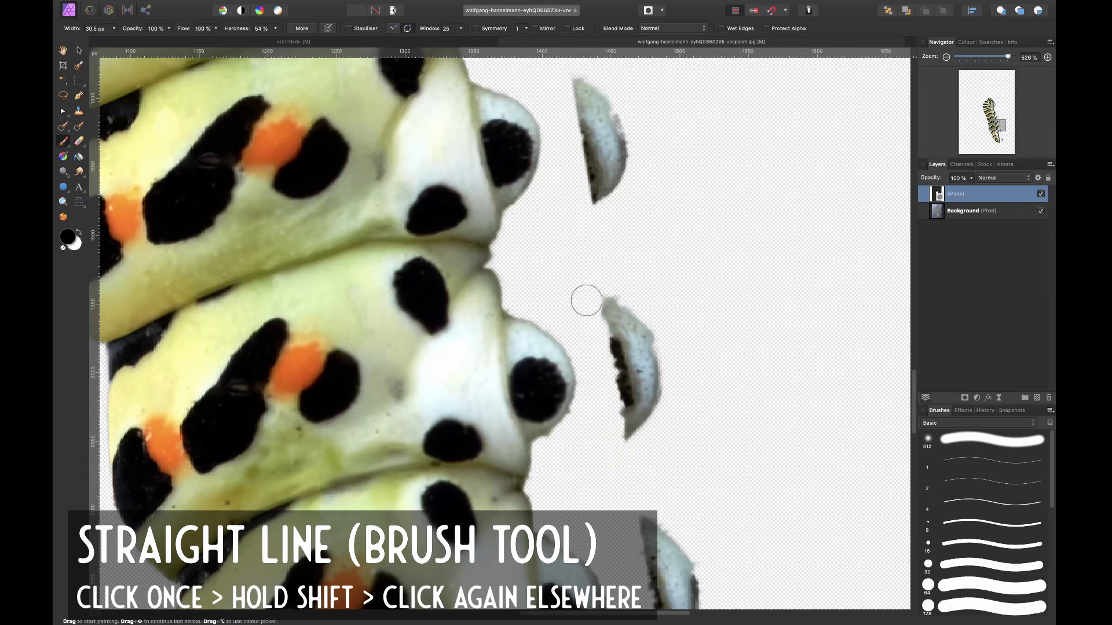
left_click(578, 145)
mouse_move(586, 400)
left_mouse_down()
mouse_move(565, 179)
mouse_move(567, 372)
left_mouse_up()
key("super+z")
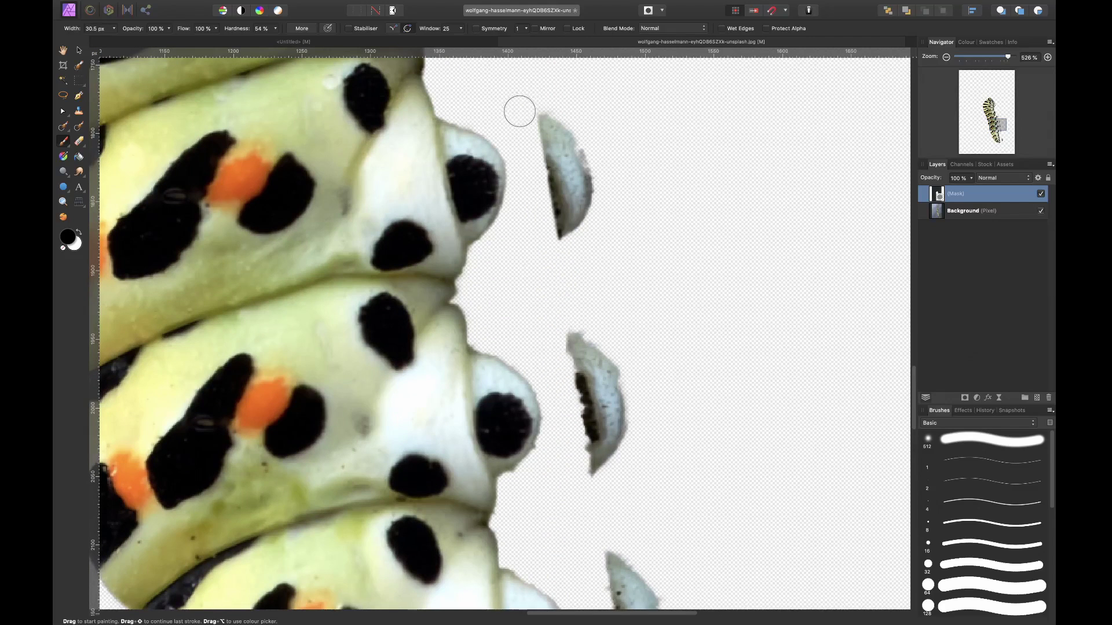
left_click_drag(521, 112, 558, 278)
left_click_drag(577, 234, 566, 154)
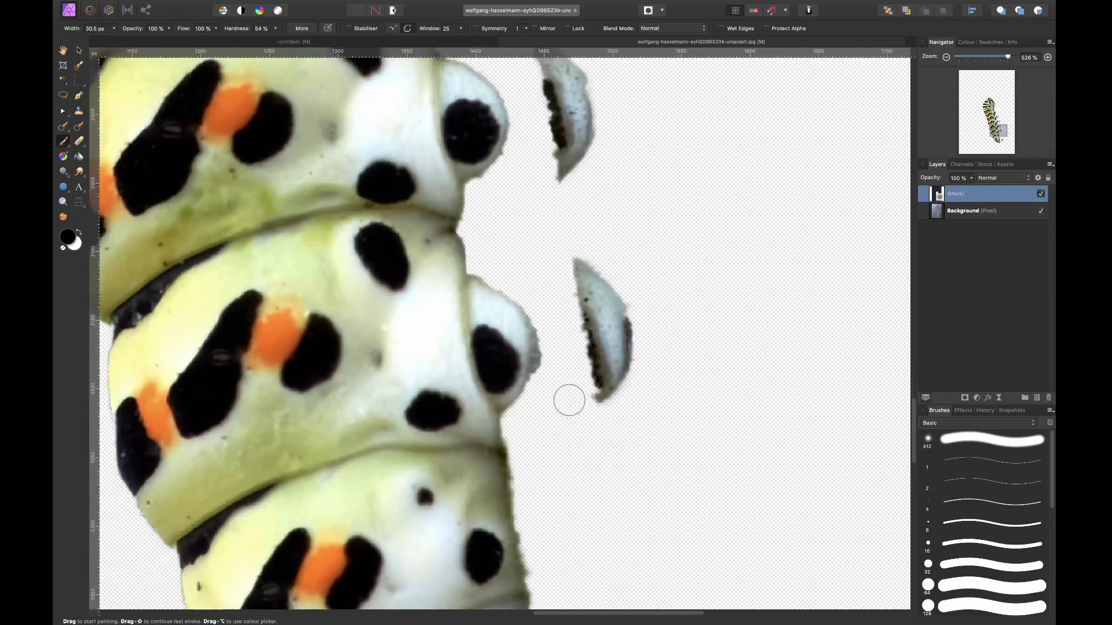
scroll(546, 216, "up", 10)
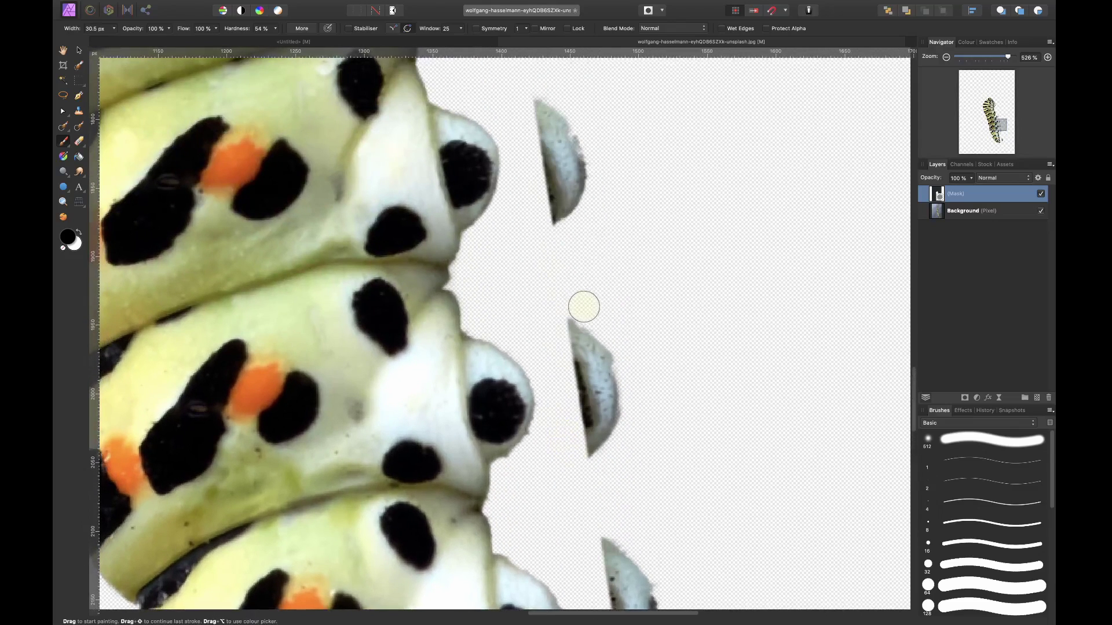
scroll(640, 370, "down", 7)
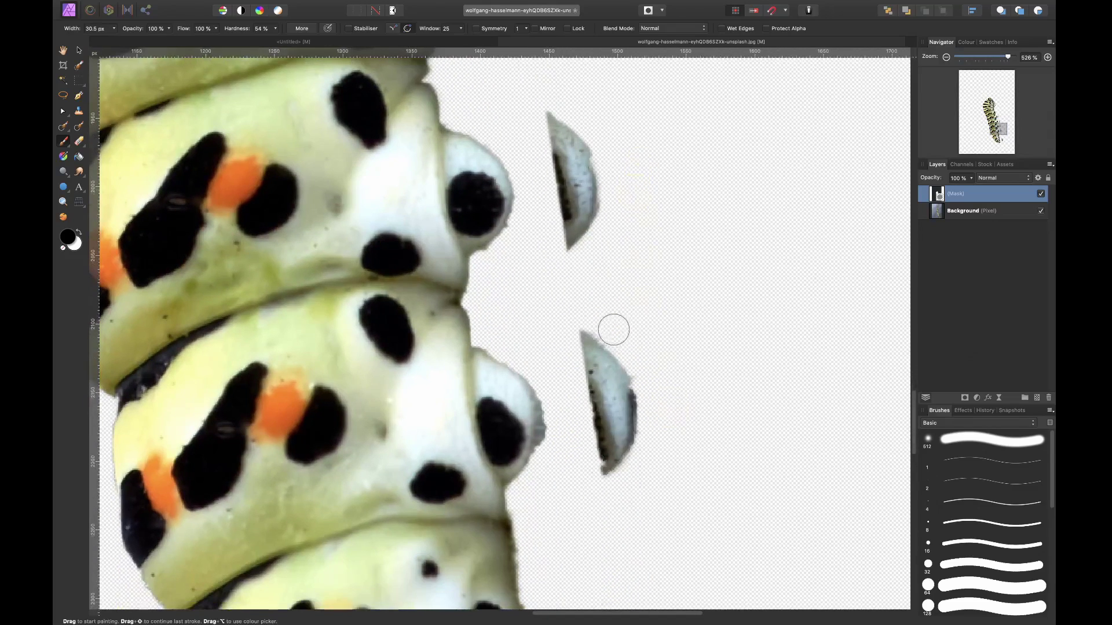
left_click_drag(614, 330, 602, 320)
- Paint black along the caterpillar's right body edge to remove the faint fringe
left_click_drag(657, 437, 655, 429)
mouse_move(498, 337)
left_mouse_down()
mouse_move(550, 387)
mouse_move(539, 368)
mouse_move(554, 412)
mouse_move(551, 474)
mouse_move(578, 368)
left_mouse_up()
mouse_move(546, 378)
left_mouse_down()
mouse_move(563, 306)
mouse_move(526, 243)
left_mouse_up()
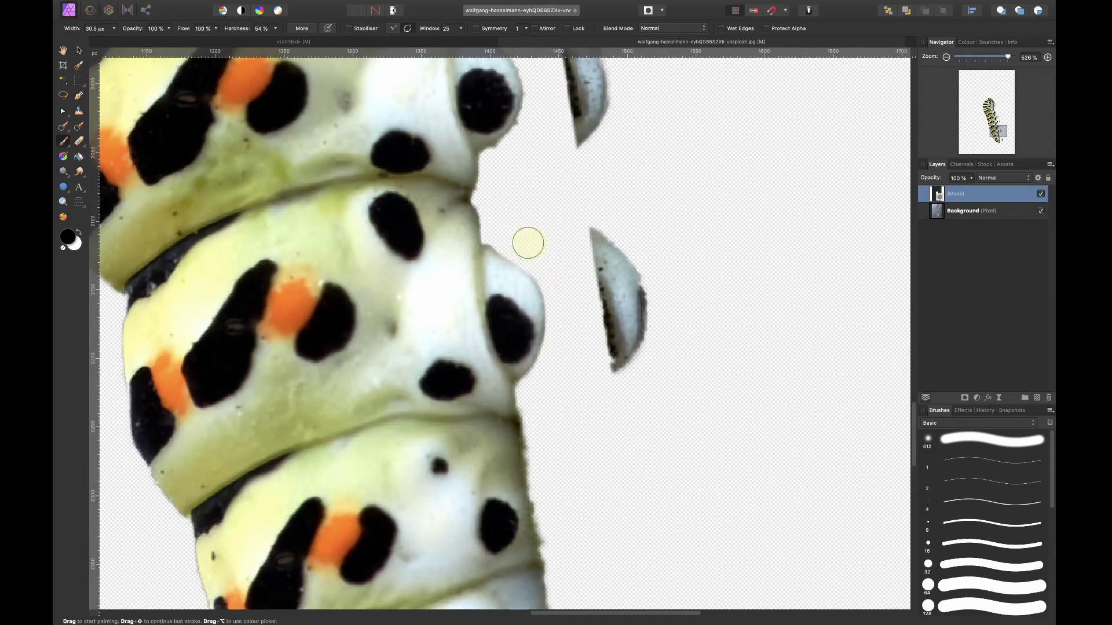
mouse_move(568, 419)
left_mouse_down()
mouse_move(555, 260)
mouse_move(514, 245)
mouse_move(538, 389)
left_mouse_up()
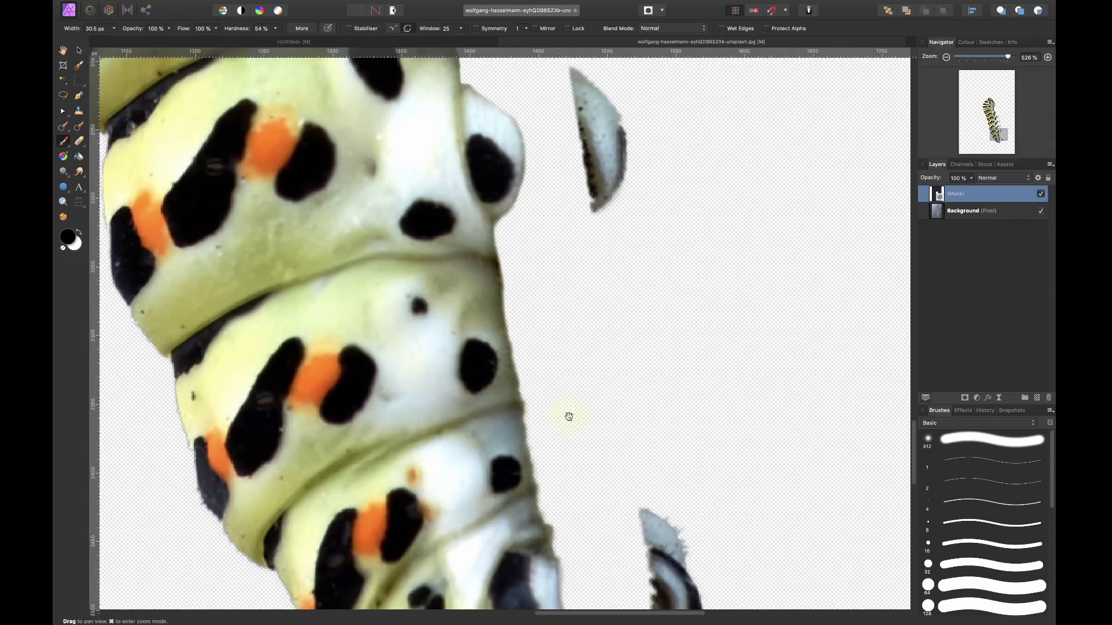
scroll(535, 278, "down", 4)
mouse_move(531, 296)
left_mouse_down()
mouse_move(561, 405)
mouse_move(576, 398)
left_mouse_up()
scroll(662, 337, "down", 4)
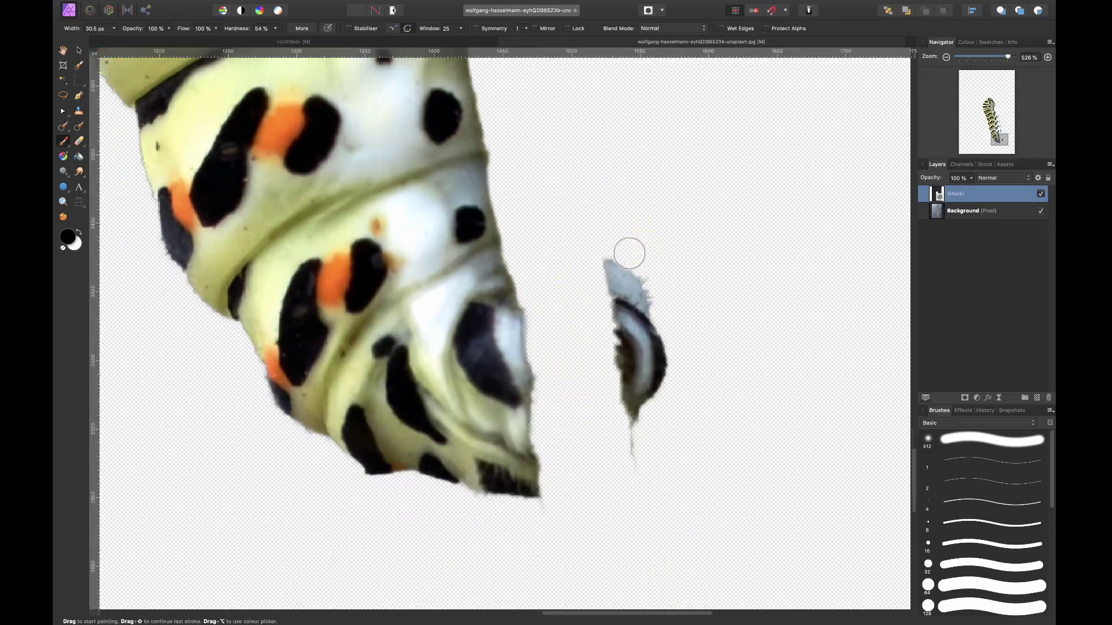
mouse_move(628, 250)
left_mouse_down()
mouse_move(655, 272)
mouse_move(668, 315)
mouse_move(628, 320)
mouse_move(634, 356)
mouse_move(627, 308)
left_mouse_up()
- Resize the brush, then reshape the lower fragment's tip and touch up remaining outline spots
key("[")
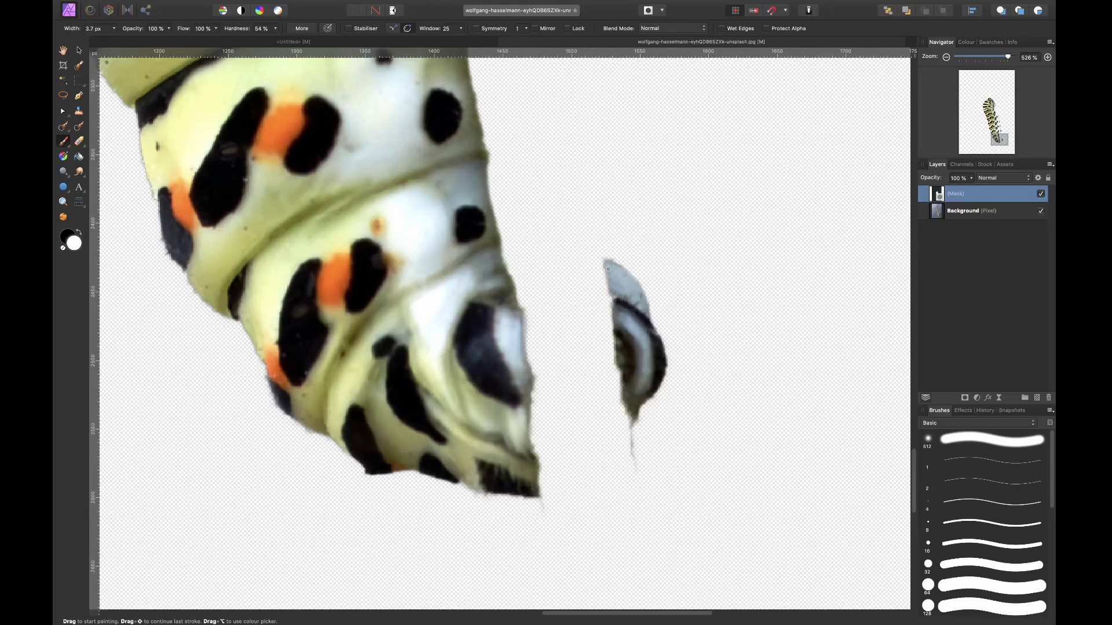
key("bracketright")
key("bracketright")
key("bracketright")
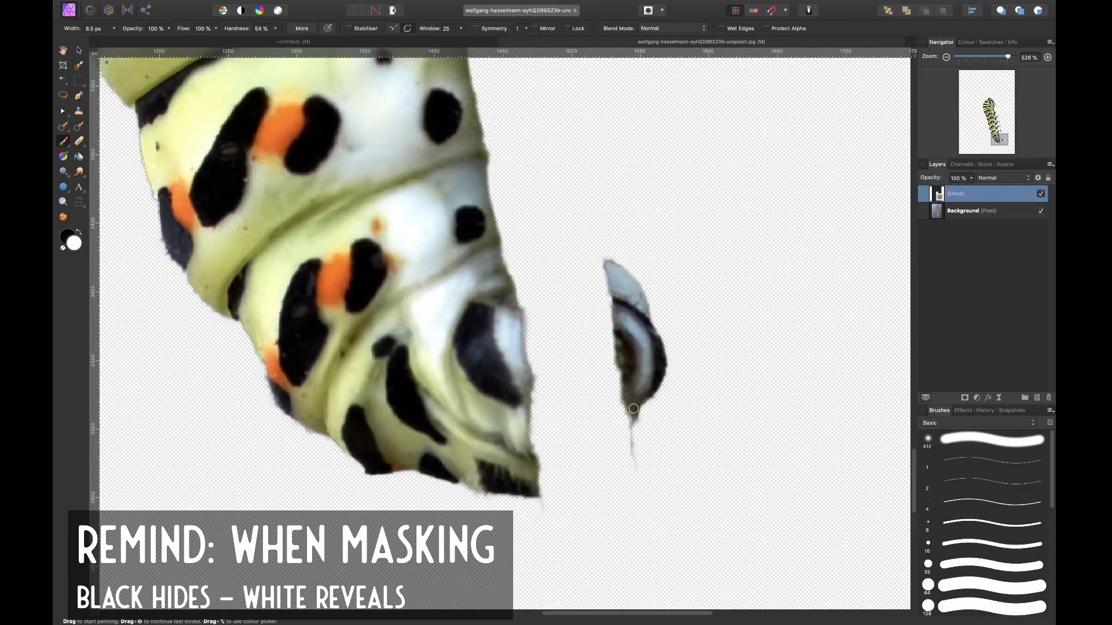
left_click_drag(629, 421, 625, 320)
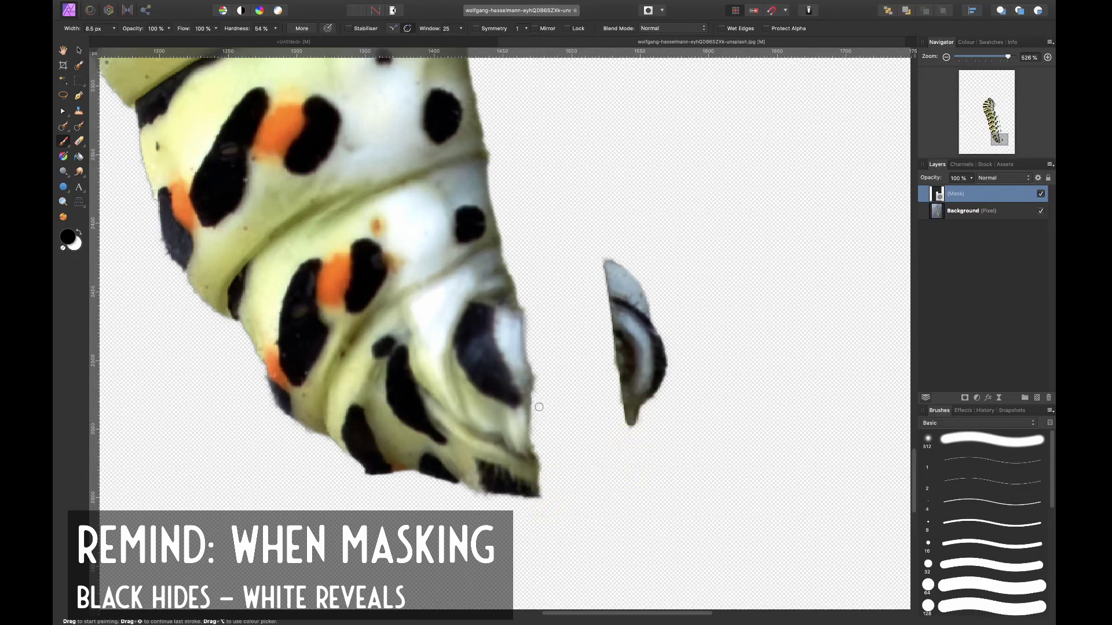
left_click_drag(538, 407, 539, 447)
left_click_drag(475, 498, 500, 491)
left_click_drag(233, 305, 210, 288)
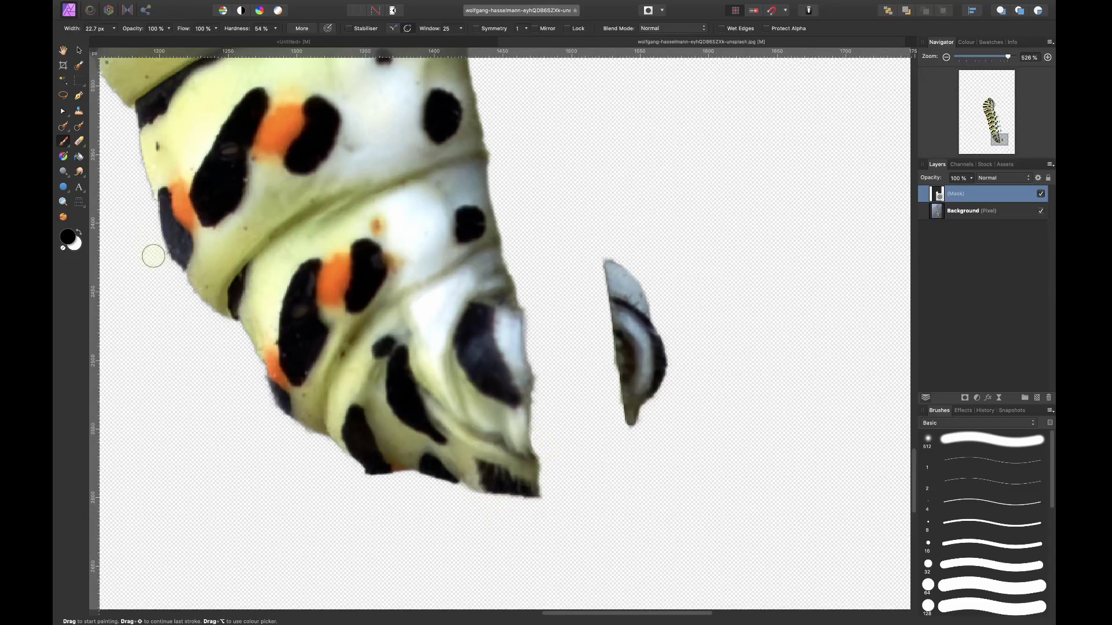
scroll(546, 191, "up", 5)
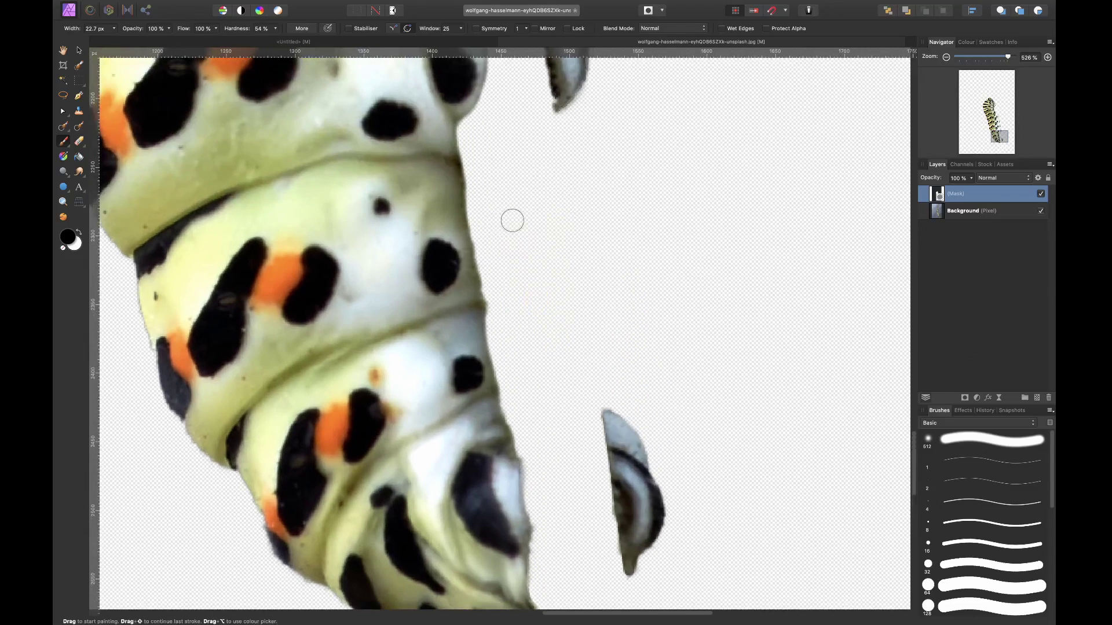
mouse_move(510, 204)
left_mouse_down()
mouse_move(507, 181)
mouse_move(521, 326)
mouse_move(515, 168)
mouse_move(537, 294)
mouse_move(540, 187)
mouse_move(556, 319)
mouse_move(584, 233)
mouse_move(600, 294)
mouse_move(615, 229)
mouse_move(564, 300)
mouse_move(528, 261)
mouse_move(550, 220)
left_mouse_up()
scroll(551, 260, "up", 10)
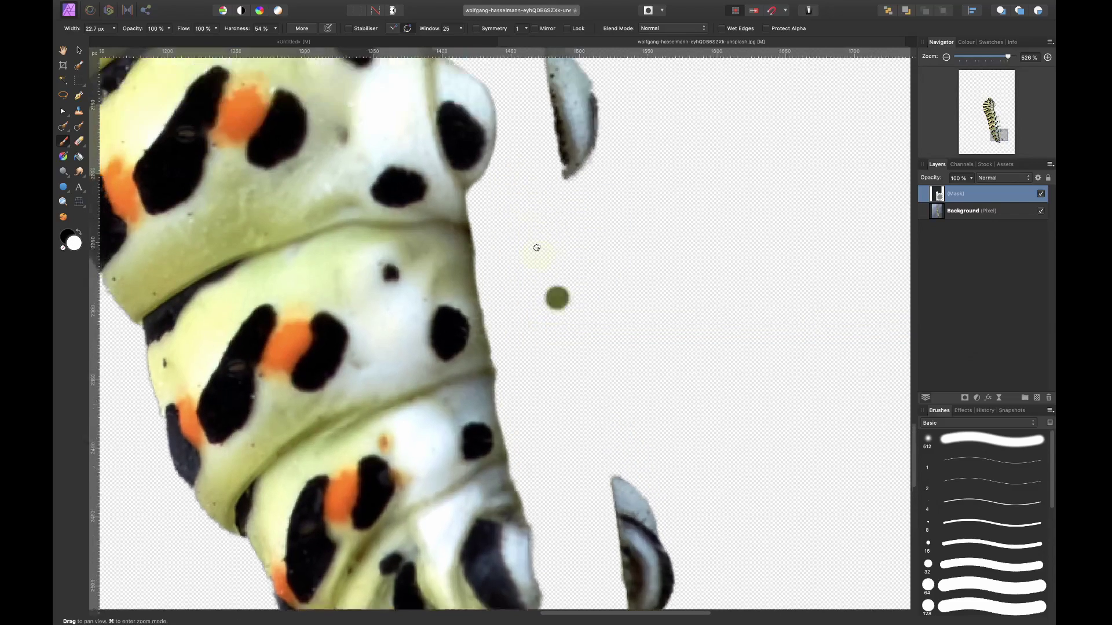
scroll(519, 355, "up", 15)
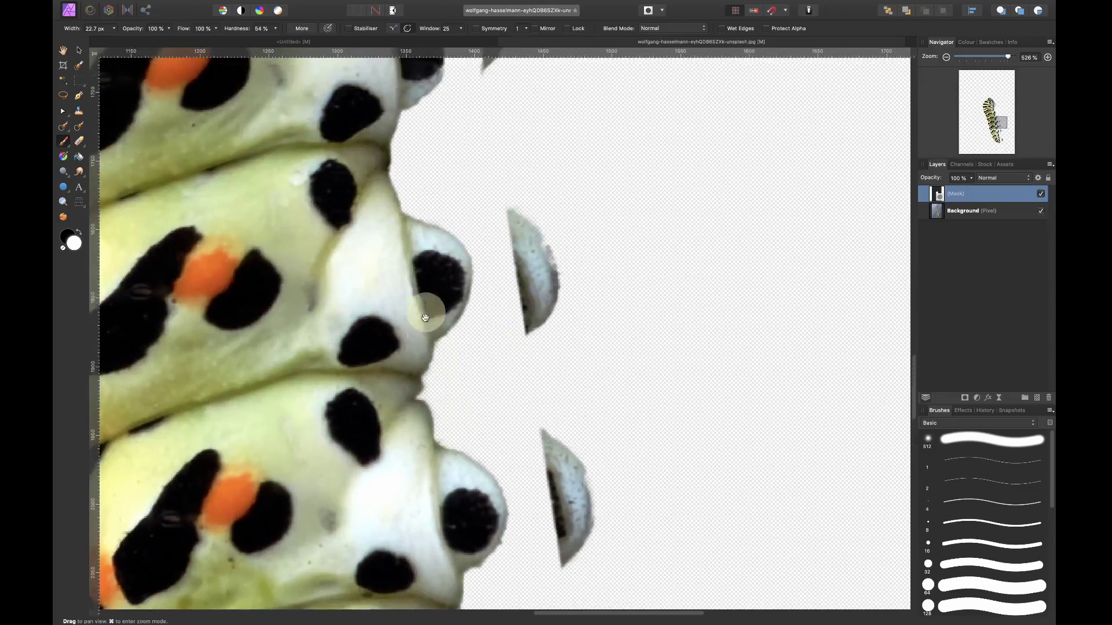
scroll(487, 347, "left", 5)
scroll(469, 360, "up", 10)
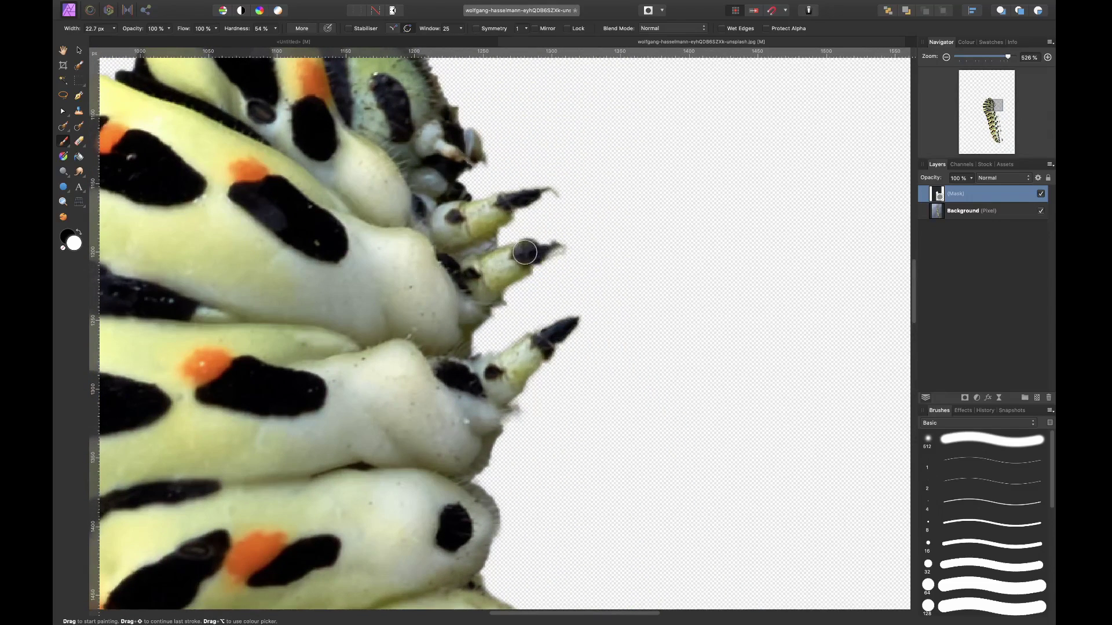
- Paint white on the mask to restore the upper and lower spines' green tips
key("]")
key("]")
key("]")
key("]")
key("]")
key("]")
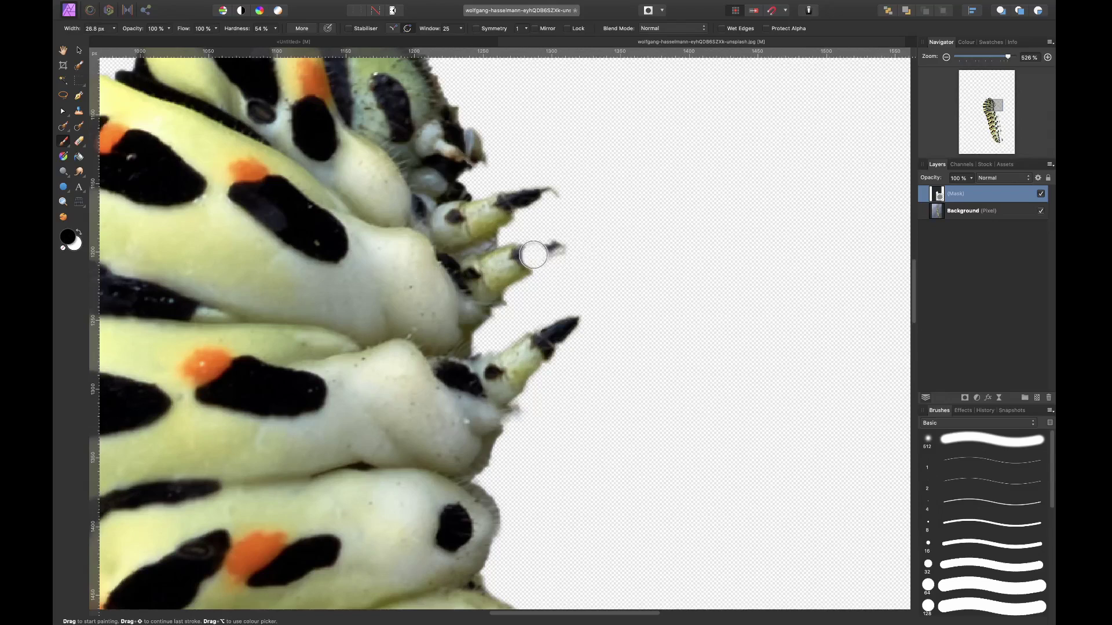
key("x")
mouse_move(516, 251)
left_mouse_down()
mouse_move(557, 246)
mouse_move(505, 284)
left_mouse_up()
mouse_move(499, 212)
left_mouse_down()
mouse_move(541, 193)
mouse_move(521, 192)
mouse_move(503, 220)
left_mouse_up()
mouse_move(542, 346)
left_mouse_down()
mouse_move(570, 321)
mouse_move(481, 366)
mouse_move(510, 380)
mouse_move(499, 415)
mouse_move(551, 343)
mouse_move(516, 415)
left_mouse_up()
- Paint black to hide the fringe, dark wedge and crevice slivers around the lower spines
key("x")
key("space")
mouse_move(490, 472)
left_mouse_down()
mouse_move(503, 456)
mouse_move(514, 342)
mouse_move(486, 367)
mouse_move(514, 387)
mouse_move(523, 422)
left_mouse_up()
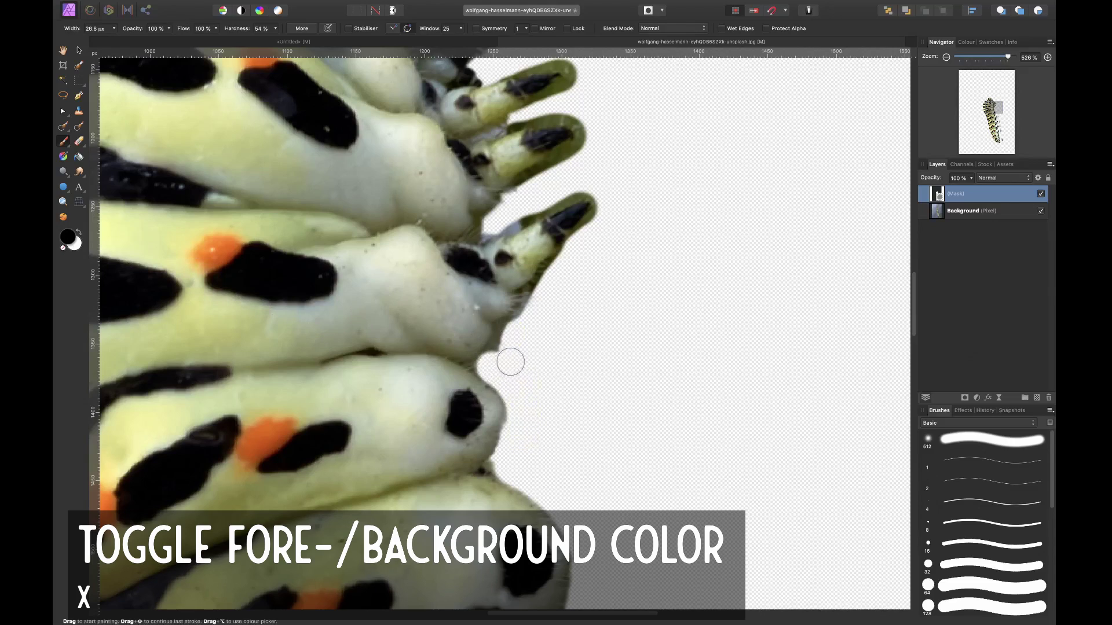
left_click_drag(472, 366, 478, 370)
key("]")
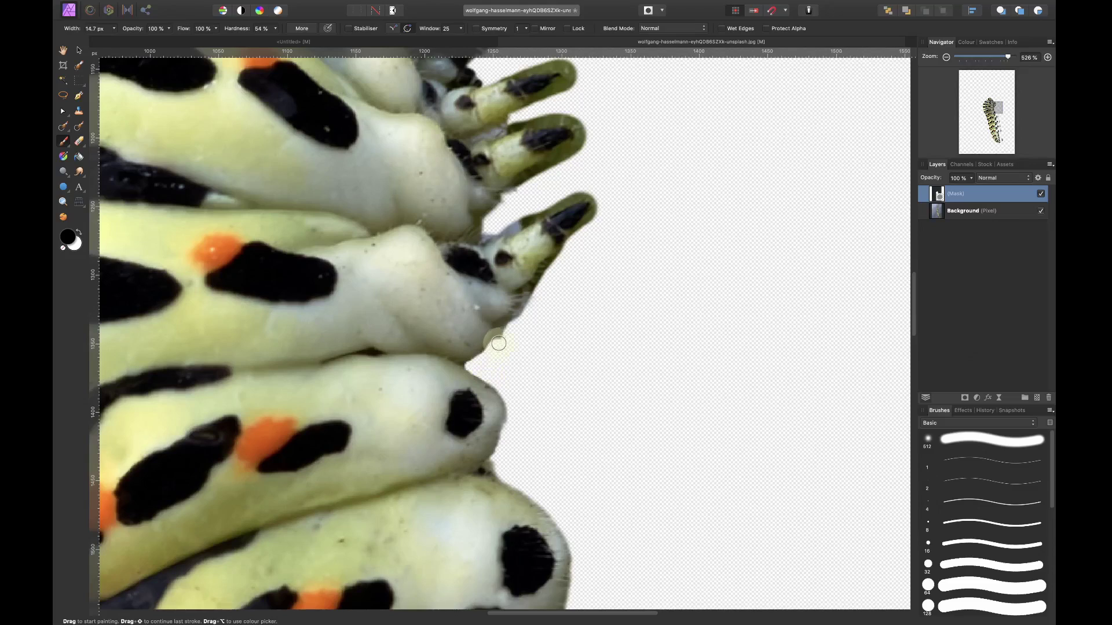
mouse_move(502, 329)
left_mouse_down()
mouse_move(548, 267)
mouse_move(599, 231)
mouse_move(577, 236)
mouse_move(601, 208)
mouse_move(586, 193)
mouse_move(559, 202)
mouse_move(602, 197)
mouse_move(522, 202)
mouse_move(502, 228)
mouse_move(565, 194)
mouse_move(522, 221)
mouse_move(570, 198)
left_mouse_up()
key("[")
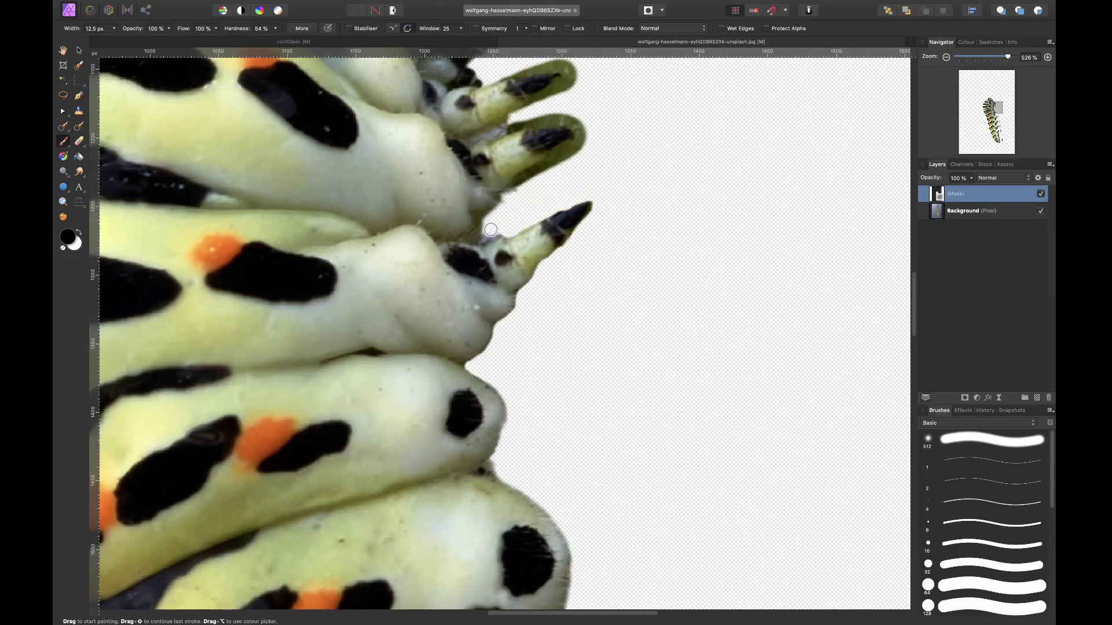
mouse_move(491, 229)
left_mouse_down()
mouse_move(479, 237)
mouse_move(487, 218)
mouse_move(530, 194)
left_mouse_up()
scroll(565, 208, "up", 2)
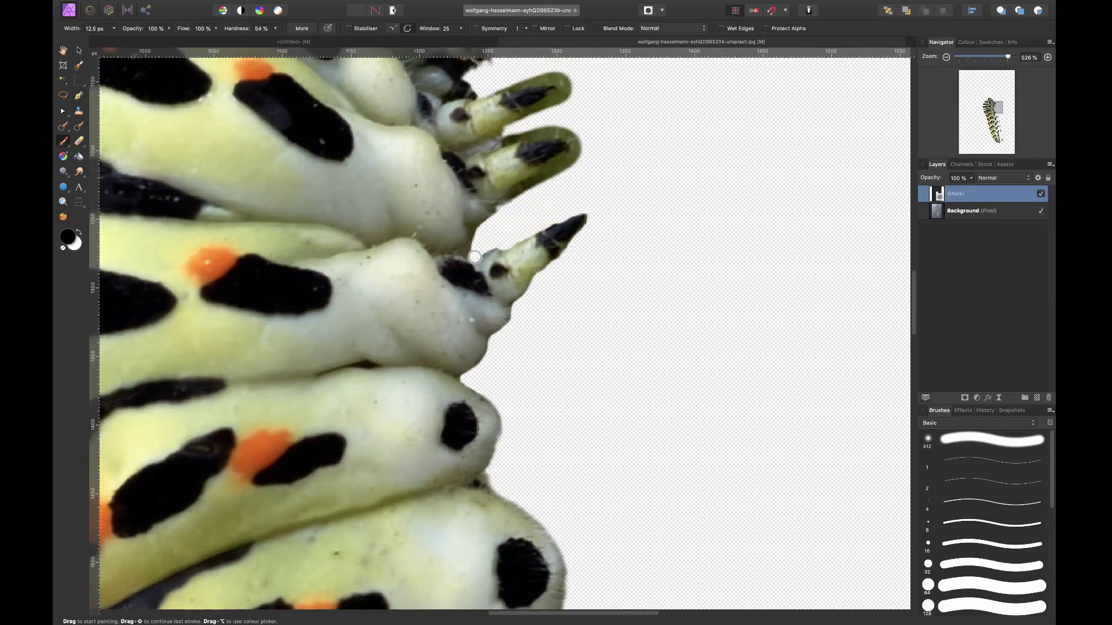
mouse_move(467, 249)
left_mouse_down()
mouse_move(473, 233)
mouse_move(456, 255)
mouse_move(486, 258)
mouse_move(471, 255)
left_mouse_up()
mouse_move(457, 252)
left_mouse_down()
mouse_move(469, 258)
mouse_move(466, 245)
left_mouse_up()
- Clean the area between the upper spines and the fringe near the green cap, then fit the view
key("]")
key("]")
key("]")
key("]")
key("]")
key("]")
key("]")
key("]")
left_click_drag(509, 208, 547, 179)
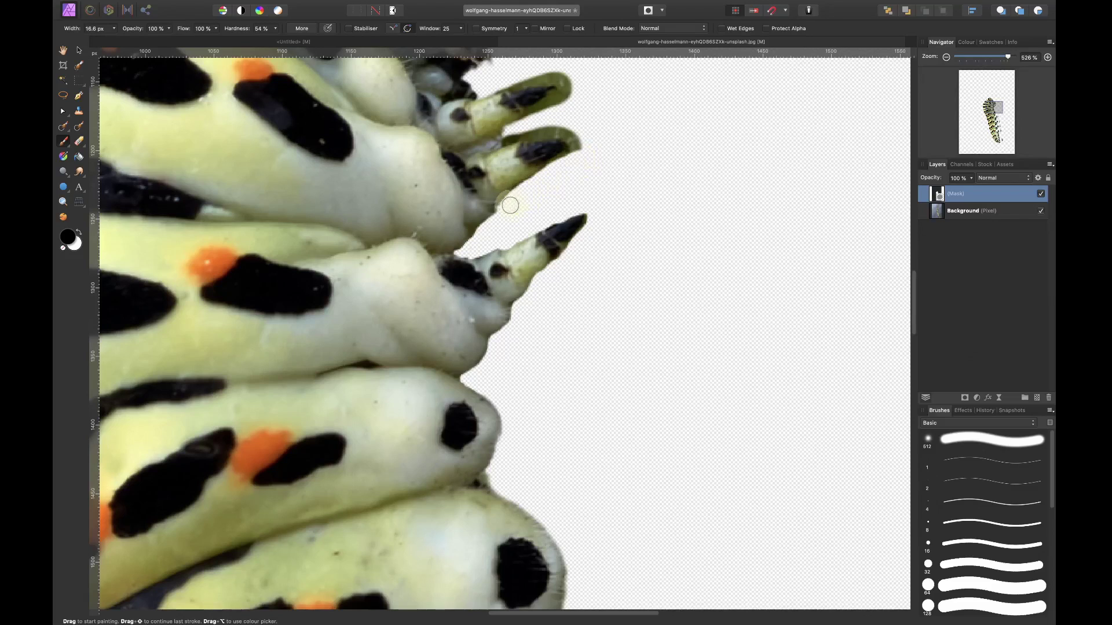
scroll(521, 152, "up", 2)
left_click_drag(505, 167, 571, 180)
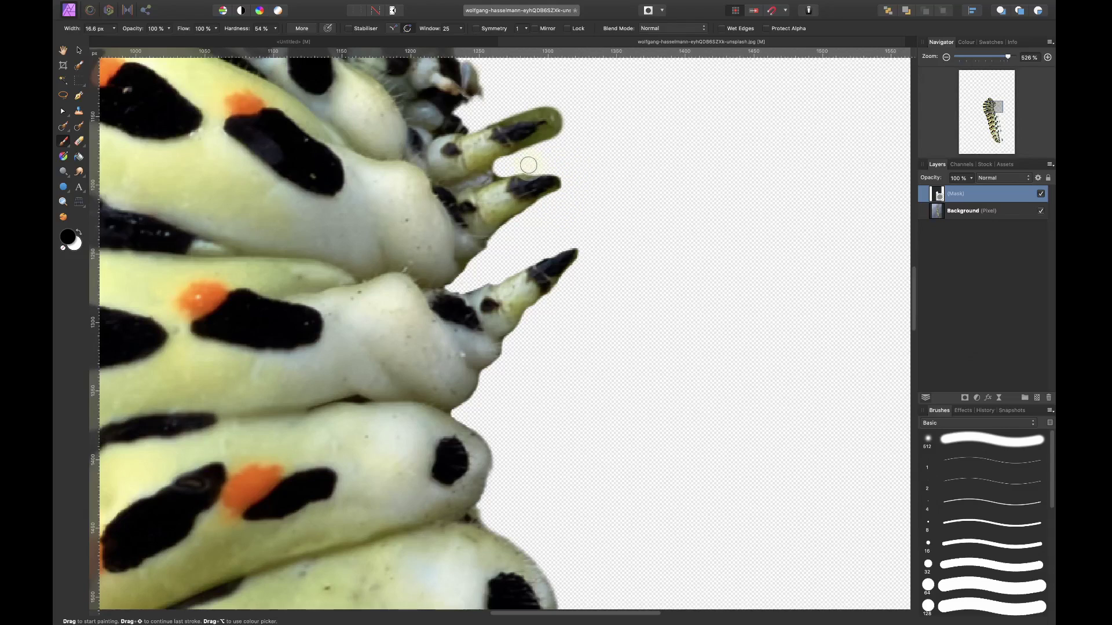
mouse_move(523, 166)
left_mouse_down()
mouse_move(560, 177)
mouse_move(491, 169)
mouse_move(503, 176)
mouse_move(497, 163)
mouse_move(483, 177)
mouse_move(550, 126)
left_mouse_up()
key("bracketright")
key("bracketright")
key("bracketright")
key("bracketright")
key("bracketright")
key("bracketright")
mouse_move(560, 124)
left_mouse_down()
mouse_move(540, 106)
mouse_move(493, 113)
left_mouse_up()
left_click_drag(492, 85, 507, 230)
scroll(387, 129, "up", 3)
scroll(387, 129, "left", 2)
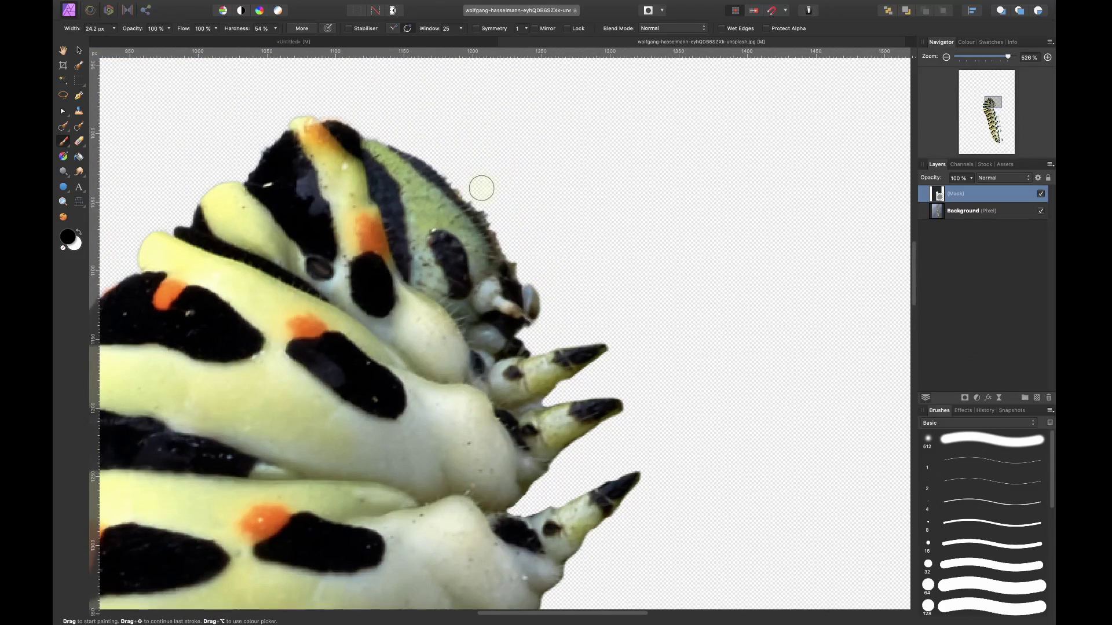
scroll(513, 212, "left", 2)
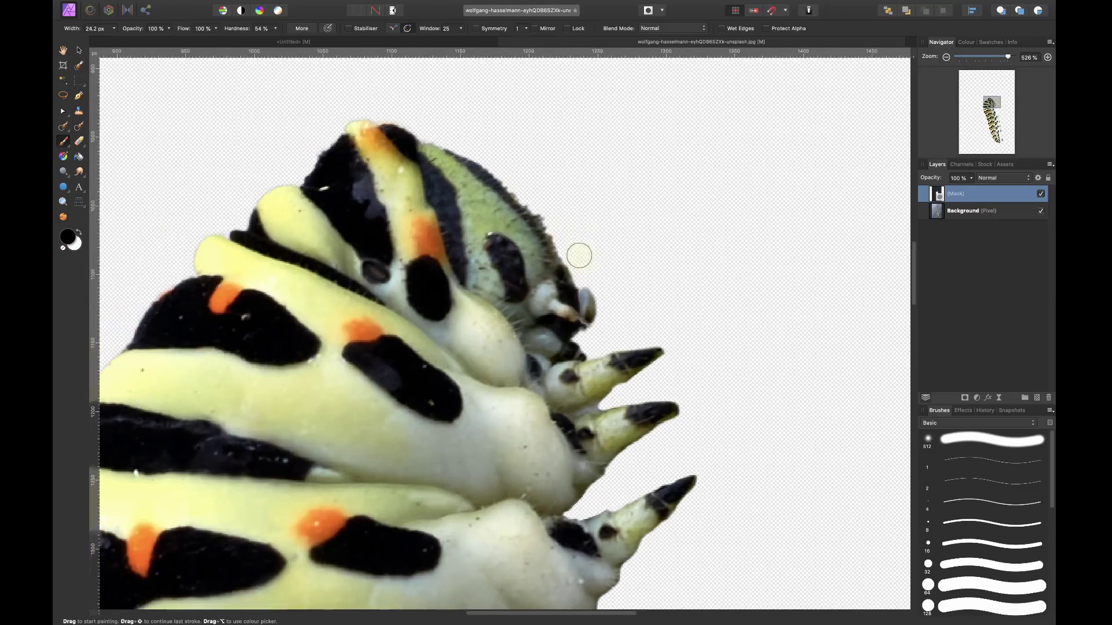
scroll(569, 234, "down", 20)
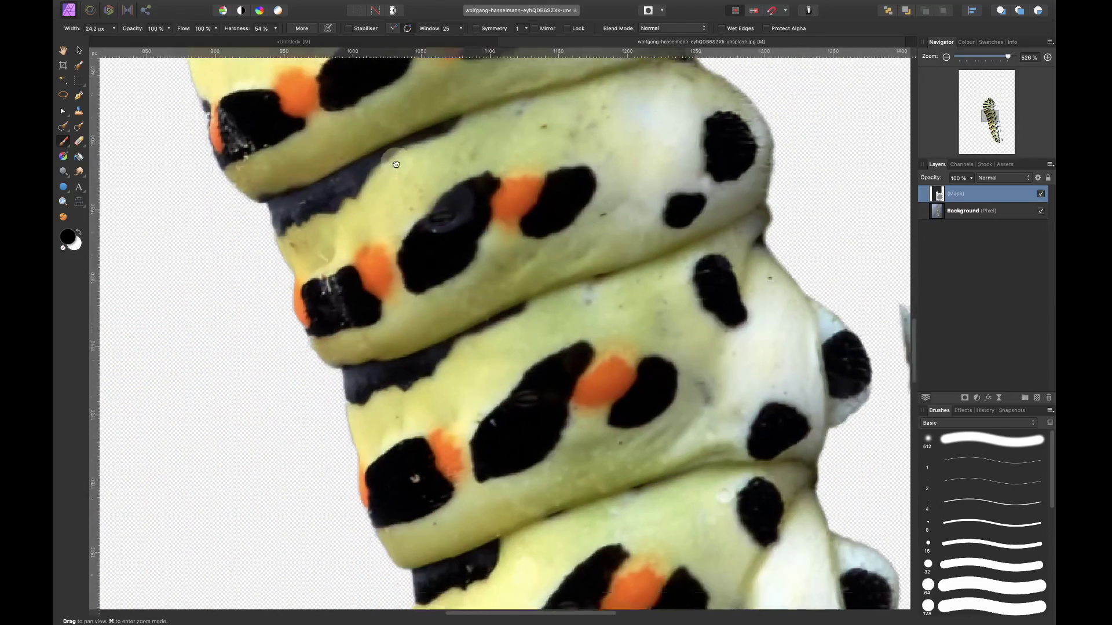
scroll(444, 393, "left", 2)
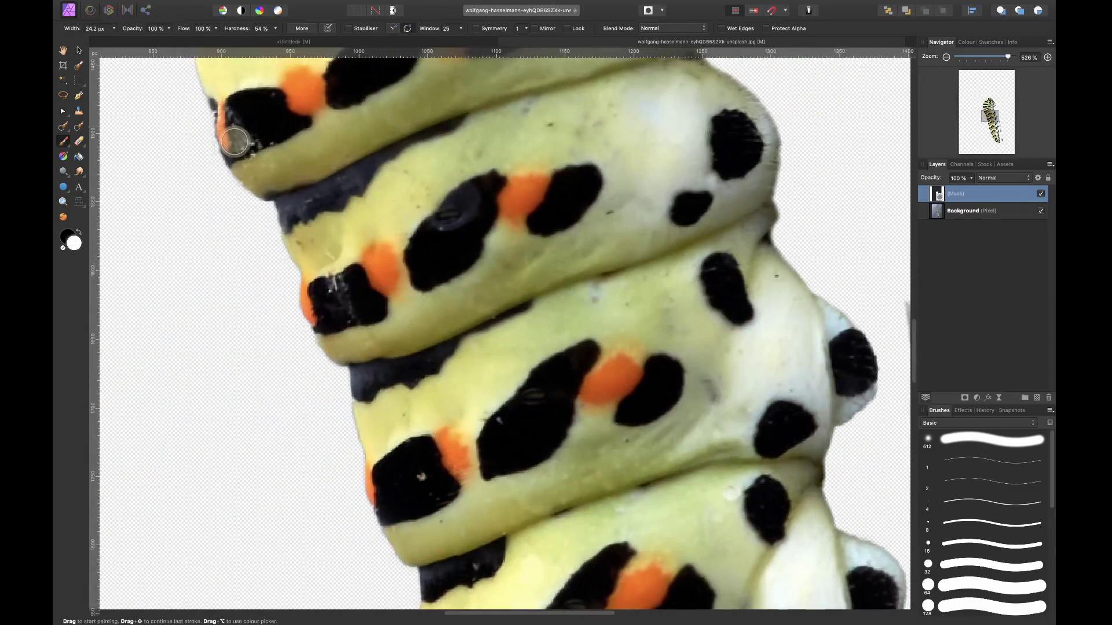
key("super+0")
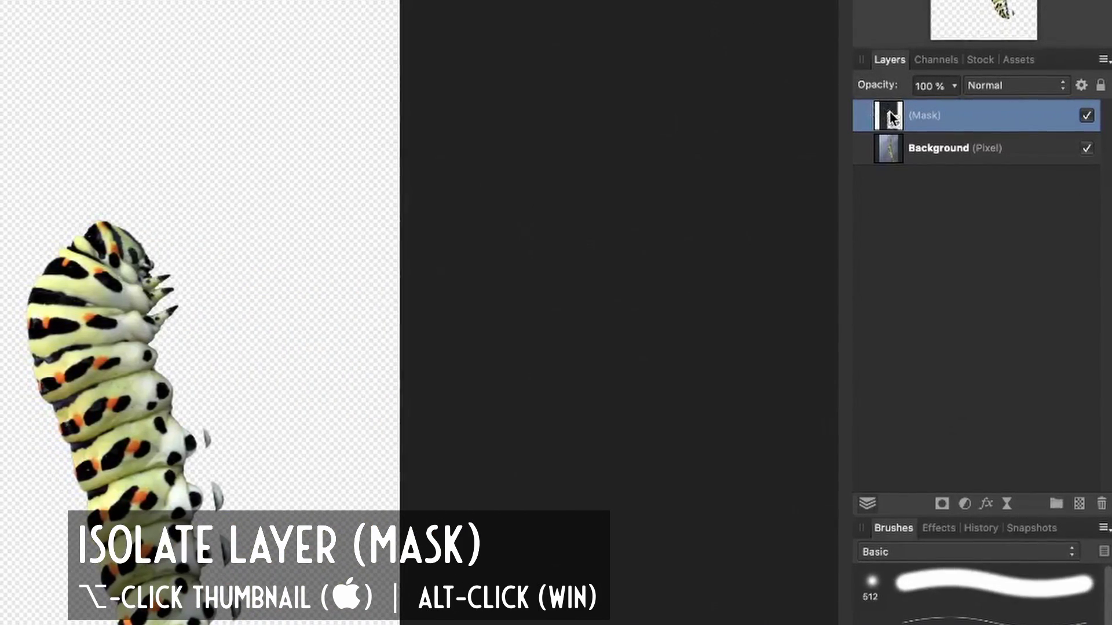
- Show the mask alone as a silhouette and fill two small edge gaps with white
left_click(891, 116, "alt")
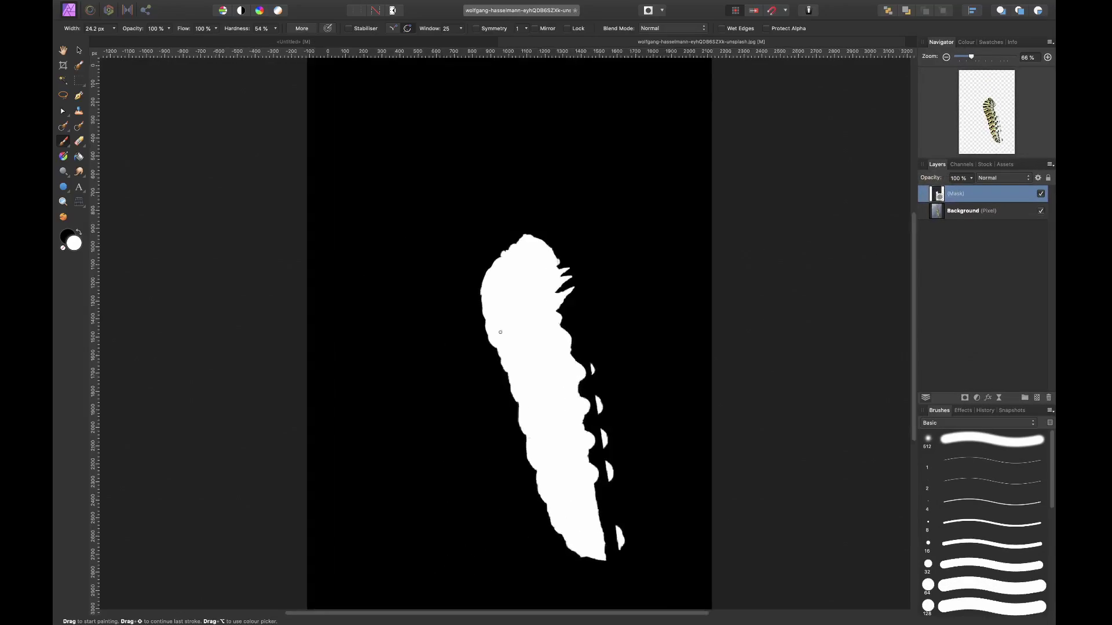
scroll(500, 331, "up", 5)
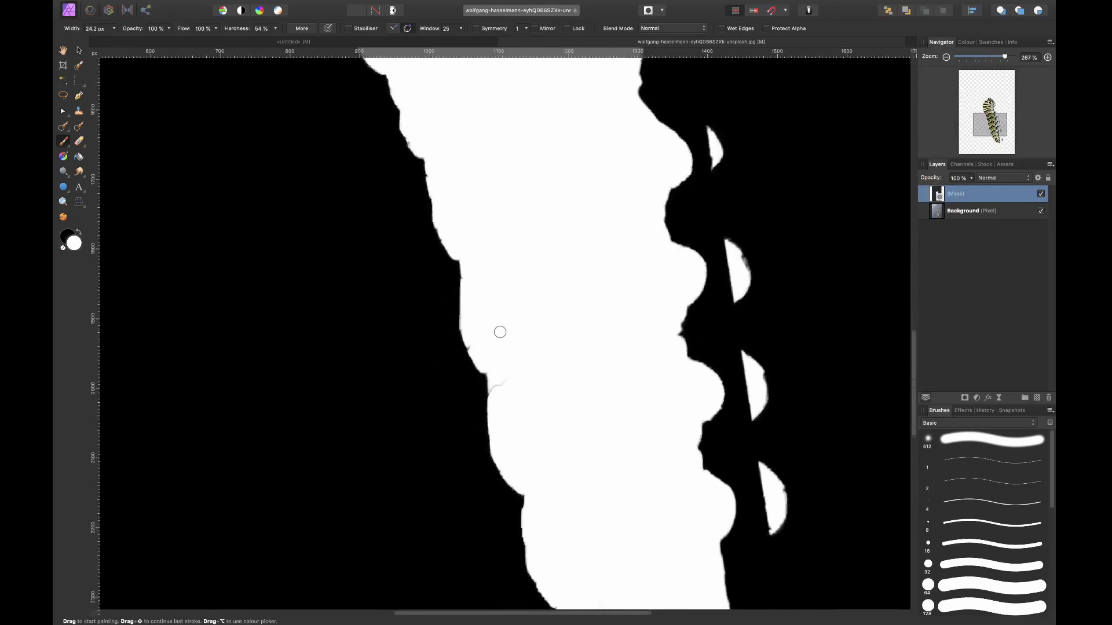
scroll(501, 332, "down", 6)
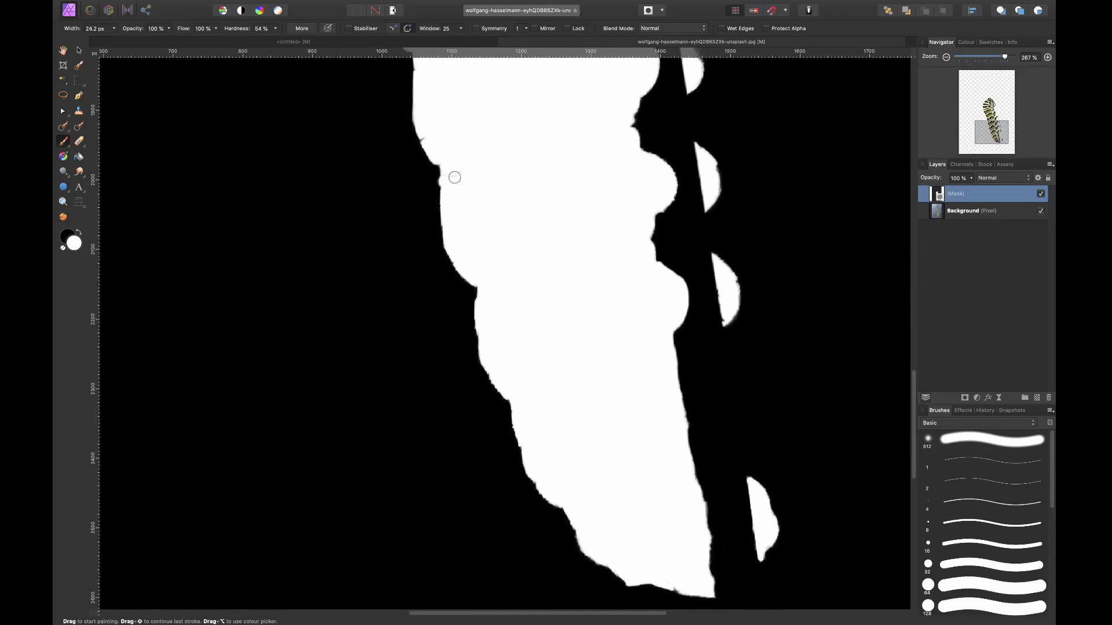
scroll(503, 203, "up", 15)
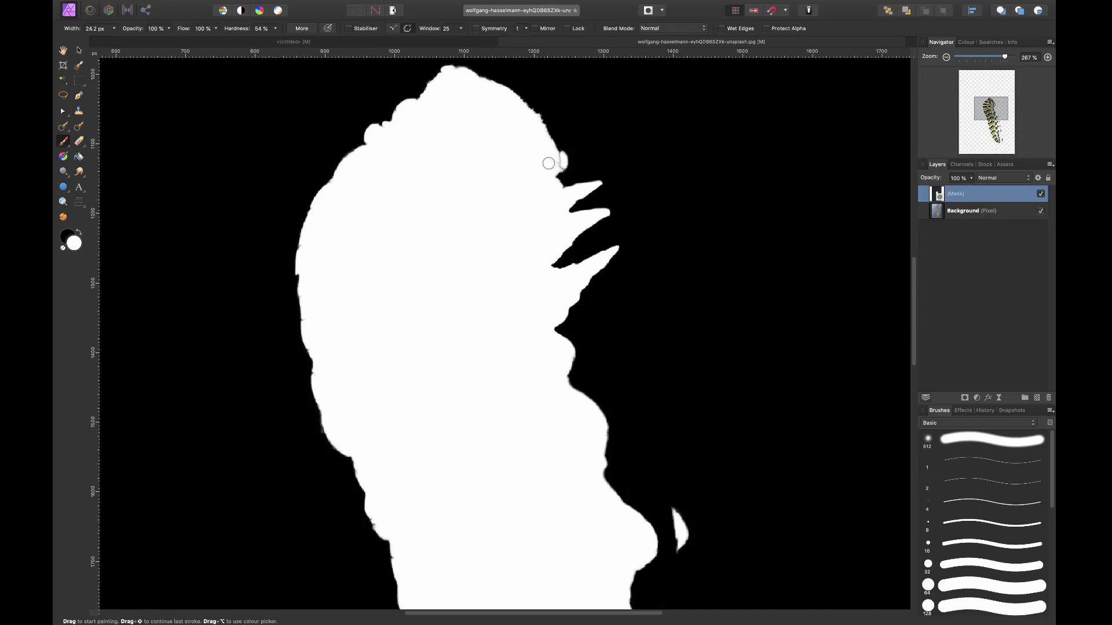
left_click_drag(558, 160, 547, 165)
scroll(310, 314, "down", 10)
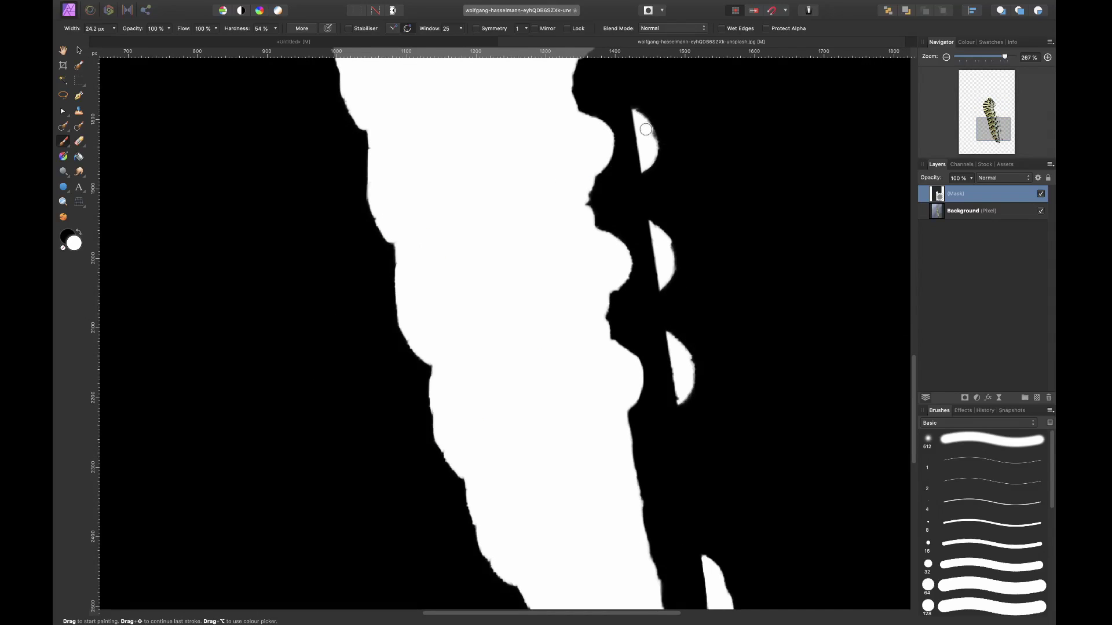
mouse_move(644, 129)
left_mouse_down()
mouse_move(650, 141)
mouse_move(656, 132)
mouse_move(645, 133)
mouse_move(650, 144)
left_mouse_up()
scroll(526, 348, "down", 5)
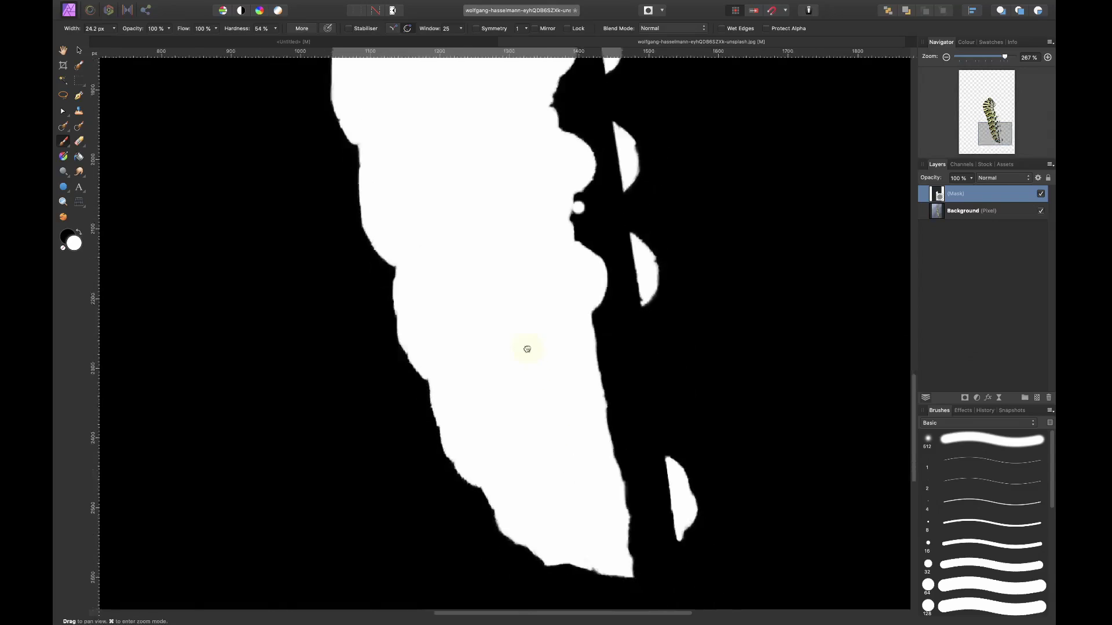
key("super+0")
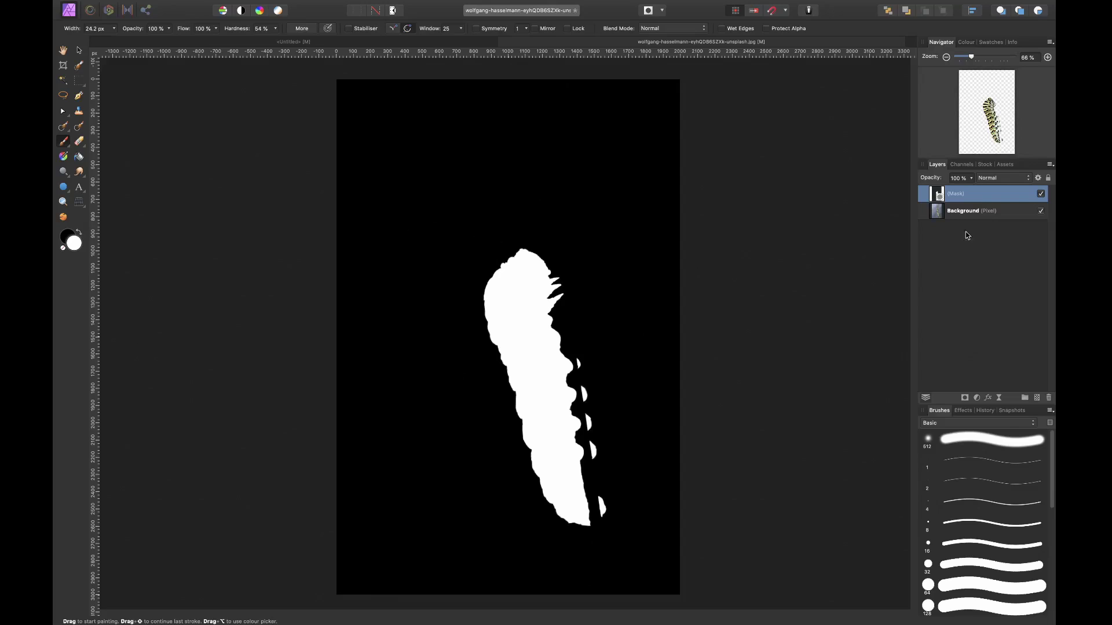
- Add a new empty pixel layer and move it beneath the caterpillar layer
left_click(1007, 212)
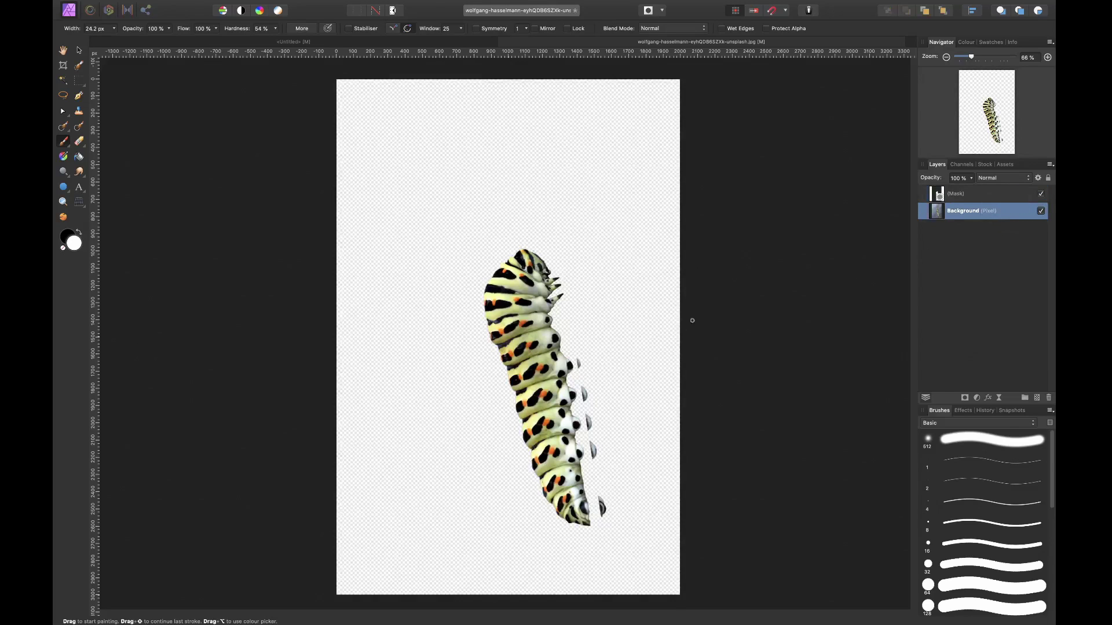
scroll(519, 405, "up", 6)
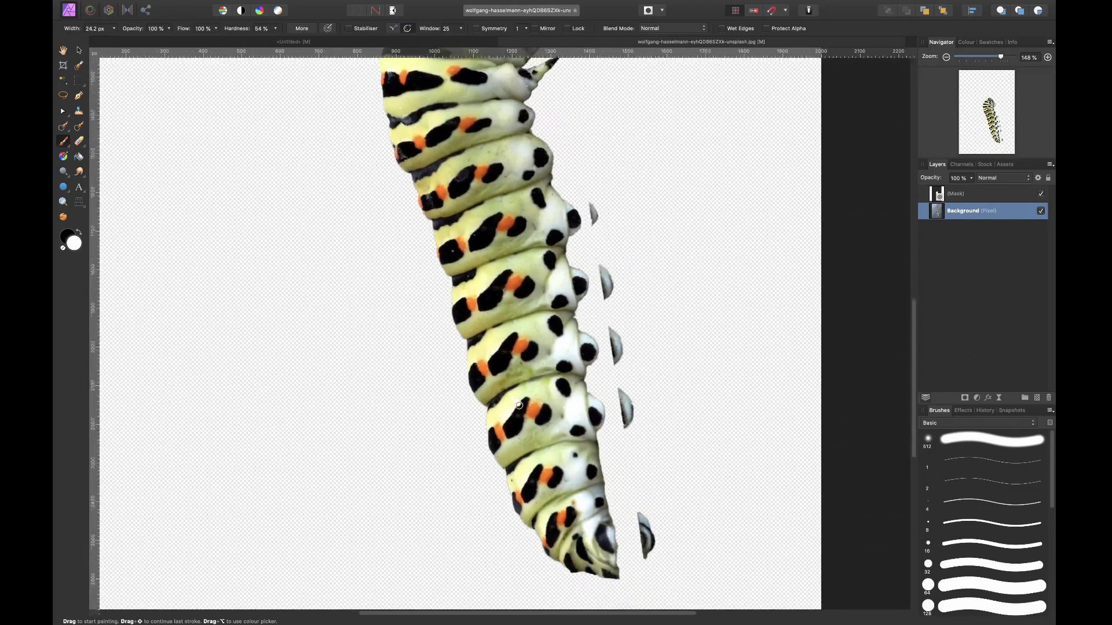
key("super+0")
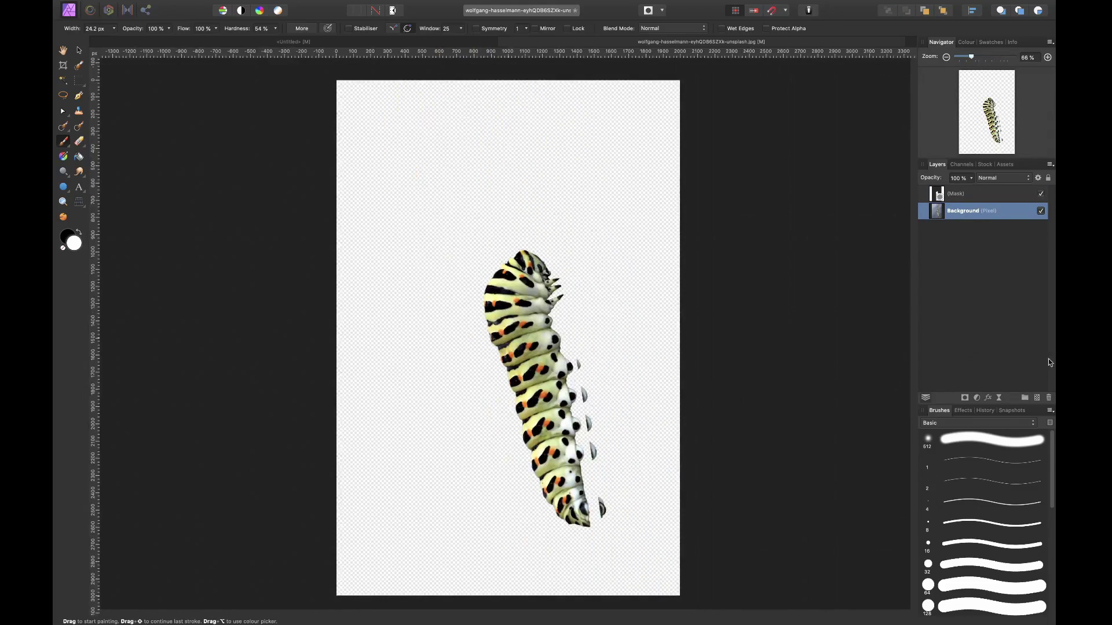
left_click(1044, 401)
left_click(1041, 402)
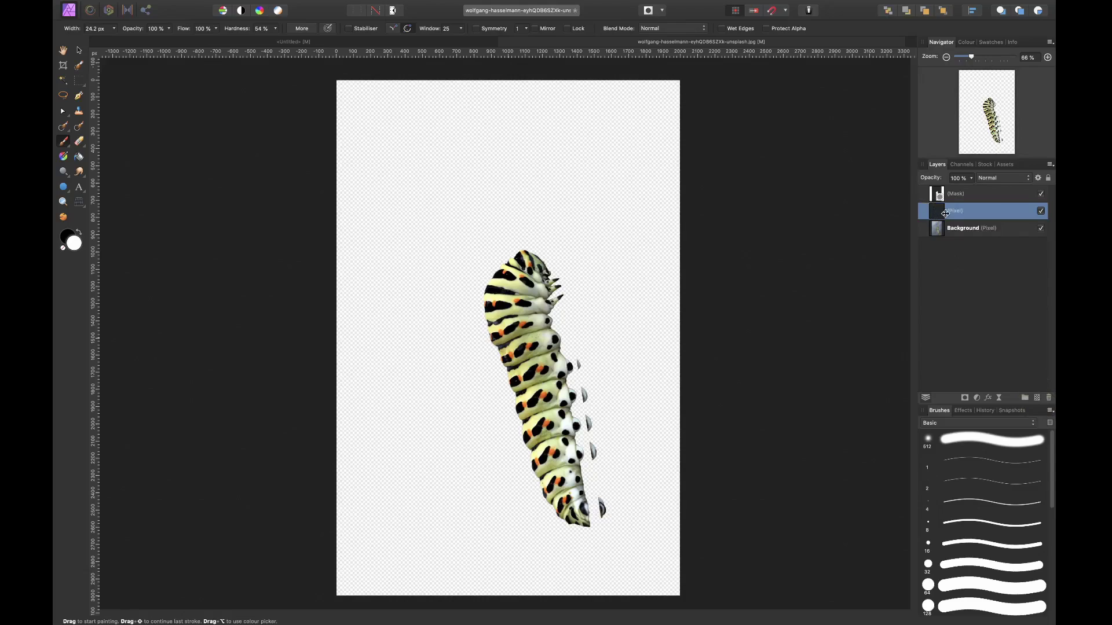
left_click_drag(945, 213, 943, 239)
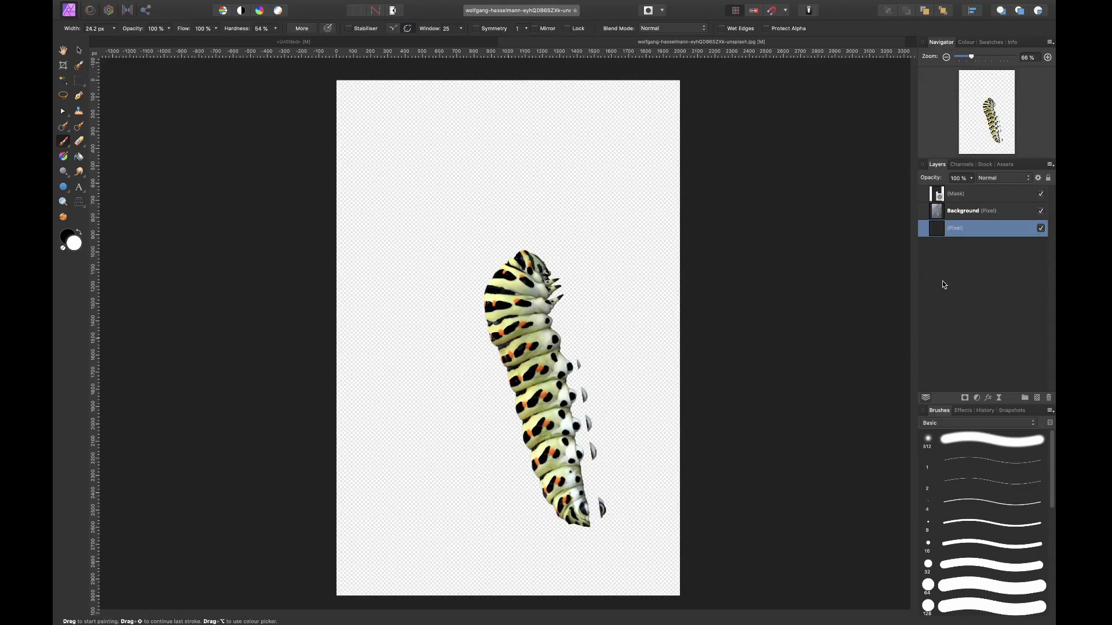
- Fill the new layer with black using Edit > Fill (Shift+F5)
key("shift+F5")
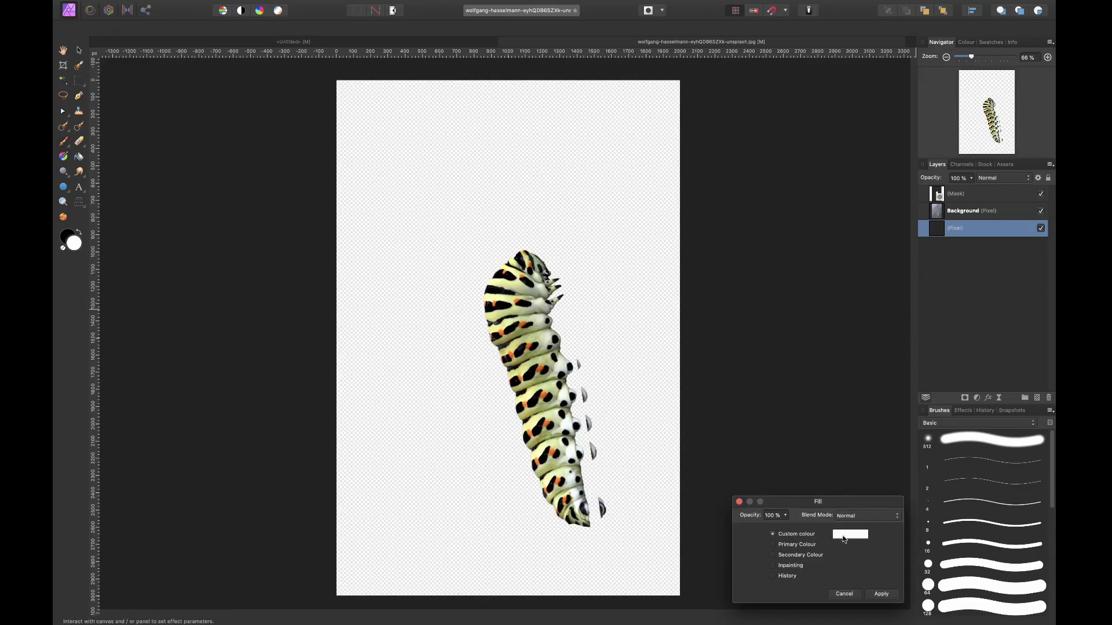
left_click(788, 556)
left_click(791, 544)
left_click(790, 555)
left_click(877, 593)
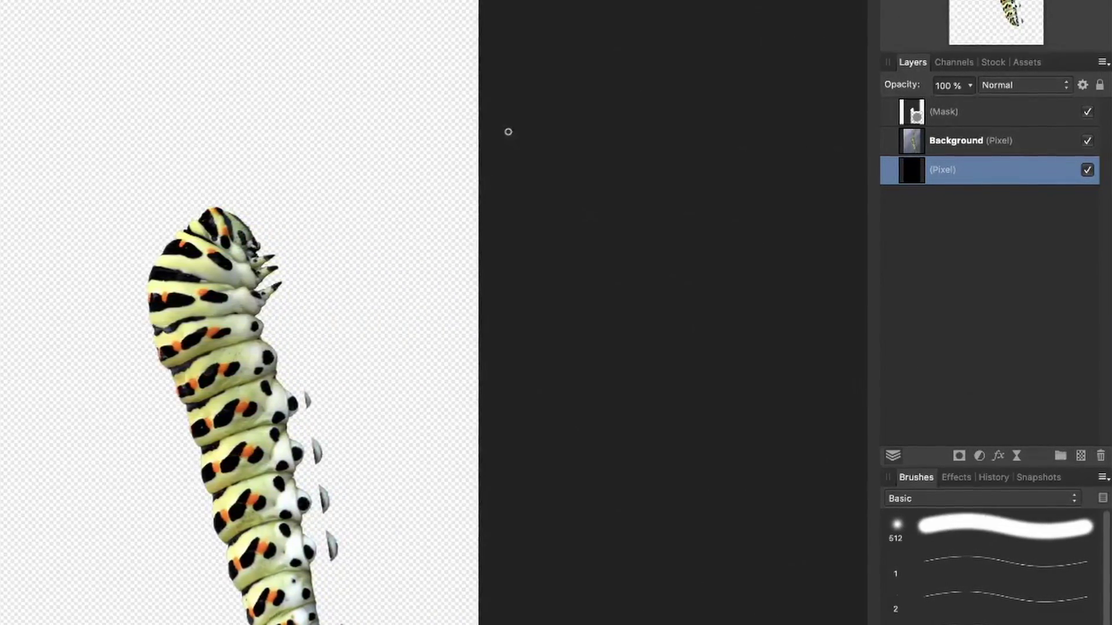
- Drag the Mask into the caterpillar layer as a child and collapse it, framing the head
left_click(915, 105)
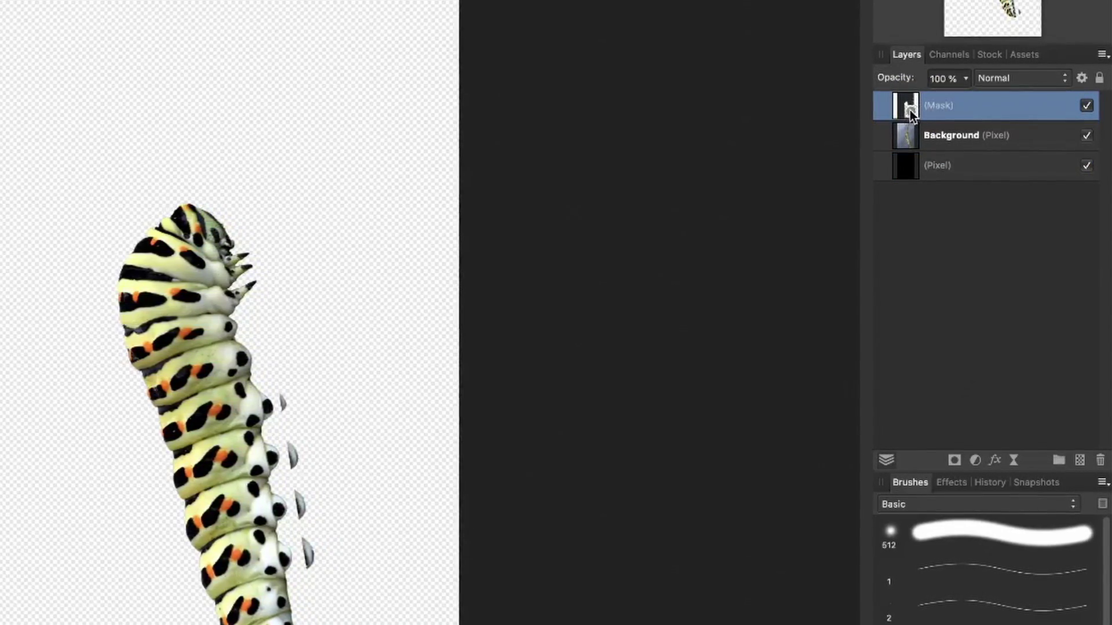
left_click(910, 109, "alt")
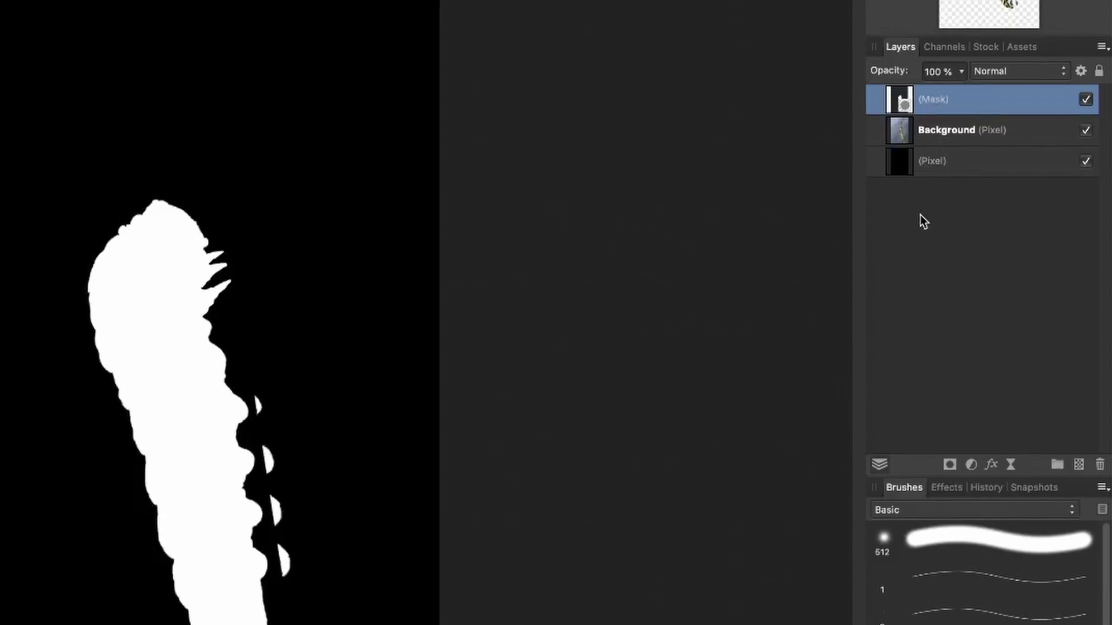
left_click(927, 161)
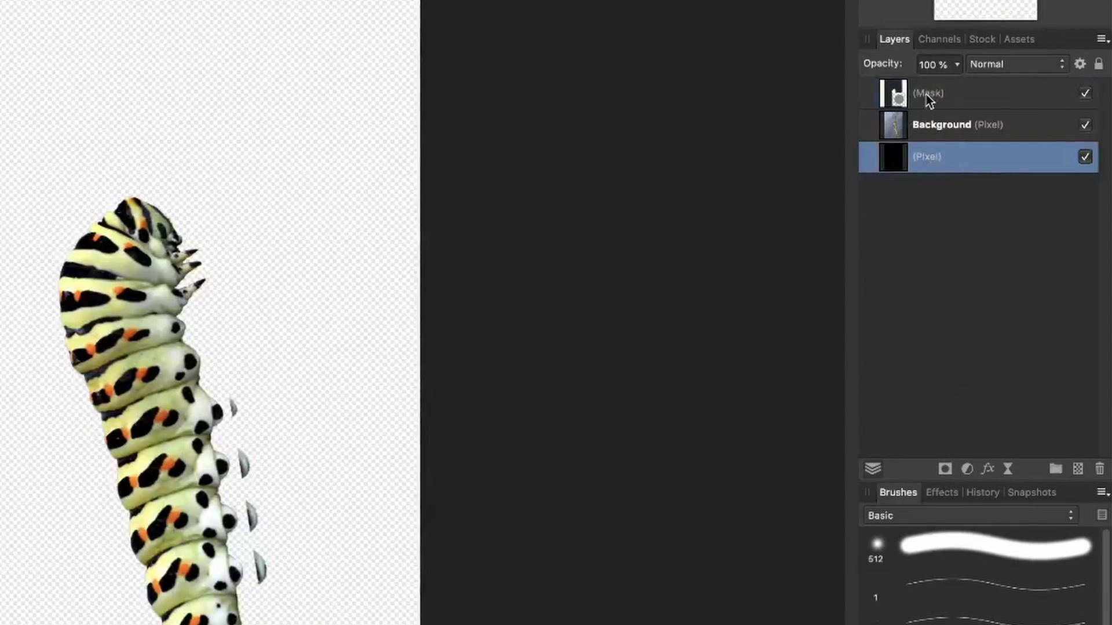
left_click_drag(925, 95, 944, 126)
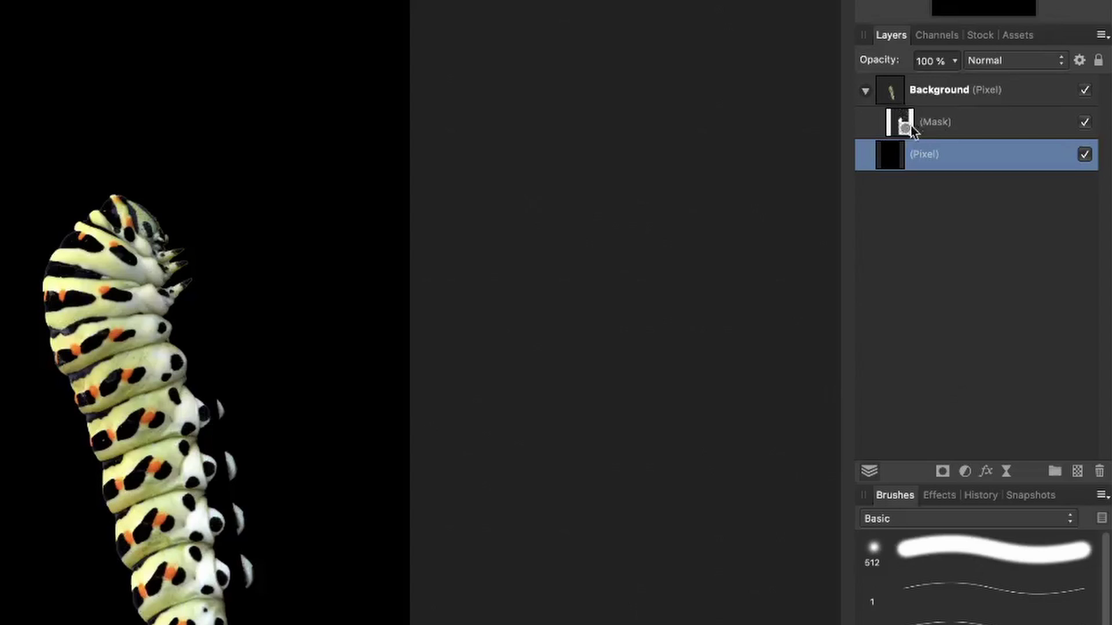
left_click(866, 91)
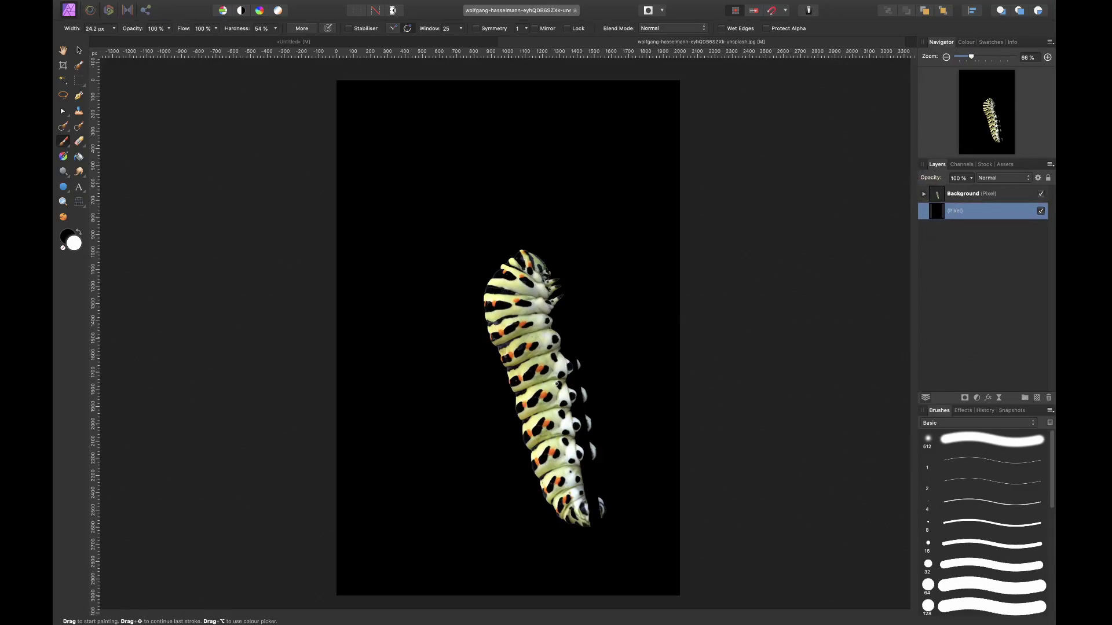
scroll(557, 384, "up", 10)
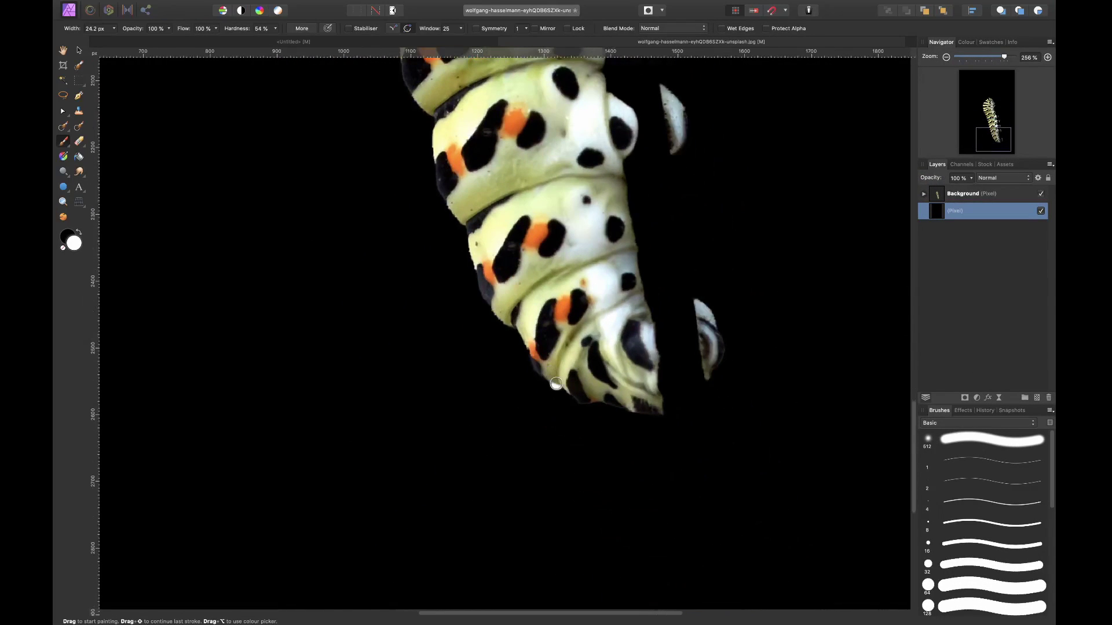
scroll(556, 383, "up", 15)
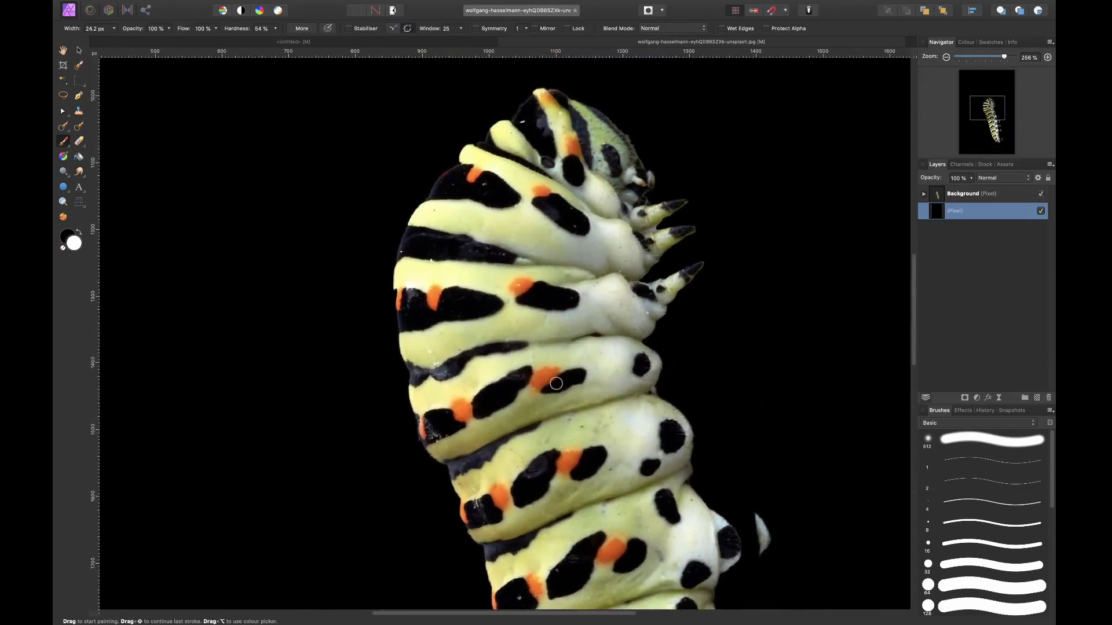
scroll(556, 384, "up", 1)
scroll(555, 383, "down", 1)
key("space")
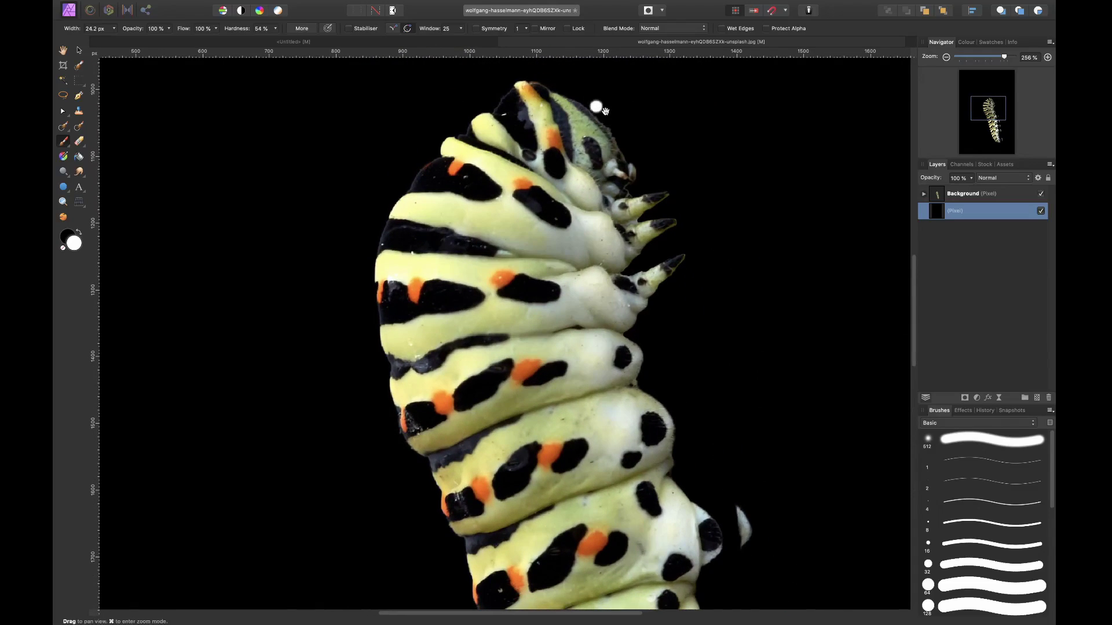
left_click_drag(605, 110, 607, 129)
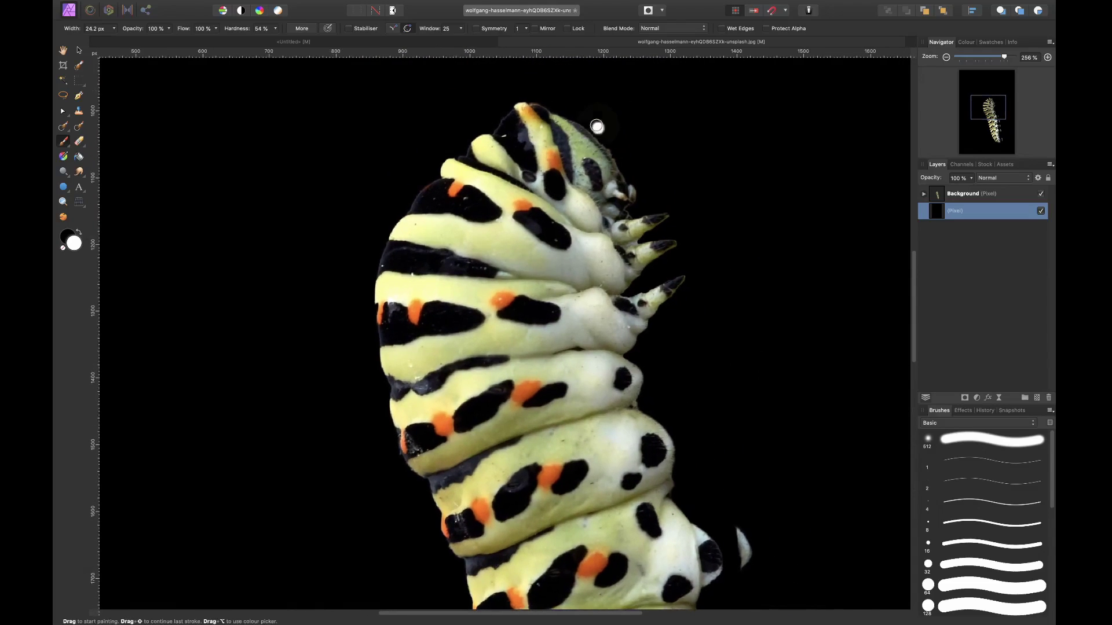
- With a 46.6 px brush on the mask, paint black over the head spikes' lit edges and tips
left_click(923, 194)
left_click(939, 211)
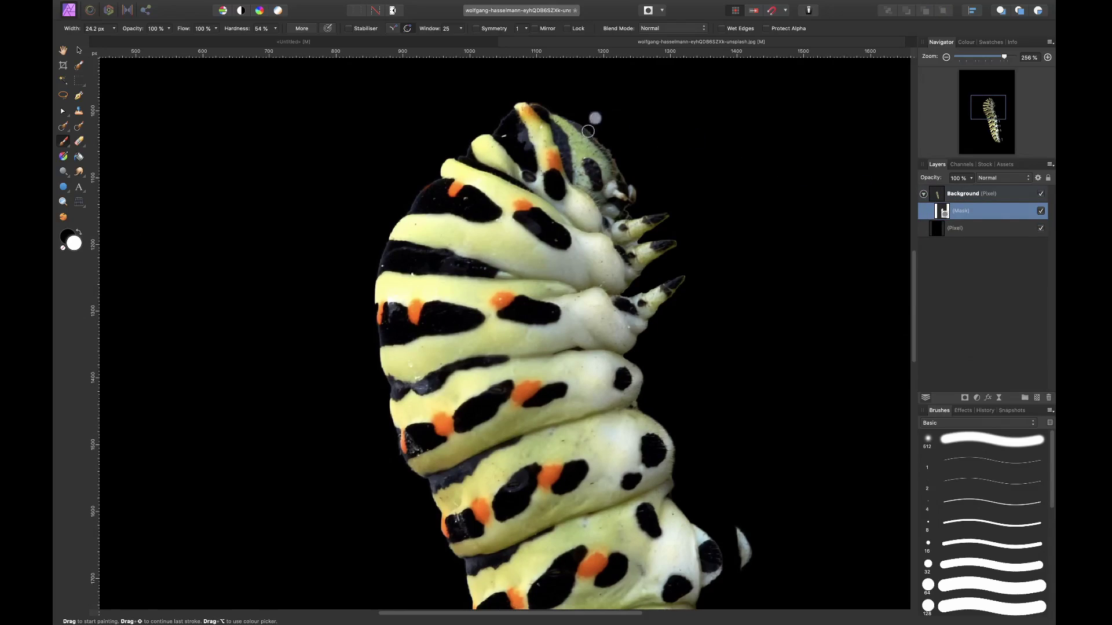
key("bracketright")
key("bracketright")
key("bracketright")
key("bracketright")
key("bracketright")
key("bracketright")
key("bracketright")
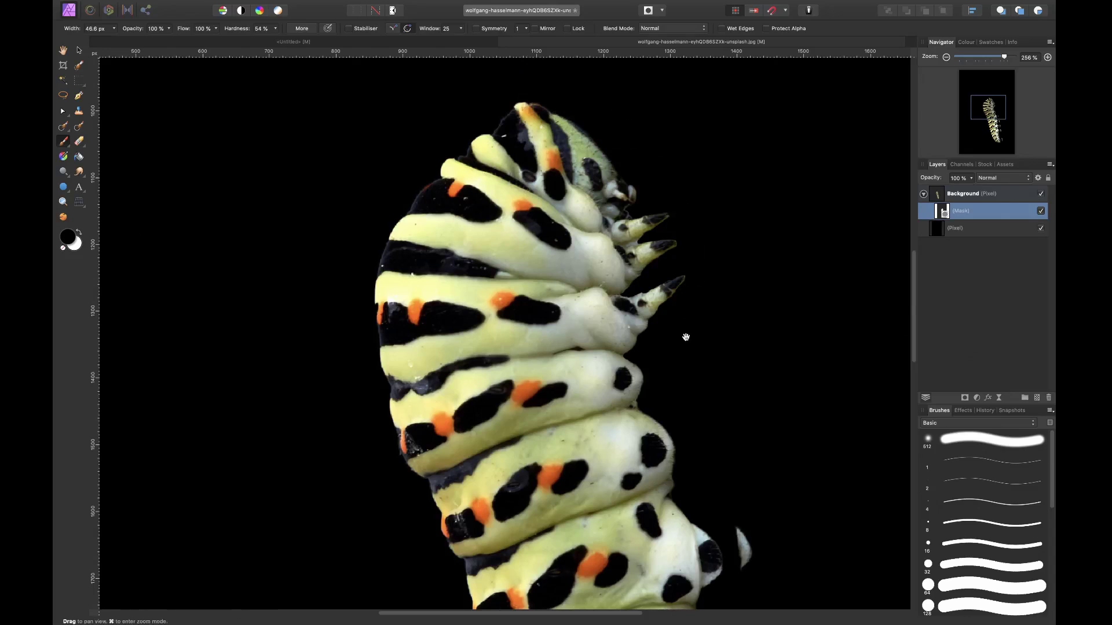
mouse_move(709, 272)
left_mouse_down()
mouse_move(701, 243)
mouse_move(401, 440)
left_mouse_up()
key("super+plus")
key("super+plus")
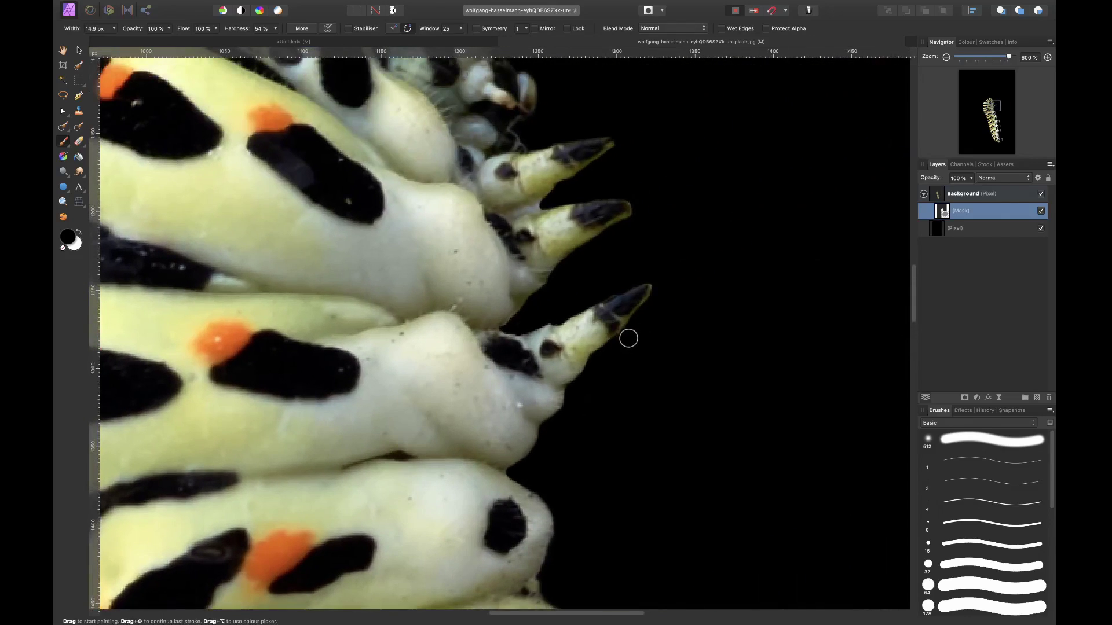
mouse_move(629, 339)
left_mouse_down()
mouse_move(653, 295)
mouse_move(649, 277)
left_mouse_up()
mouse_move(595, 241)
left_mouse_down()
mouse_move(566, 188)
mouse_move(615, 147)
mouse_move(609, 128)
left_mouse_up()
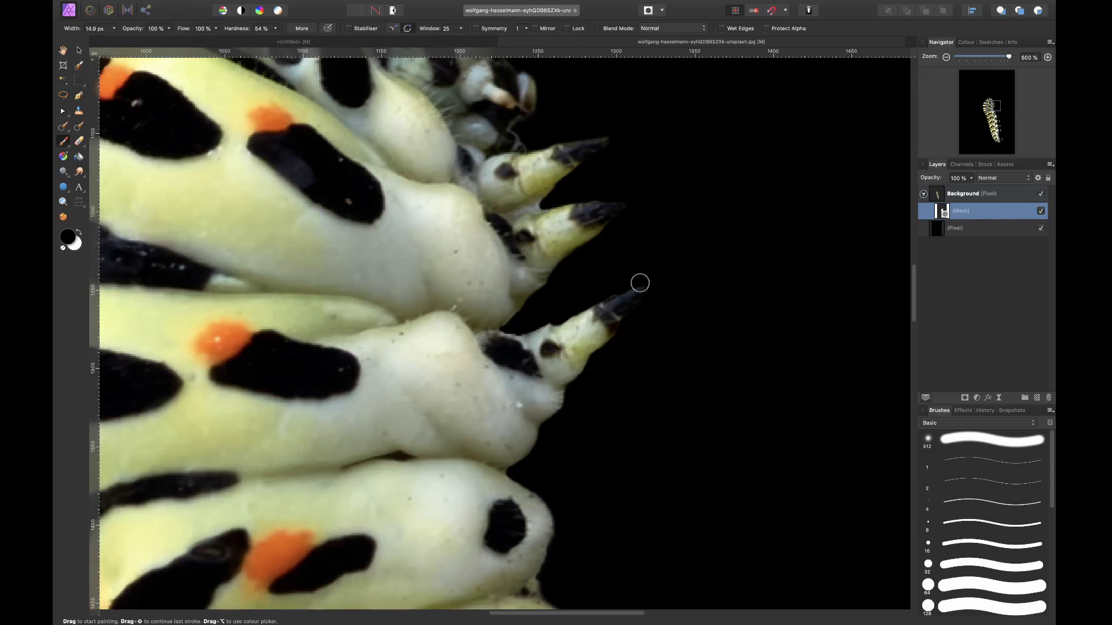
left_click_drag(620, 170, 601, 285)
key("super+0")
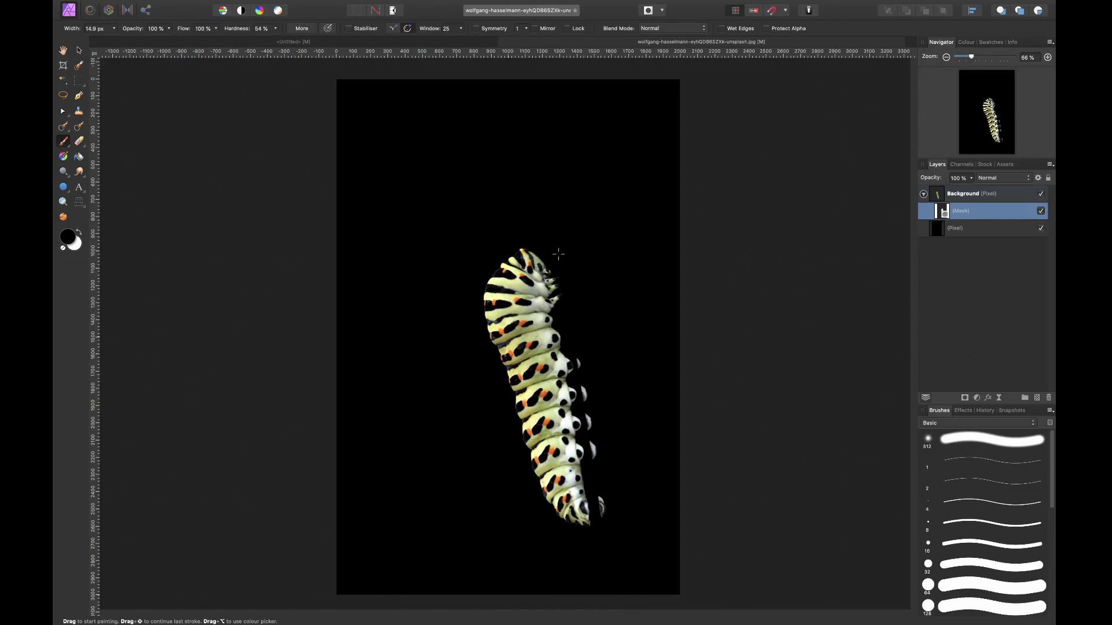
- Hide the black backing pixel layer, pick the Move Tool, and switch to the Untitled tower document
left_click(977, 197)
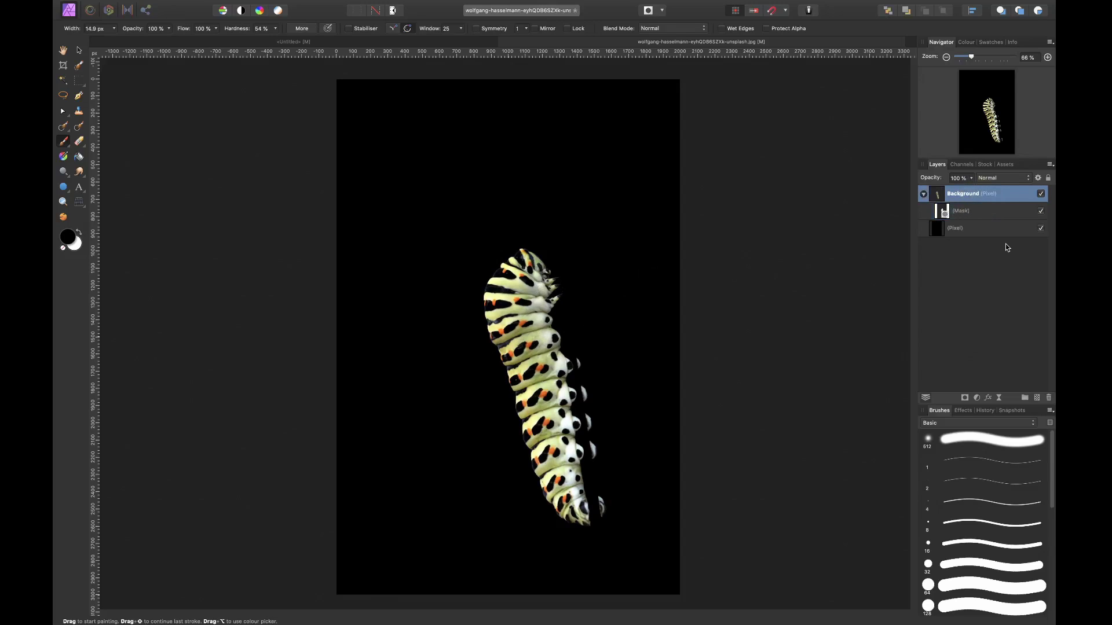
left_click(1040, 229)
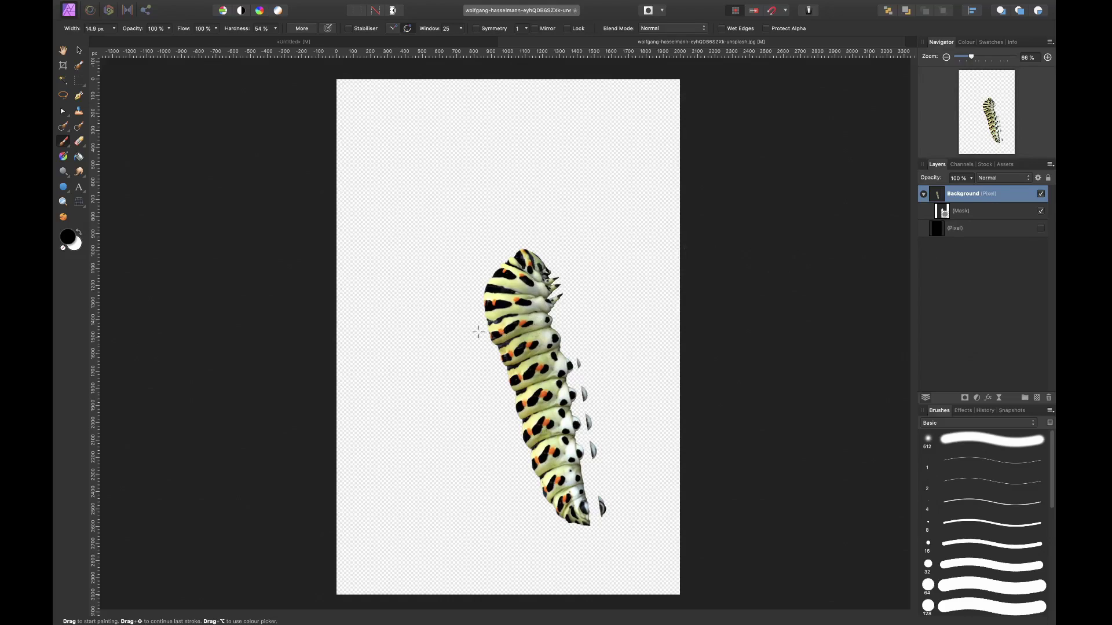
key("v")
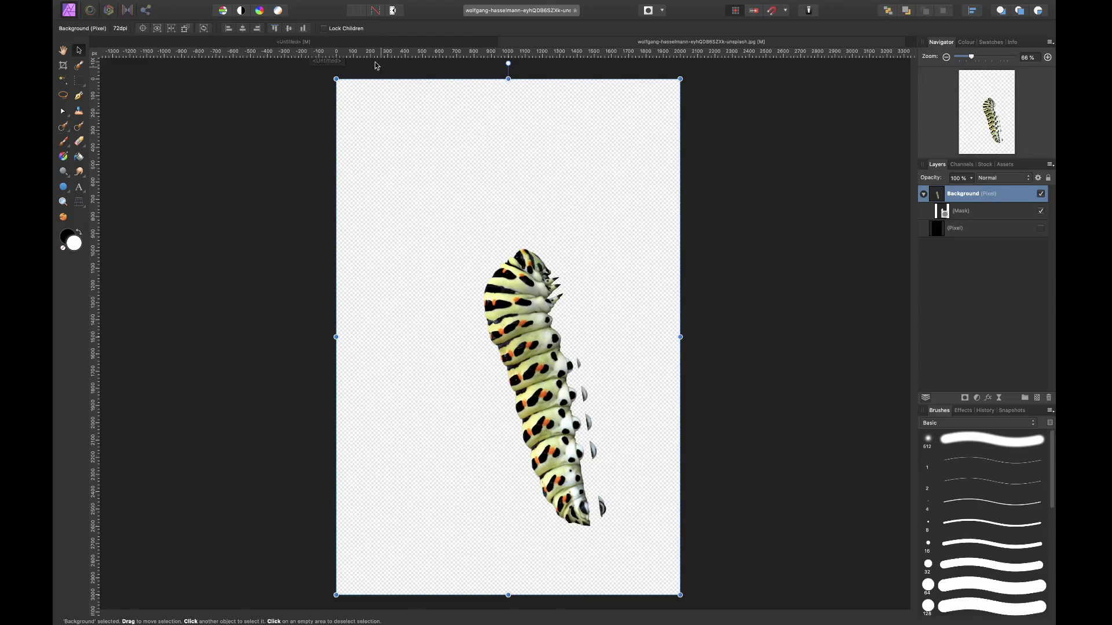
left_click(349, 45)
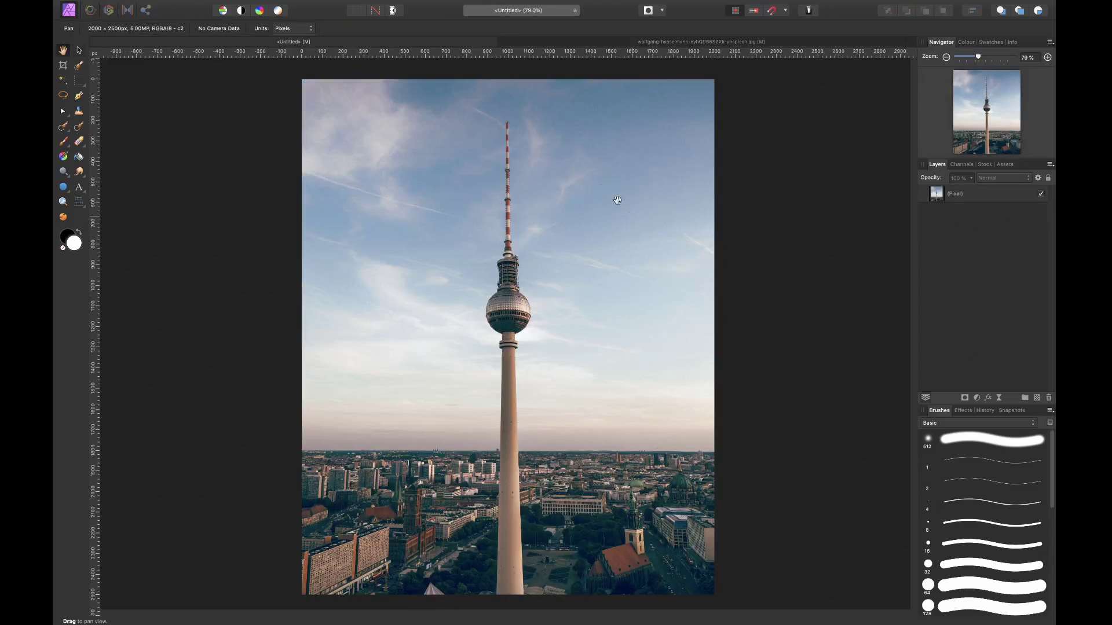
- Paste the caterpillar onto the tower photo and name the layers 'caterpiller' and 'berlin'
key("super+v")
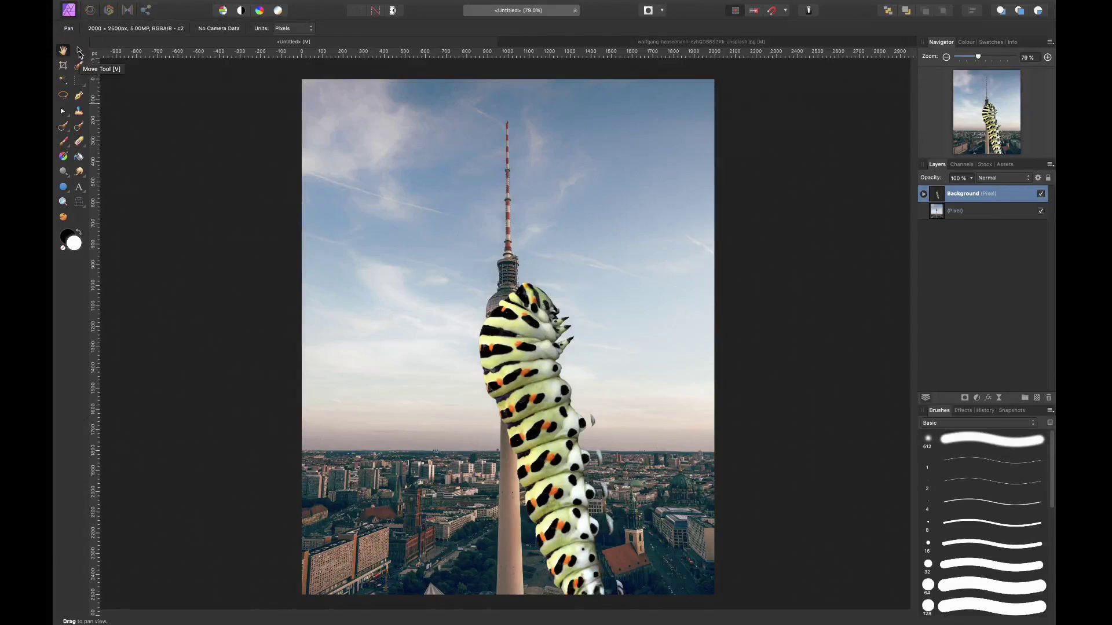
left_click(54, 104)
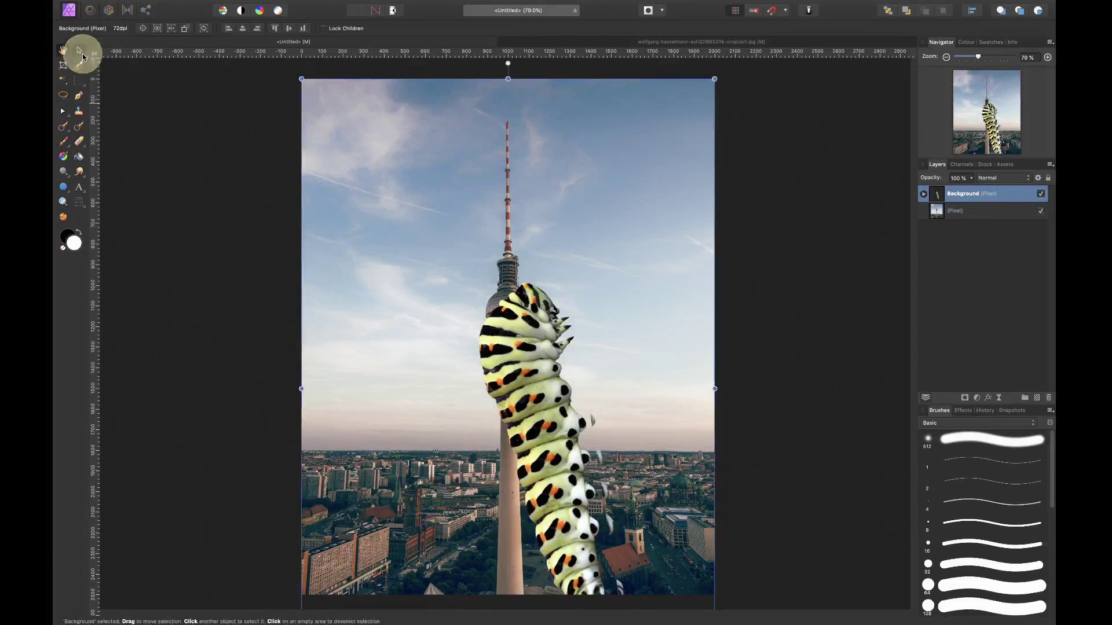
double_click(957, 193)
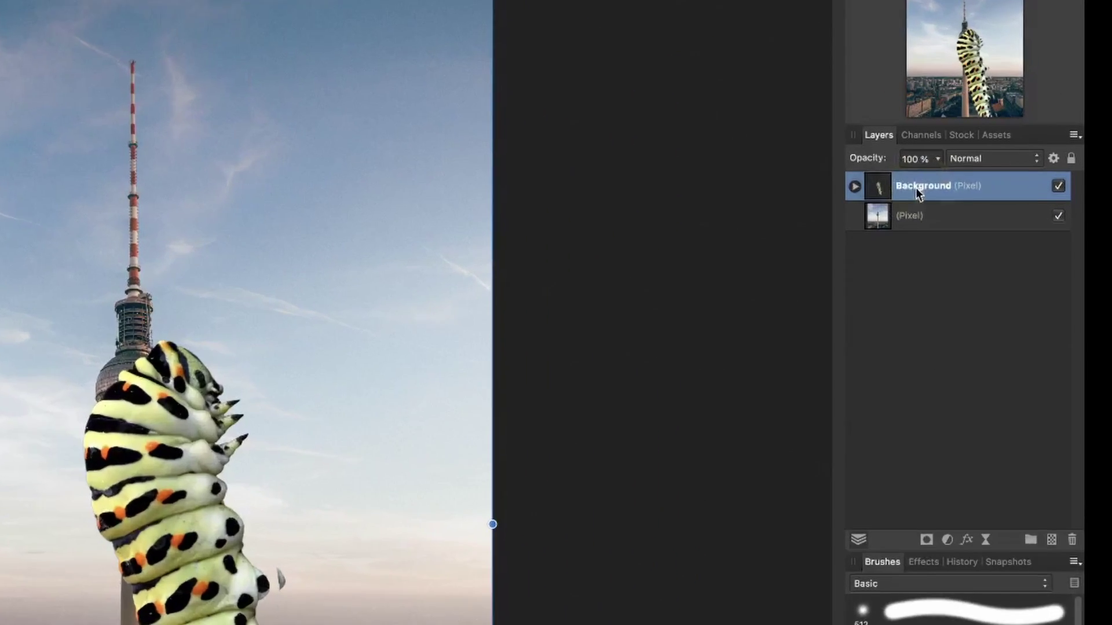
type("caterpill")
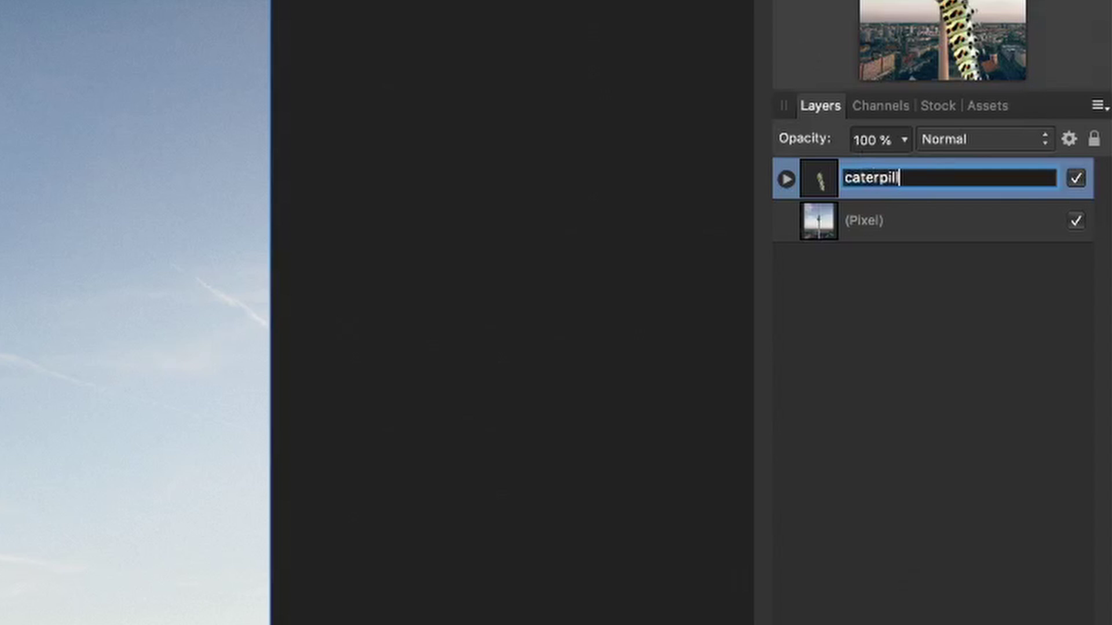
type("er")
key("Tab")
type("berlin")
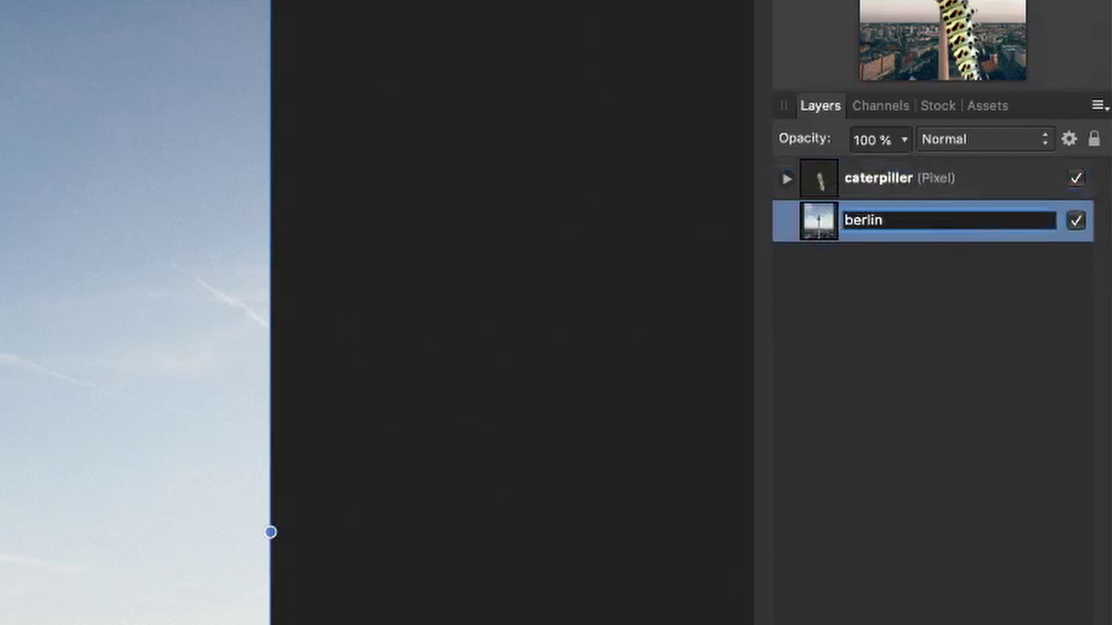
key("Return")
left_click(903, 178)
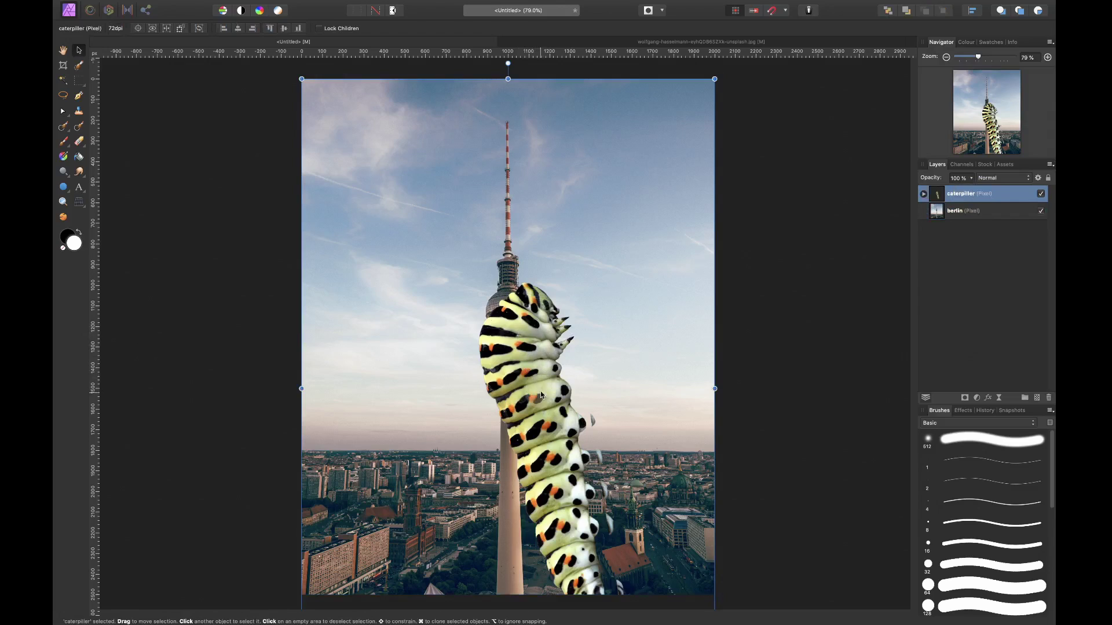
- Drag the caterpillar onto the tower shaft and rotate it slightly to align
left_click_drag(538, 400, 449, 341)
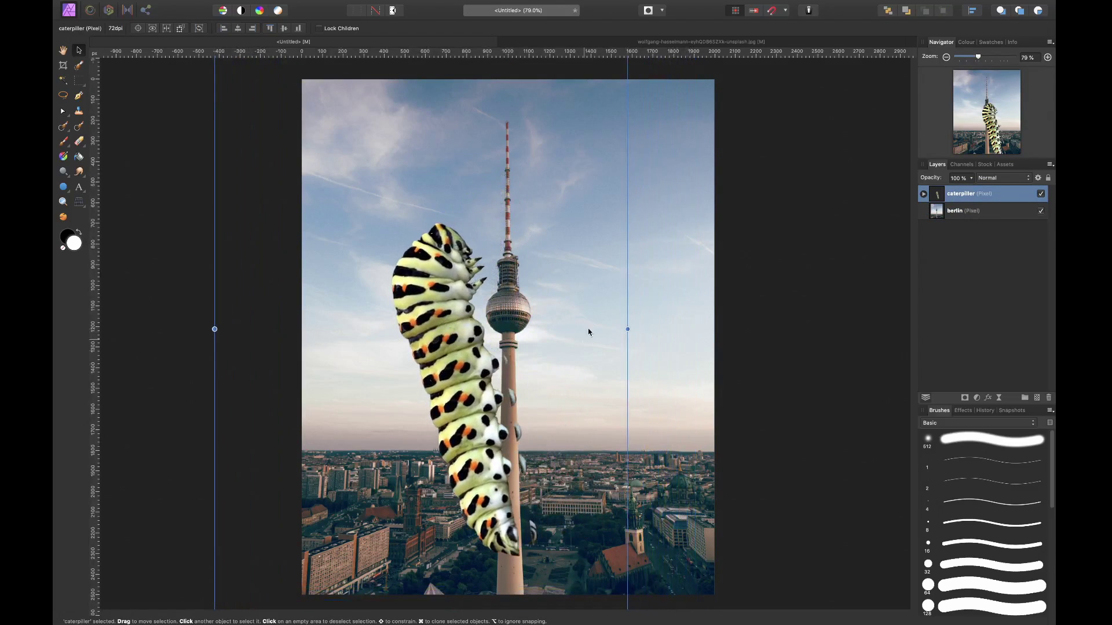
key("super+minus")
left_click_drag(560, 418, 548, 318)
left_click_drag(569, 451, 558, 378)
left_click_drag(603, 450, 556, 477)
left_click_drag(459, 198, 489, 300)
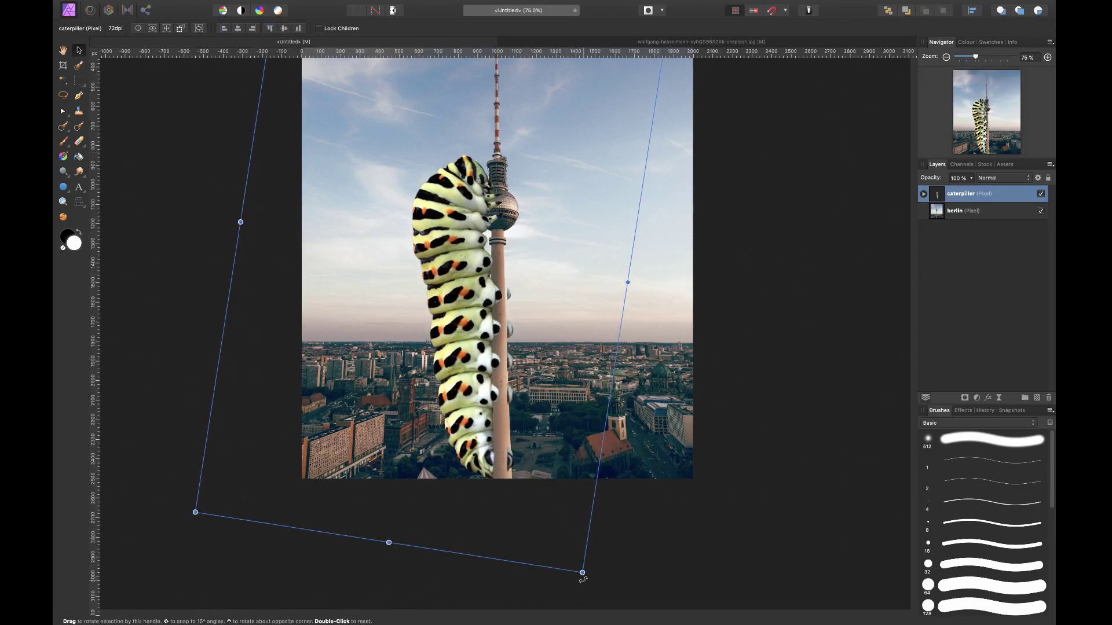
left_click_drag(584, 578, 598, 575)
- Zoom to 200–300% and nudge the caterpillar left so its legs press against the tower
key("super+plus")
key("super+plus")
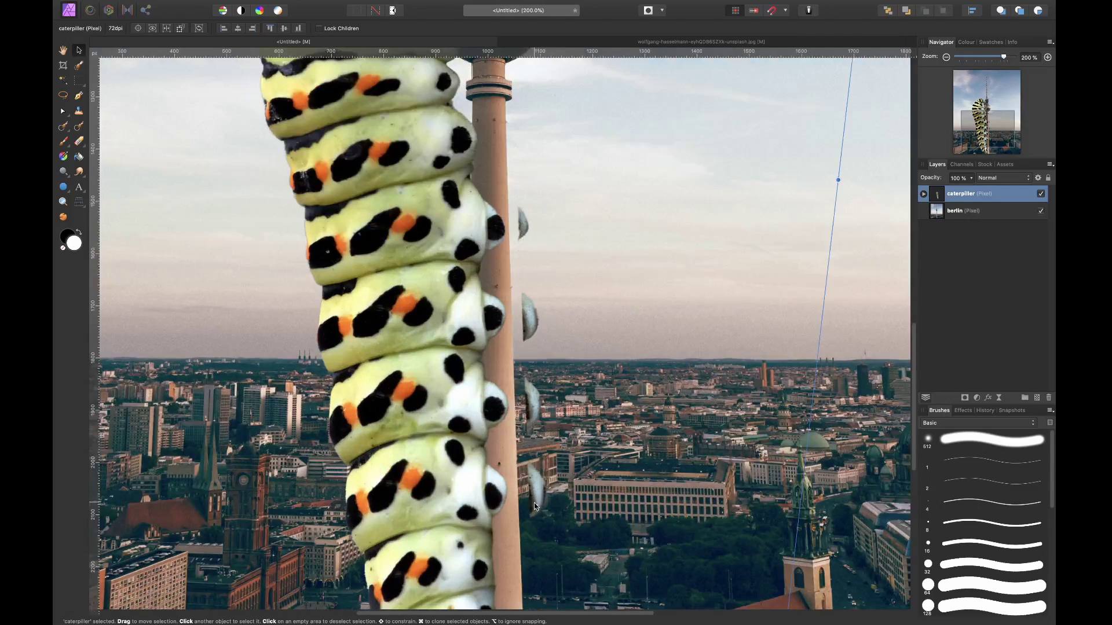
scroll(535, 507, "down", 5)
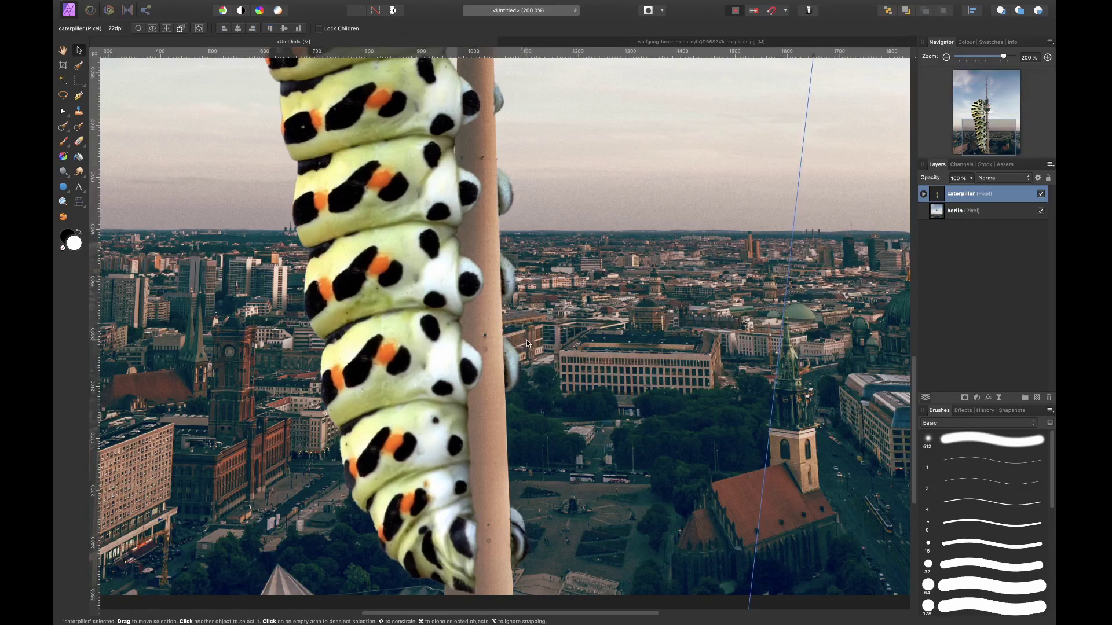
left_click_drag(527, 339, 526, 291)
scroll(671, 440, "down", 2)
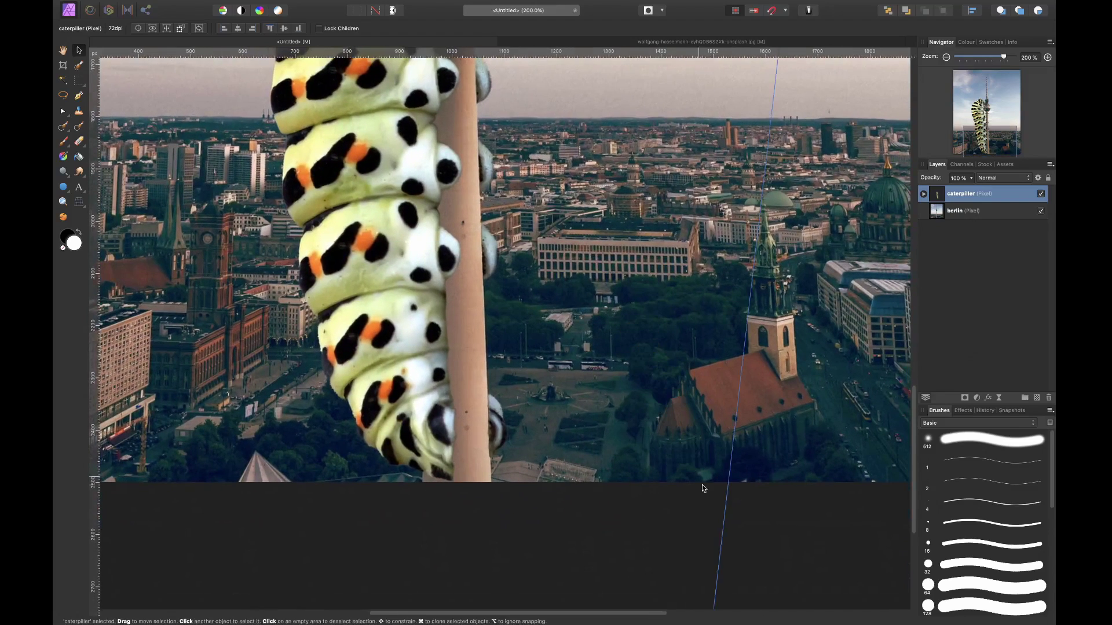
scroll(709, 510, "down", 4)
scroll(699, 554, "down", 1)
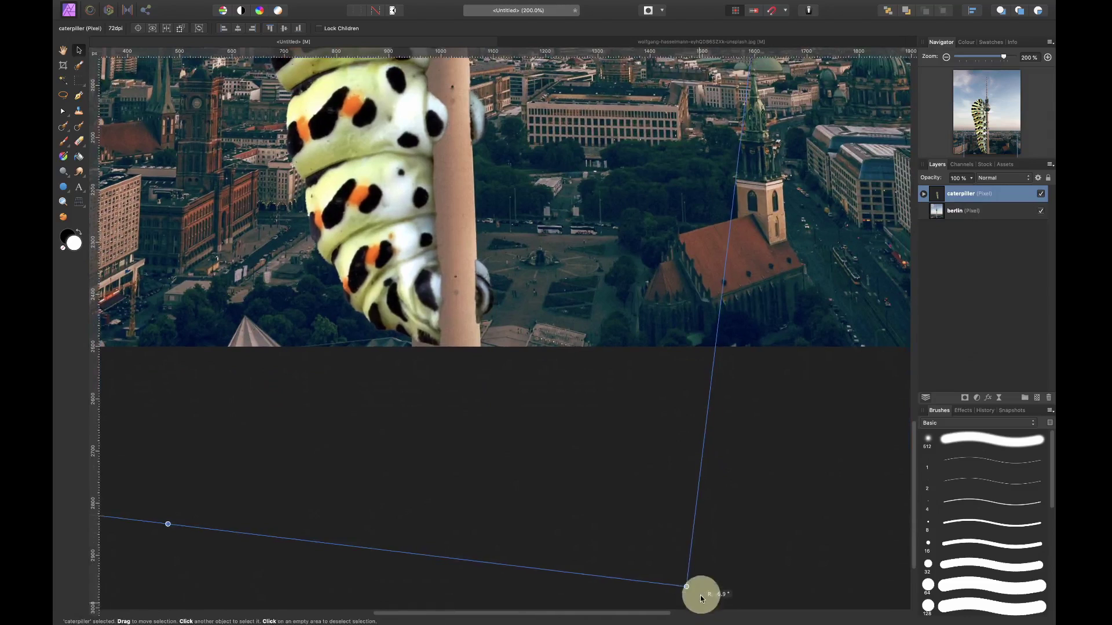
scroll(540, 272, "up", 5)
left_click_drag(542, 263, 544, 261)
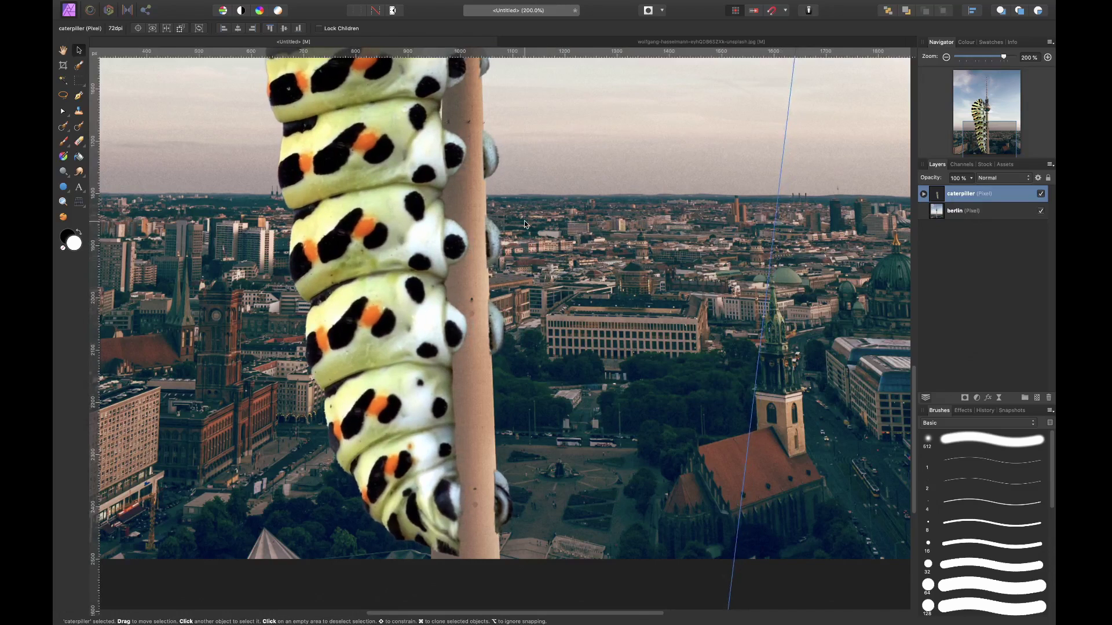
key("super+plus")
key("space")
left_click_drag(469, 270, 492, 463)
left_click_drag(477, 193, 478, 342)
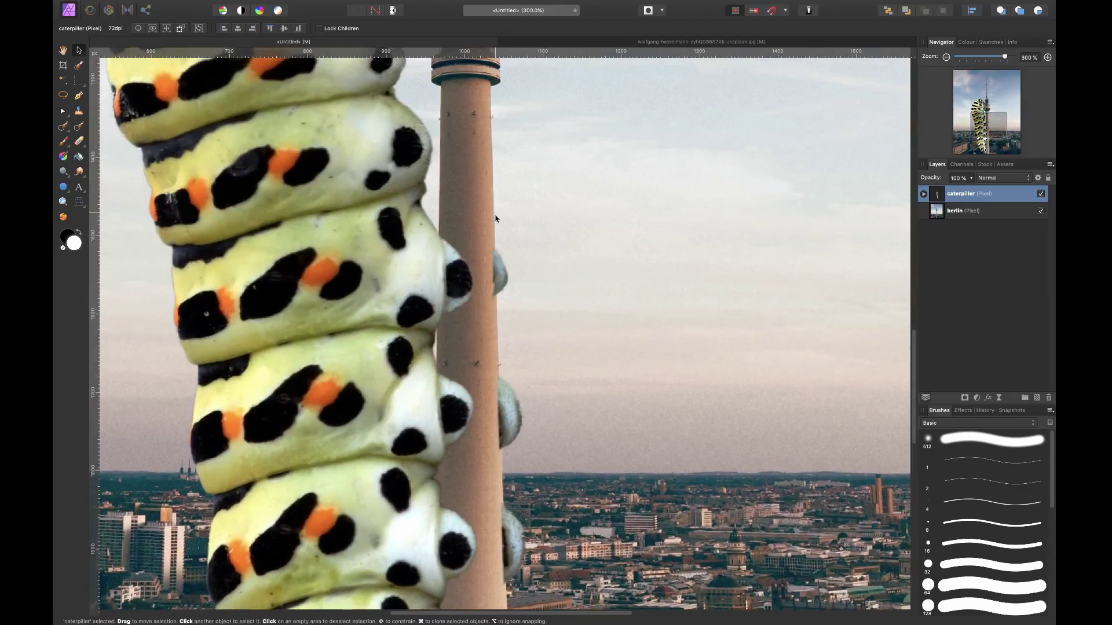
key("space")
left_click_drag(501, 363, 491, 304)
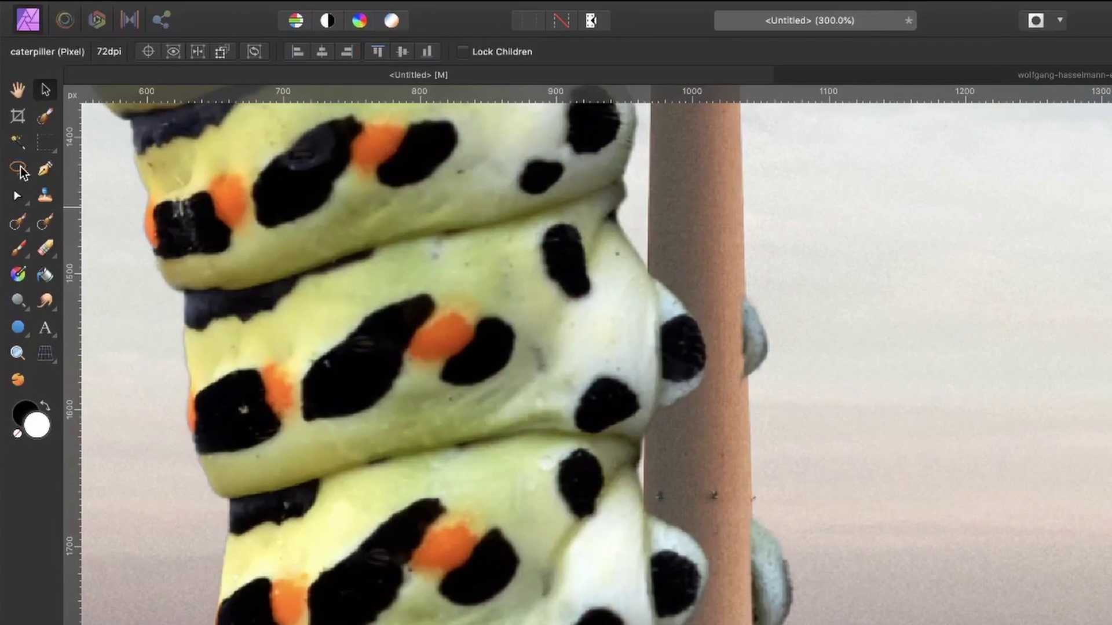
- Trace a polygonal selection along the tower shaft's right edge and add a mask to the caterpillar layer
left_click(64, 96)
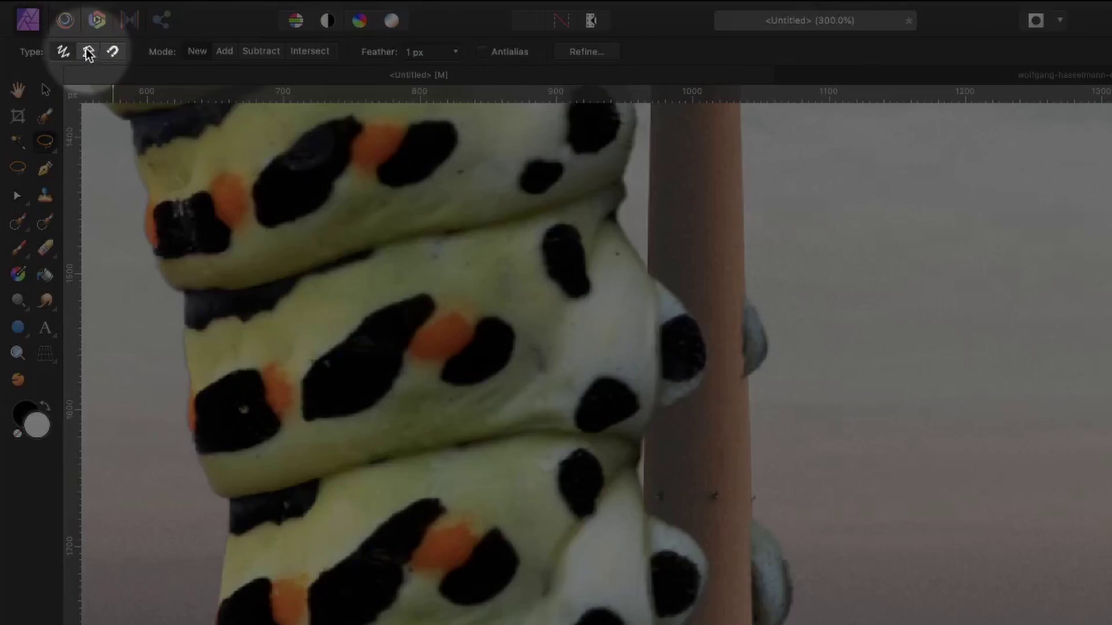
left_click(89, 53)
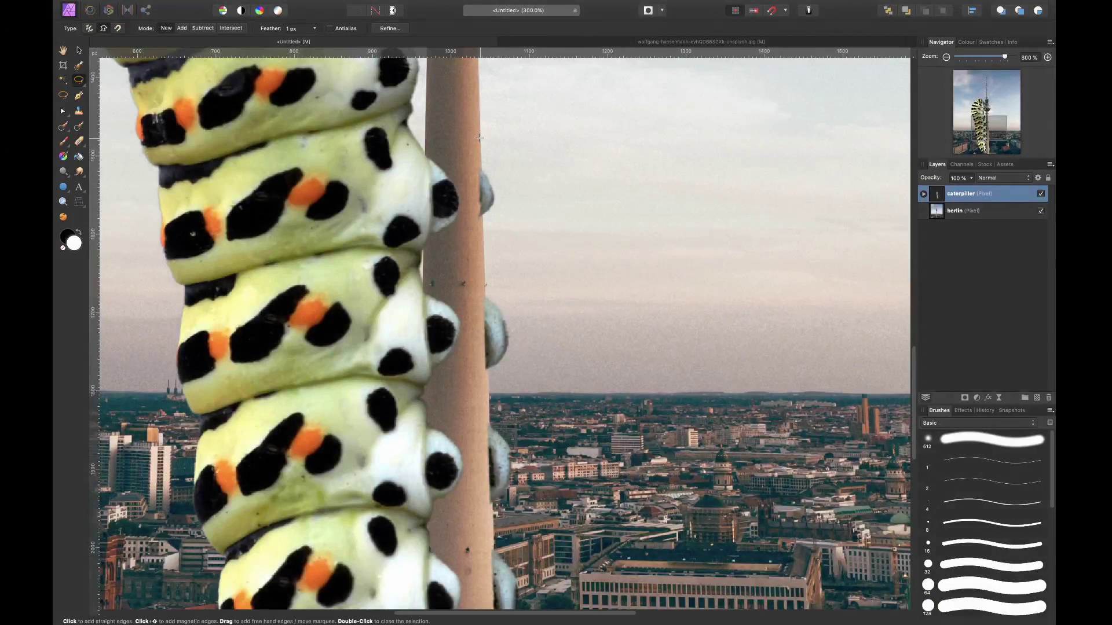
left_click(481, 140)
scroll(503, 452, "down", 10)
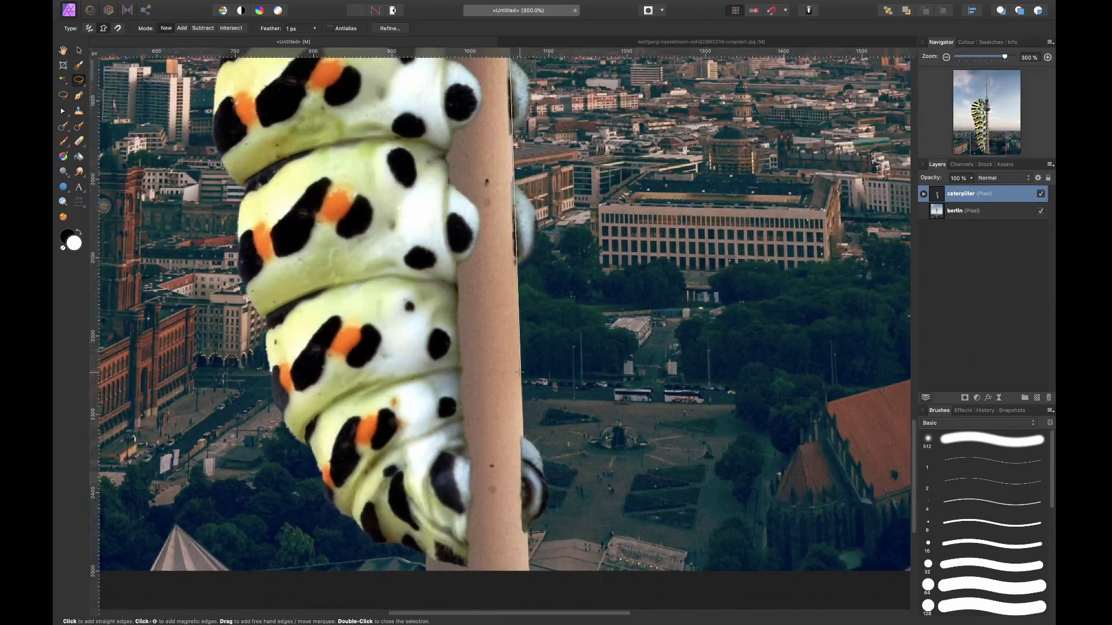
left_click(519, 374)
scroll(503, 324, "up", 7)
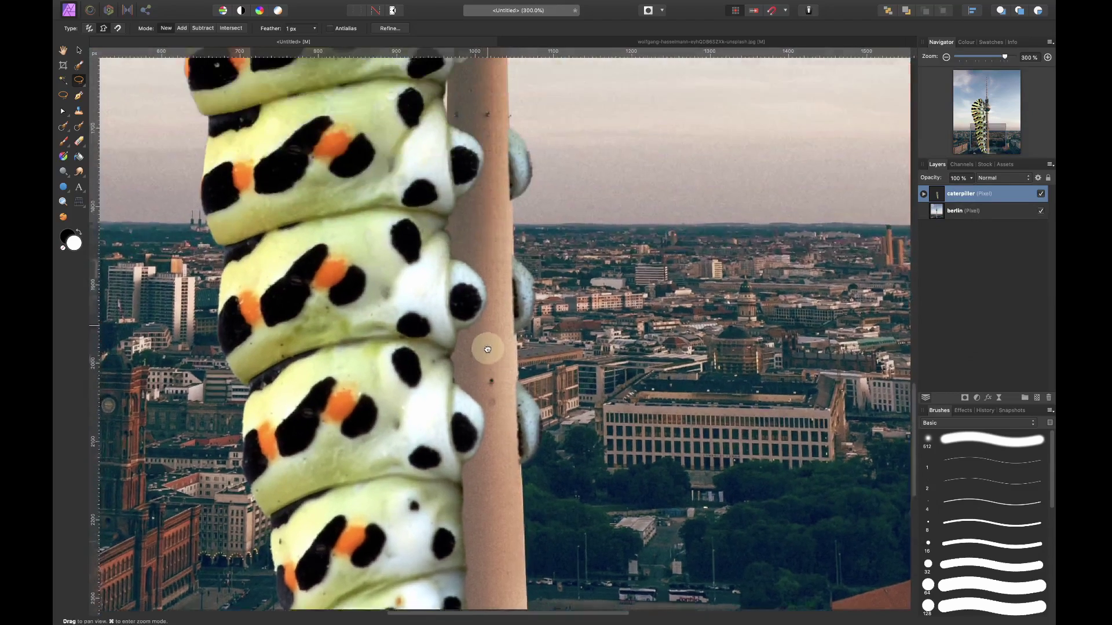
left_click(495, 424)
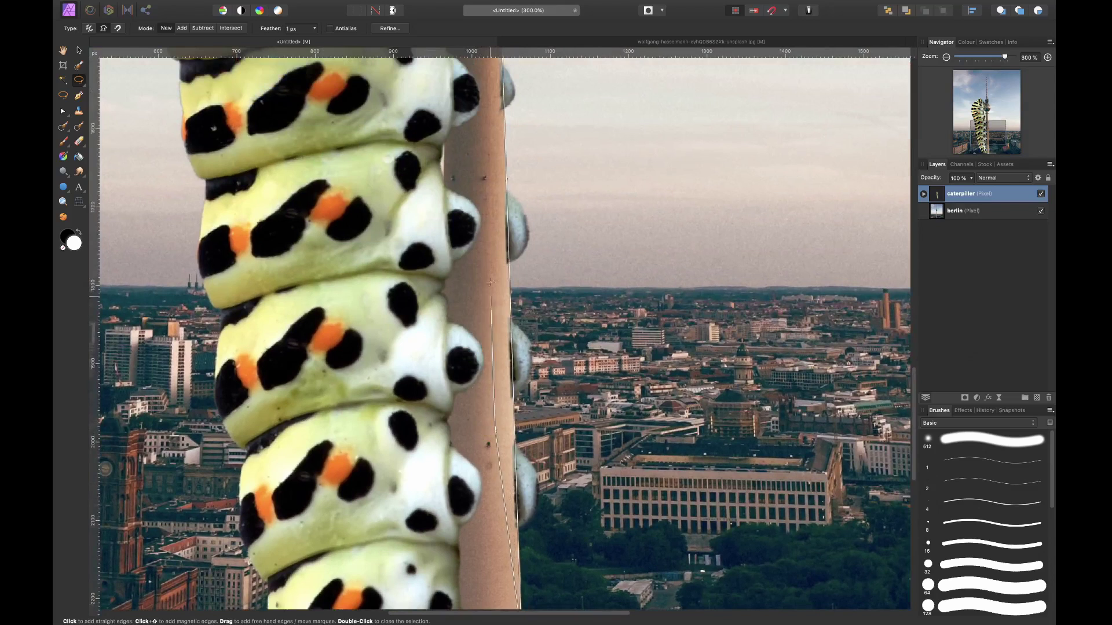
scroll(483, 266, "up", 3)
left_click(480, 163)
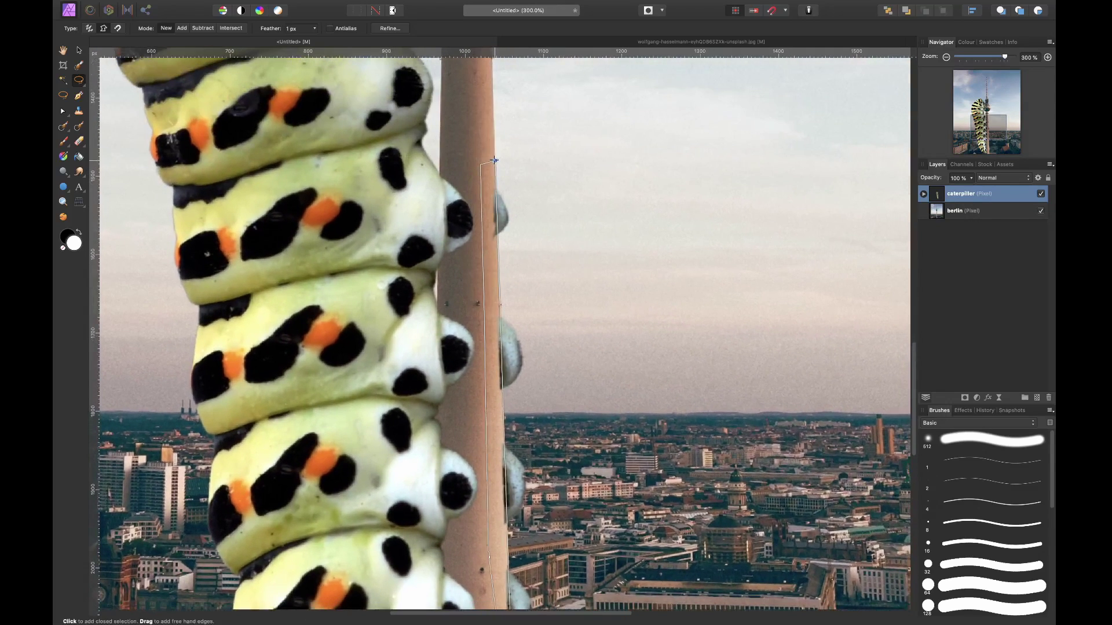
left_click(495, 161)
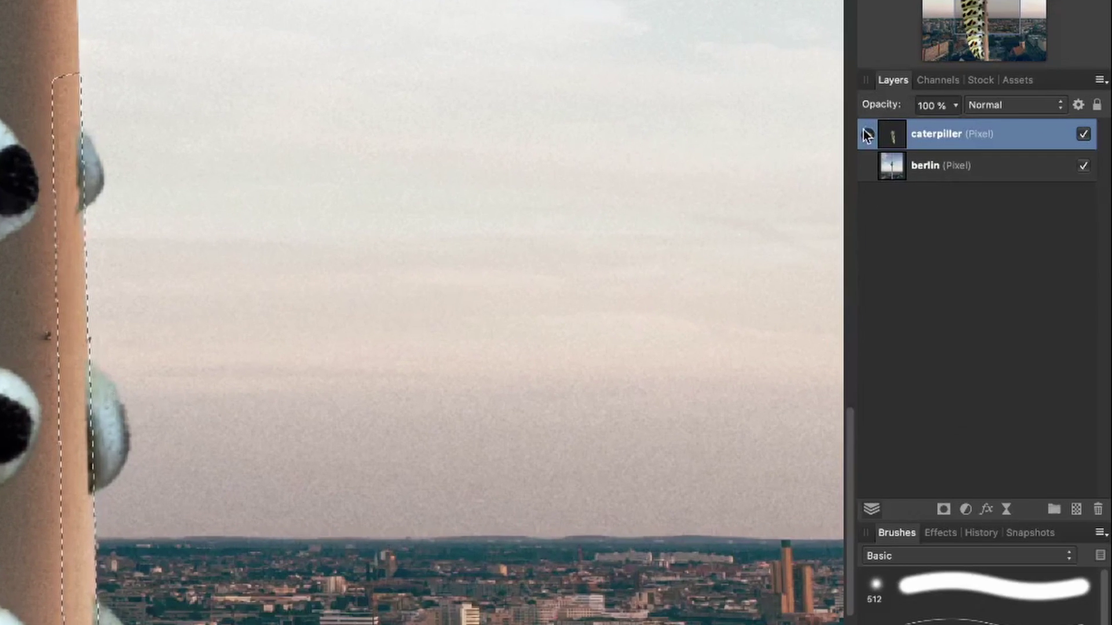
left_click(924, 193)
left_click(945, 214)
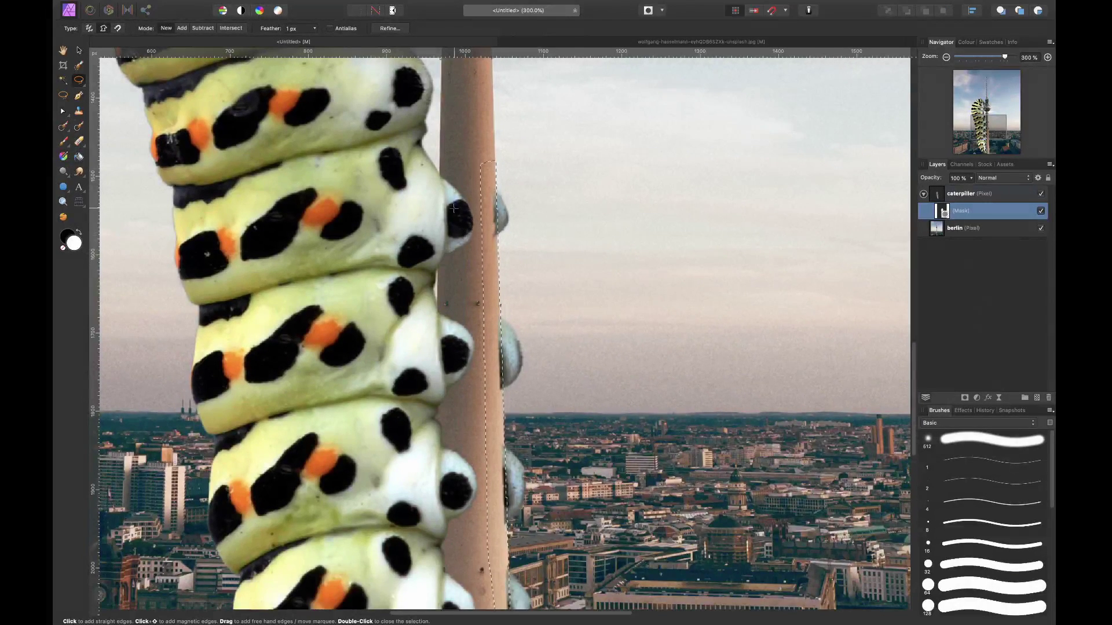
- Paint white on the caterpillar mask along the pole edge with a smaller brush, then fit the whole image
key("b")
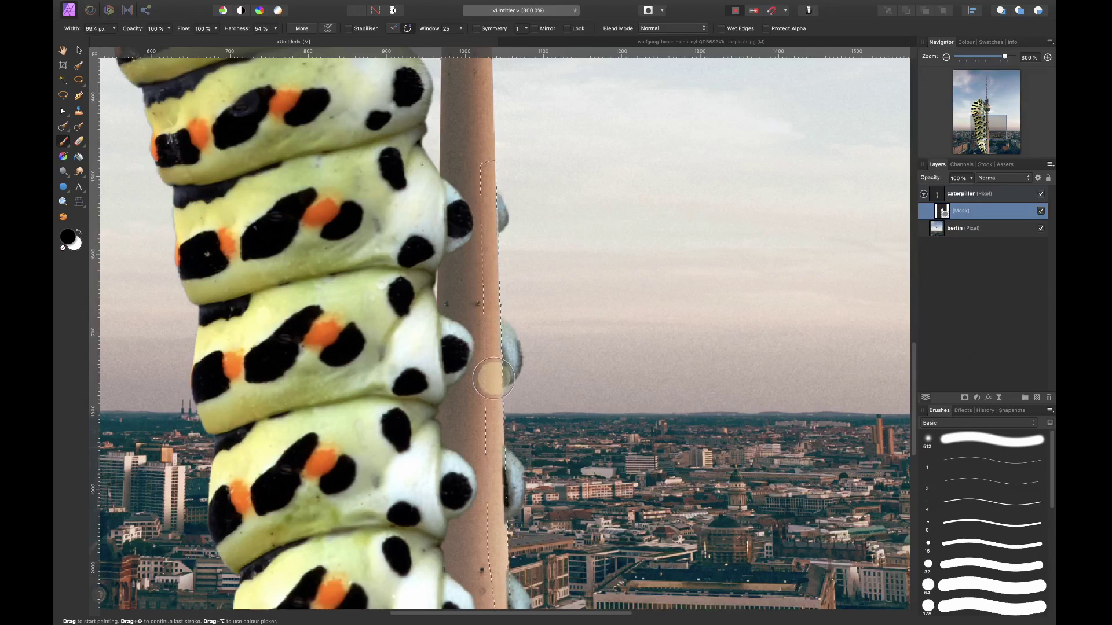
scroll(535, 378, "down", 5)
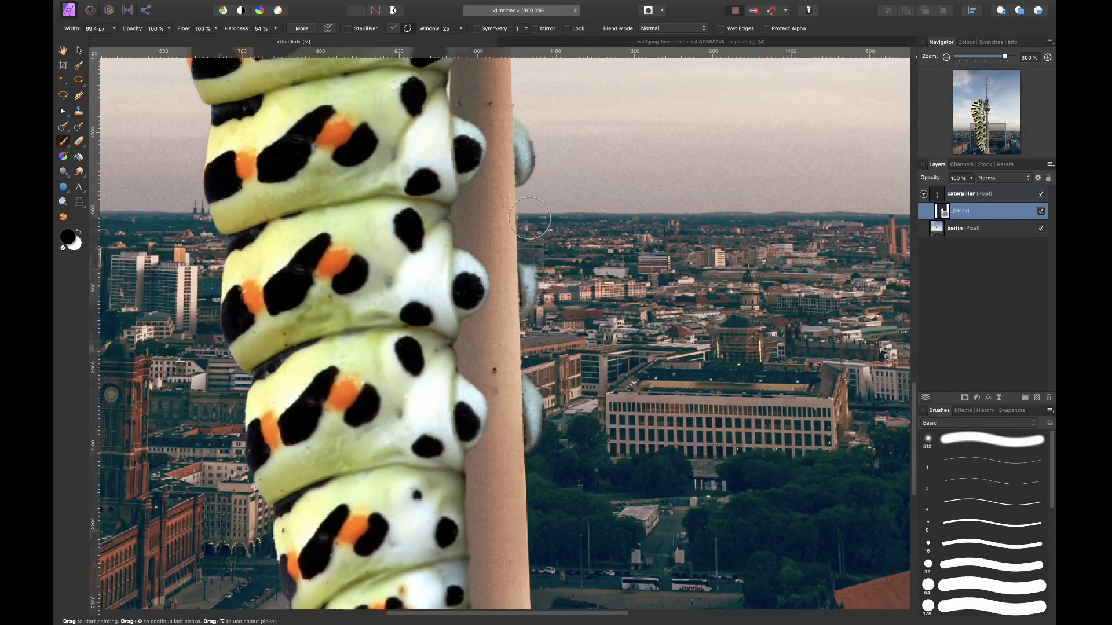
scroll(524, 266, "up", 5)
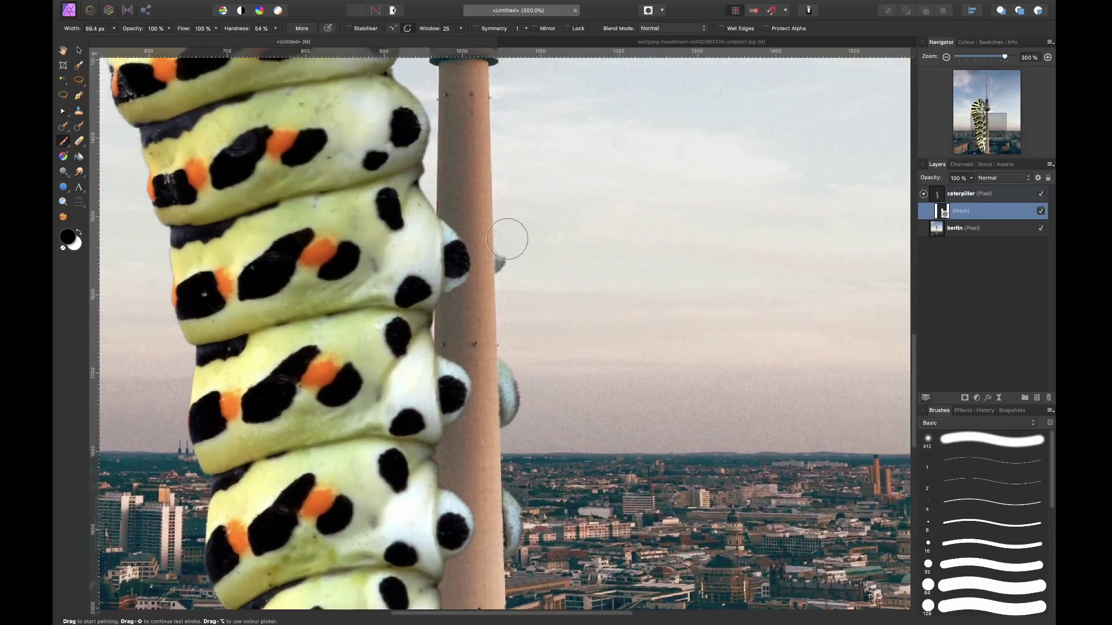
scroll(508, 237, "up", 5)
scroll(521, 226, "up", 3)
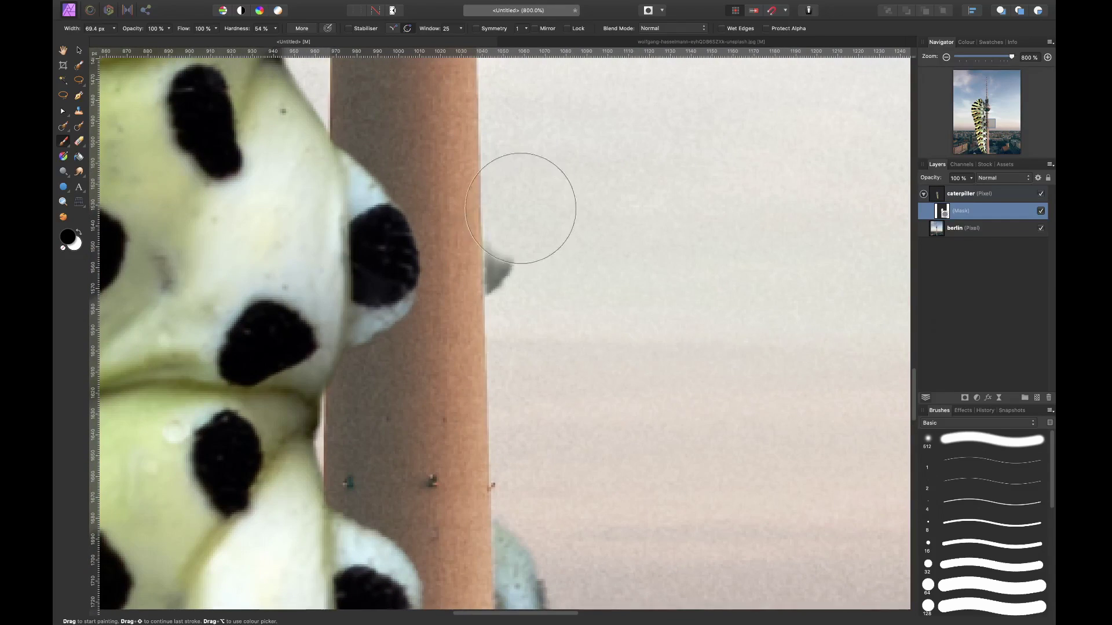
key("[")
key("[")
key("[")
key("[")
key("[")
key("[")
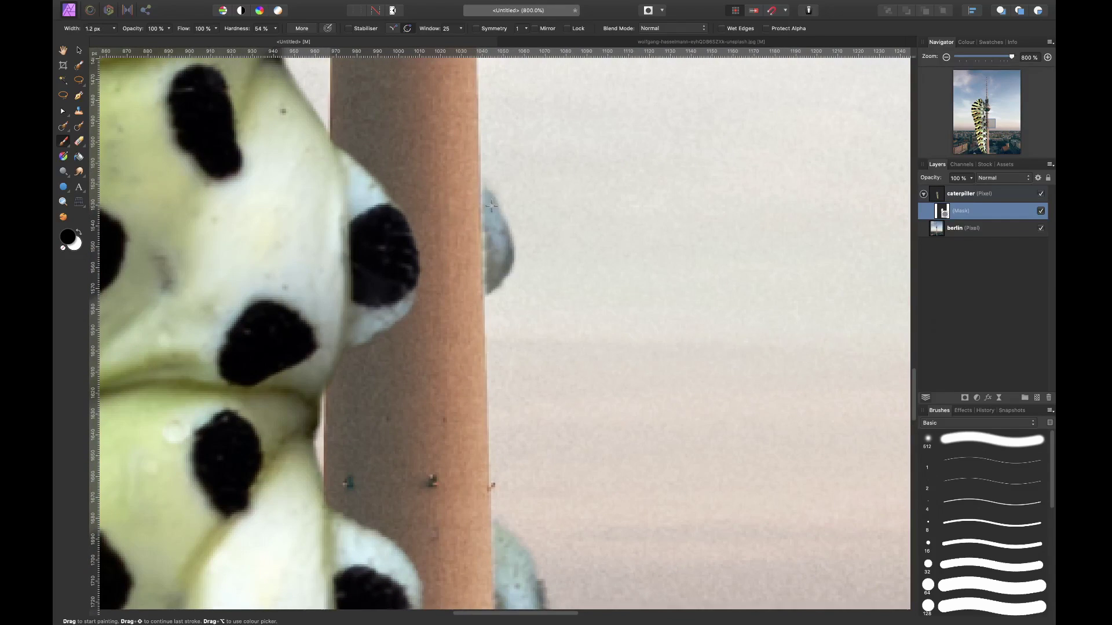
left_click(76, 242)
left_click(485, 293)
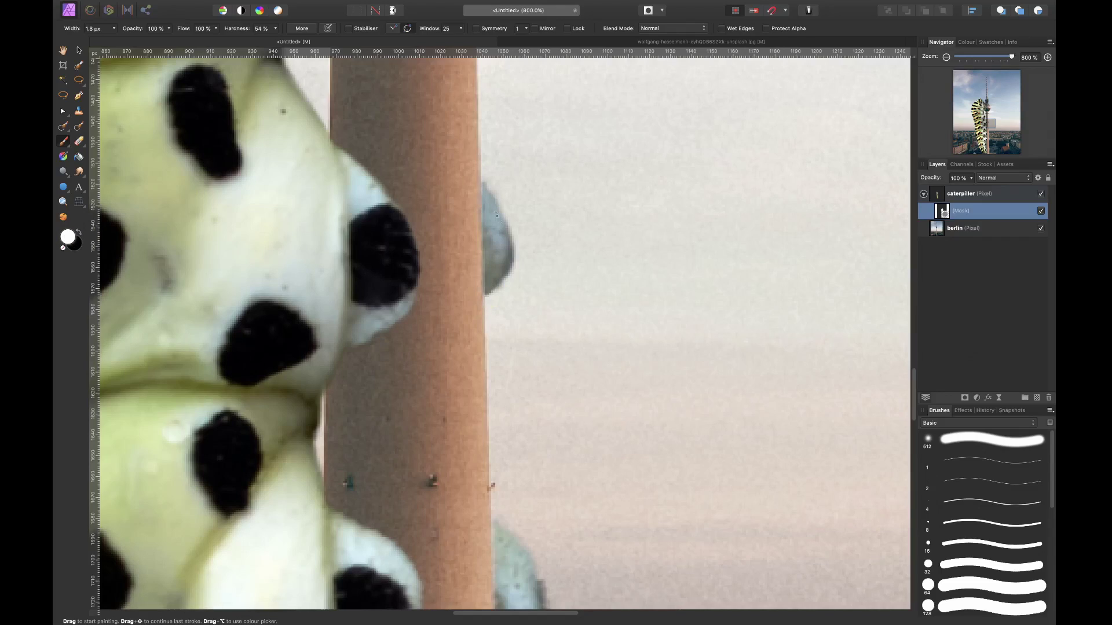
left_click_drag(481, 186, 494, 214)
key("super+0")
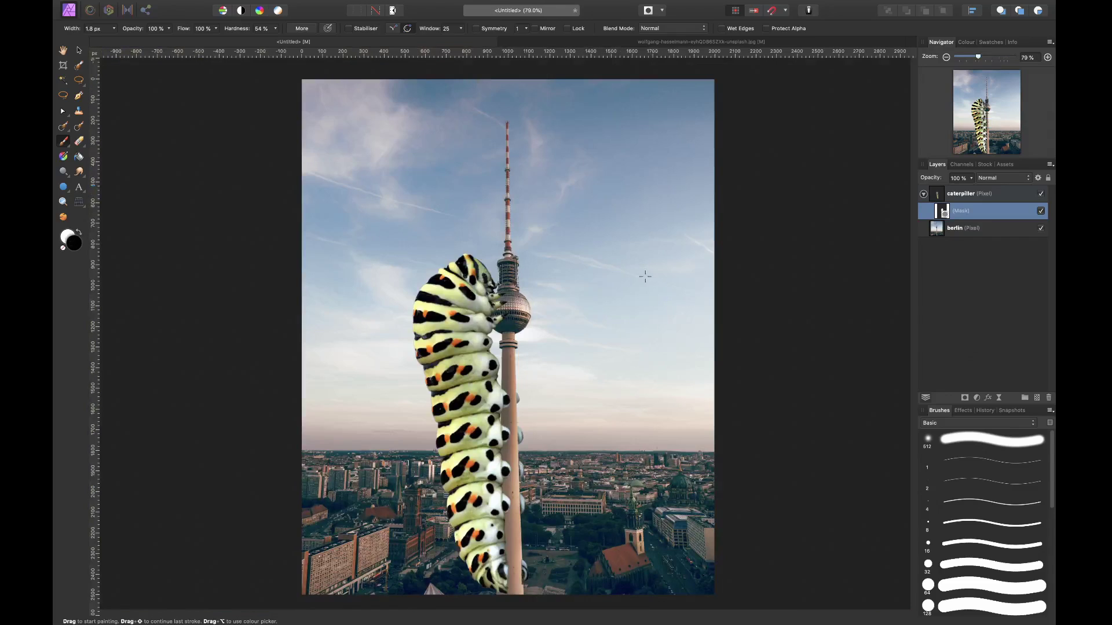